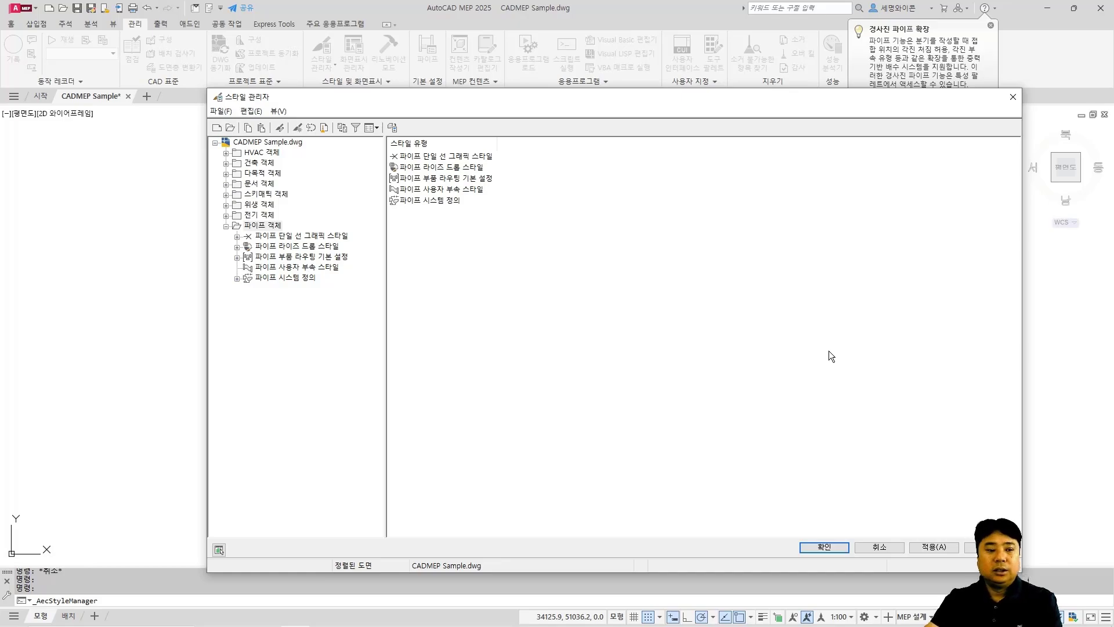
Examine the pipe connection types and their assigned graphic blocks in the Standard style under 파이프 단일 선 그래픽 스타일.
click(236, 237)
click(293, 235)
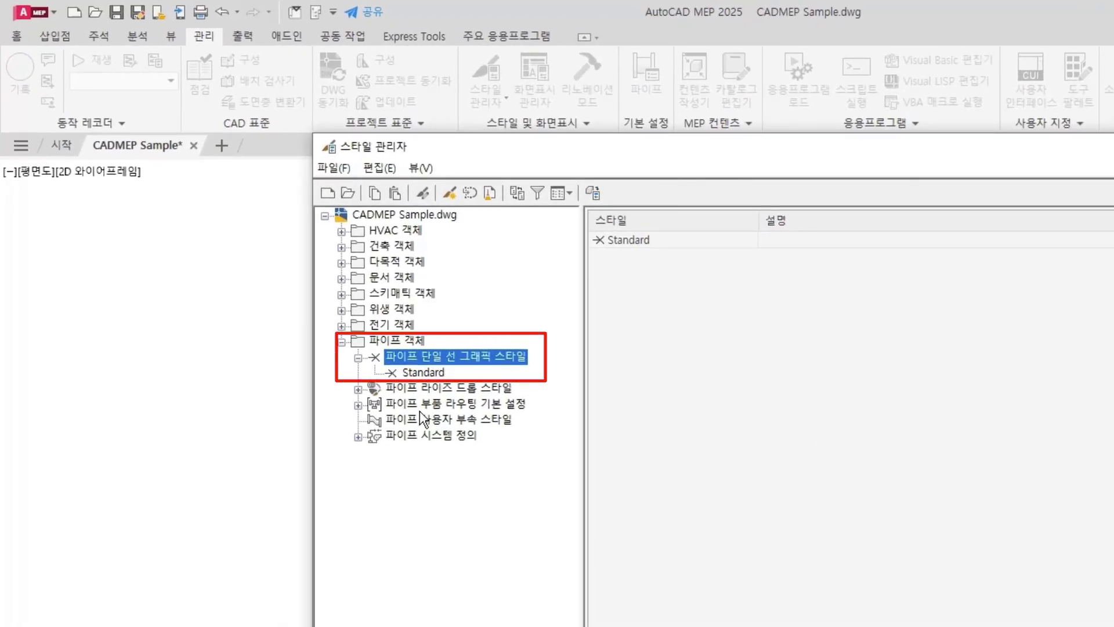
click(423, 372)
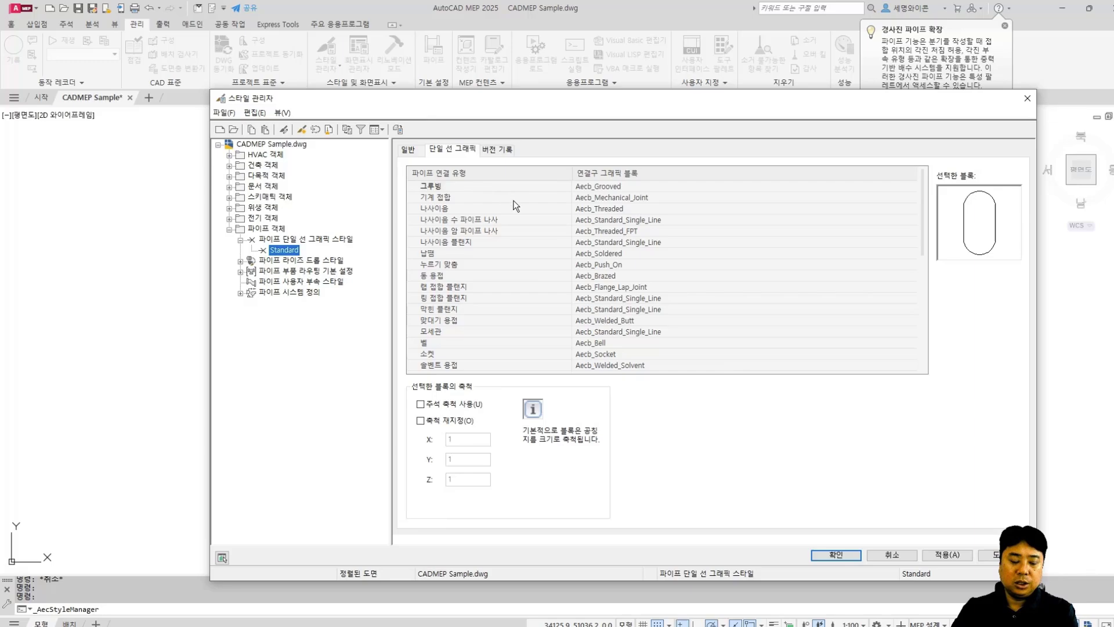
scroll(532, 231, down, 3)
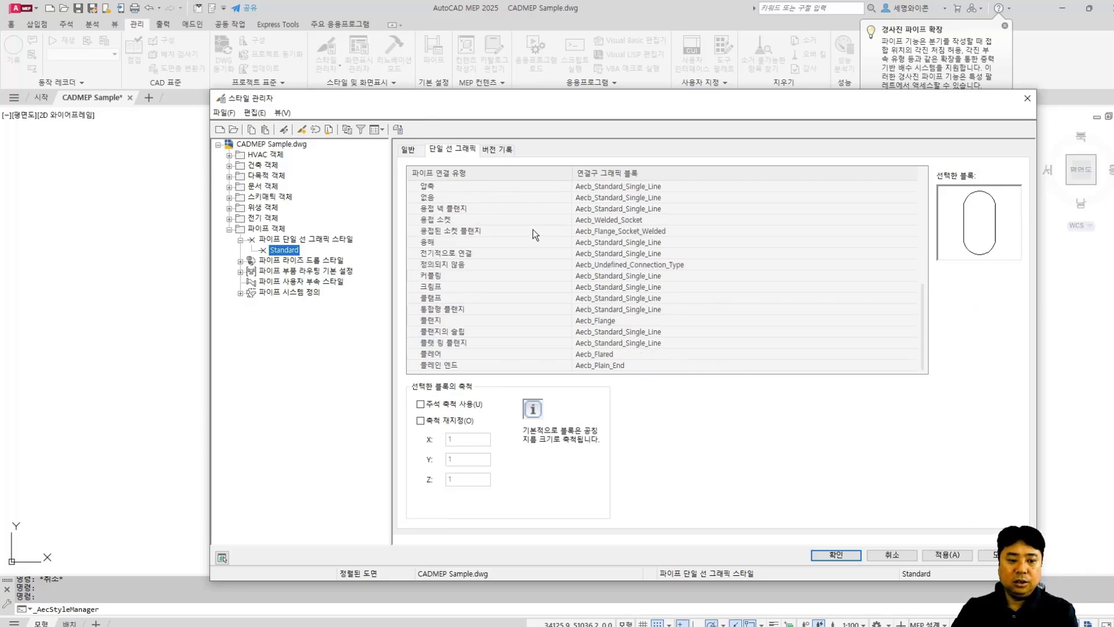
scroll(545, 238, up, 3)
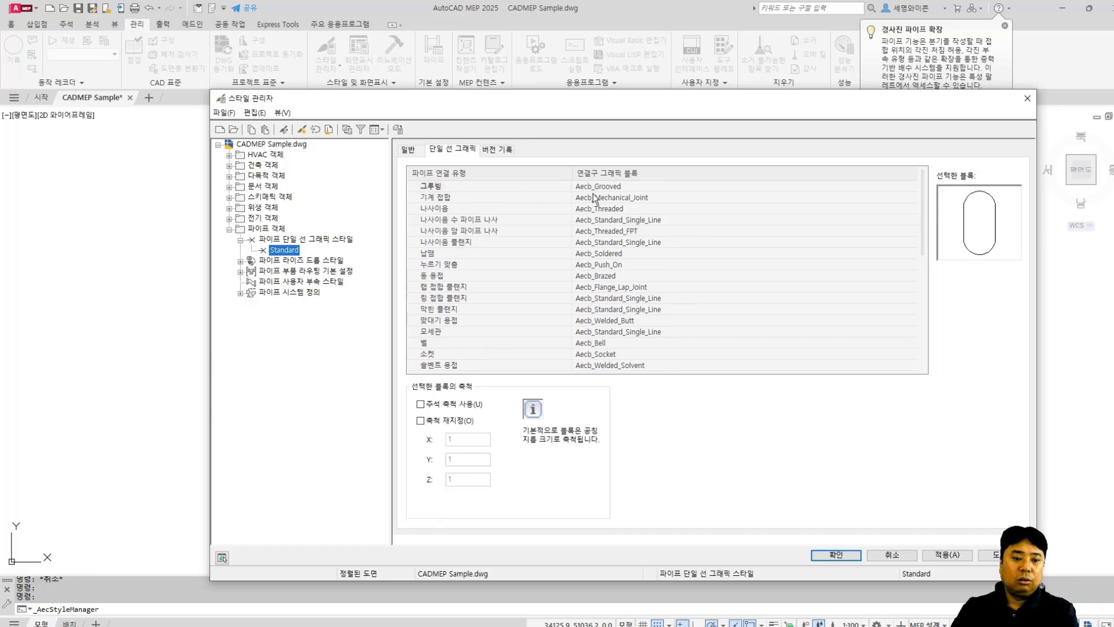
scroll(681, 249, down, 1)
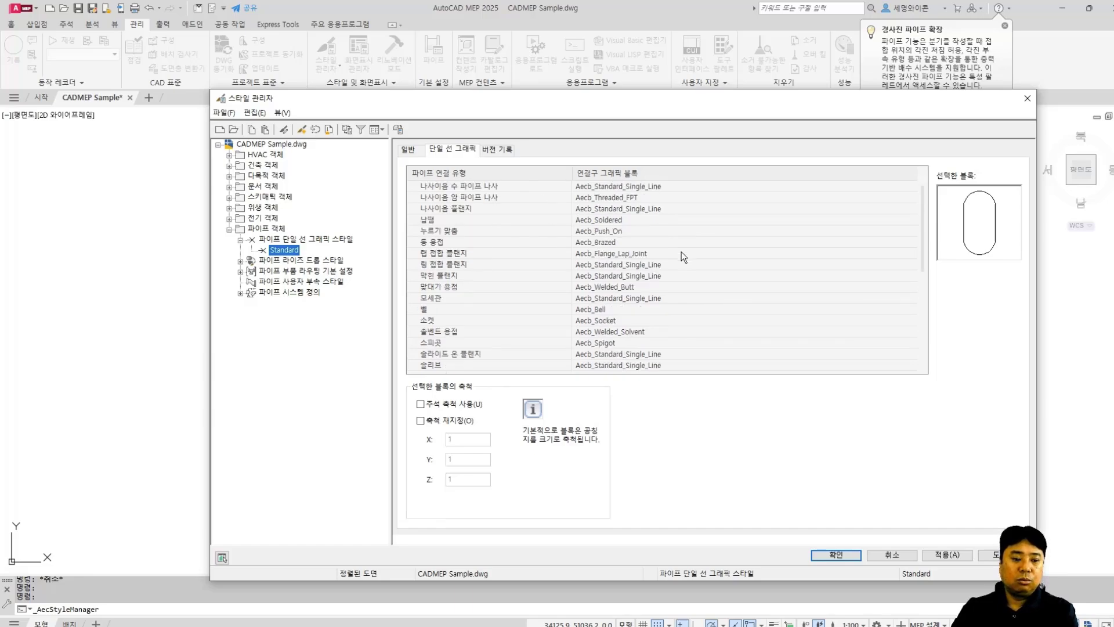
scroll(646, 312, down, 1)
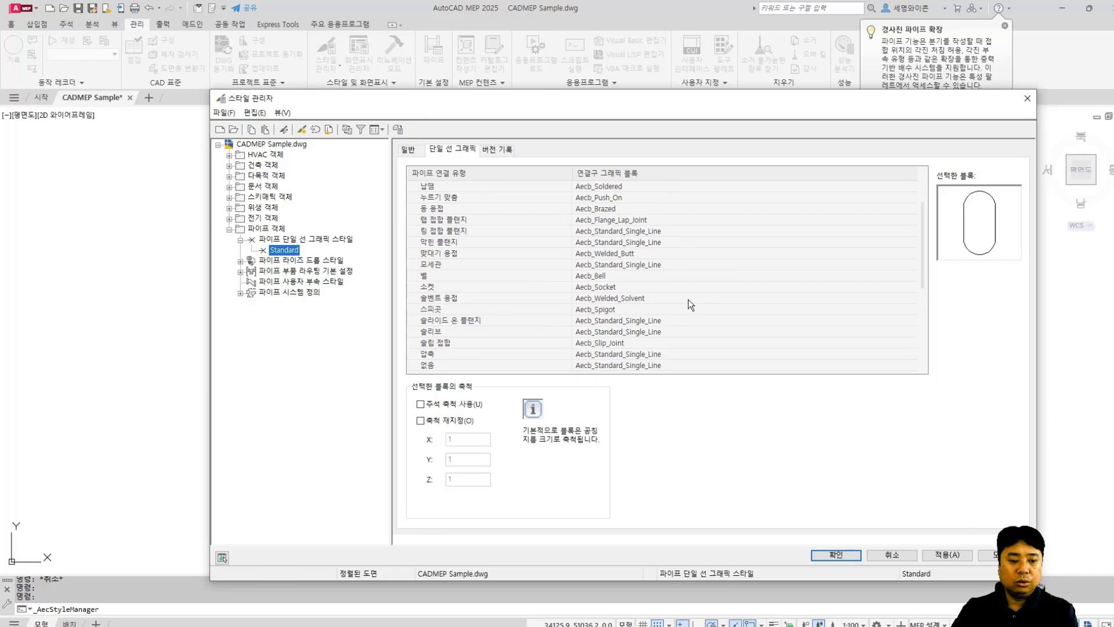
scroll(688, 298, down, 5)
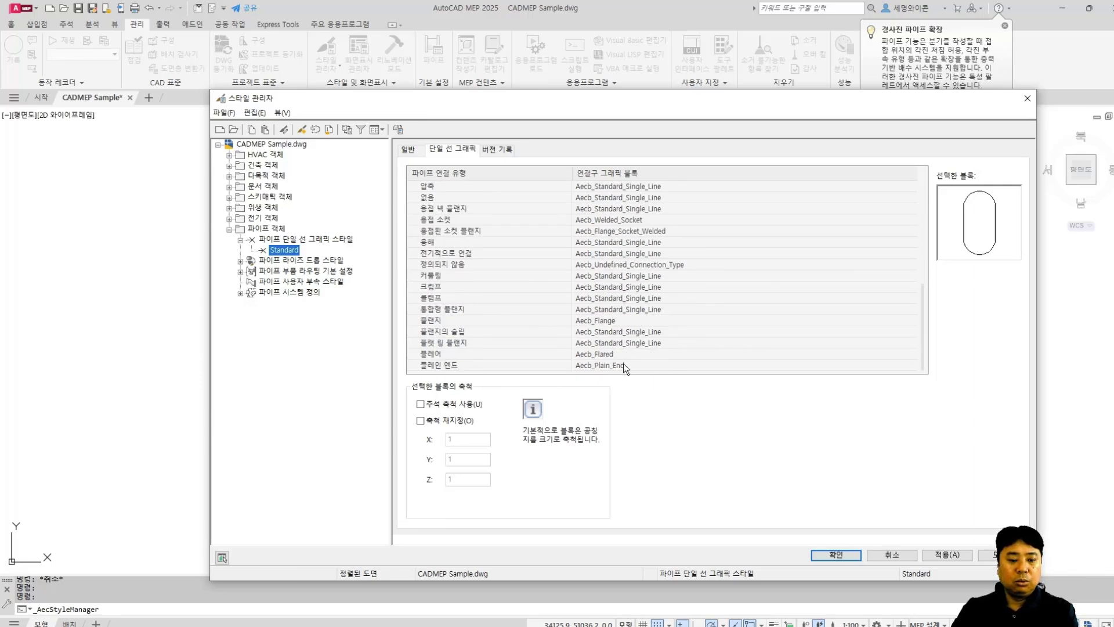
scroll(842, 290, up, 7)
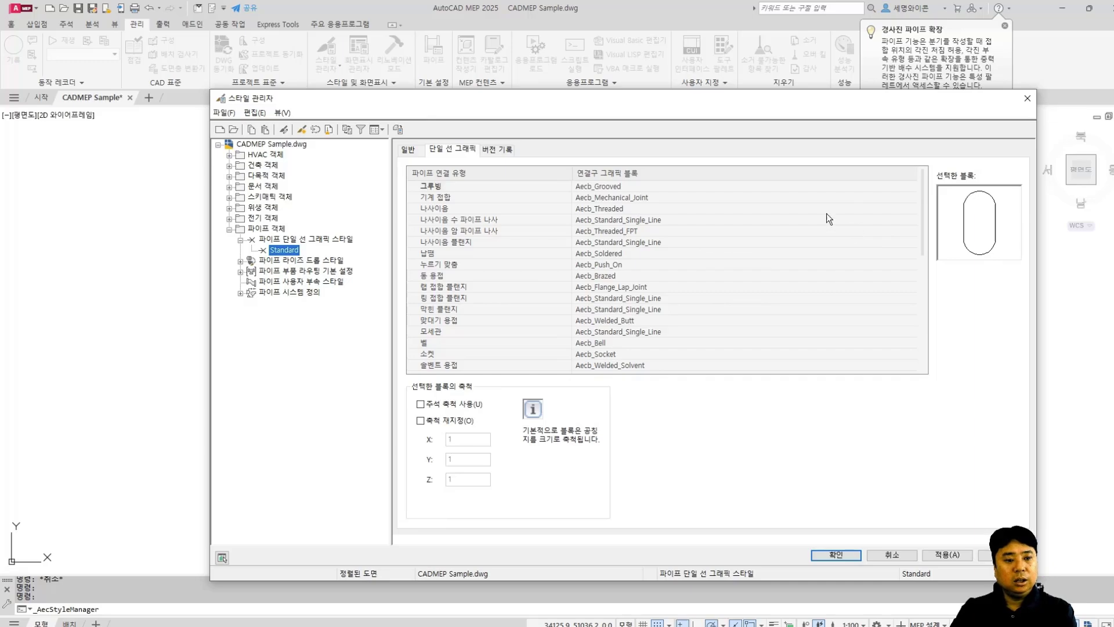
Check the version history of the Standard single-line graphic style, then return to its graphics list and collapse the category.
click(498, 150)
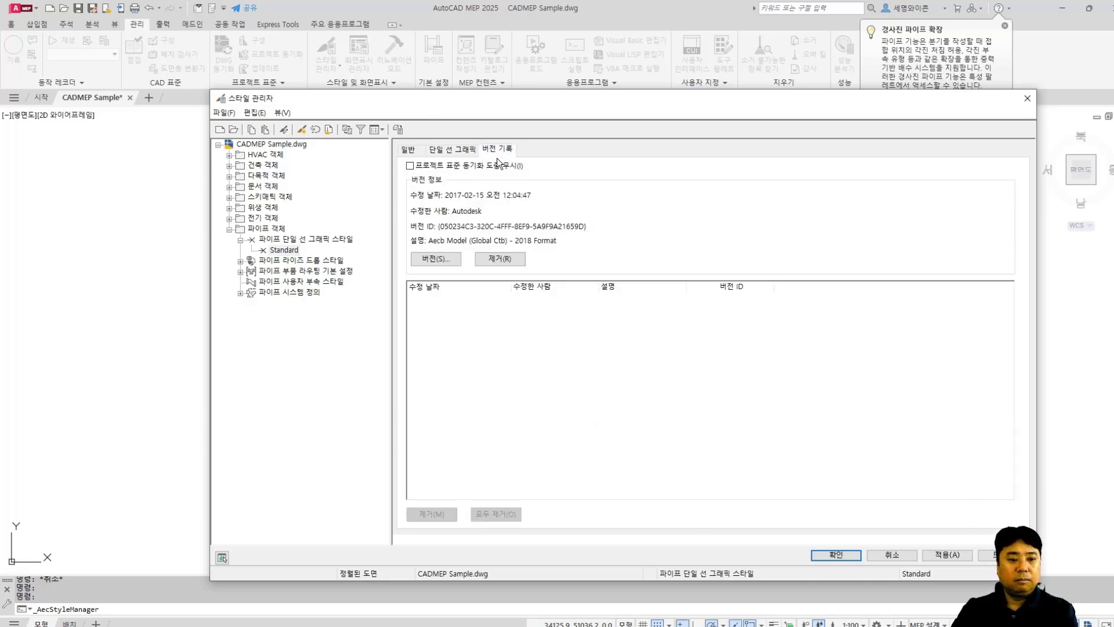
click(463, 151)
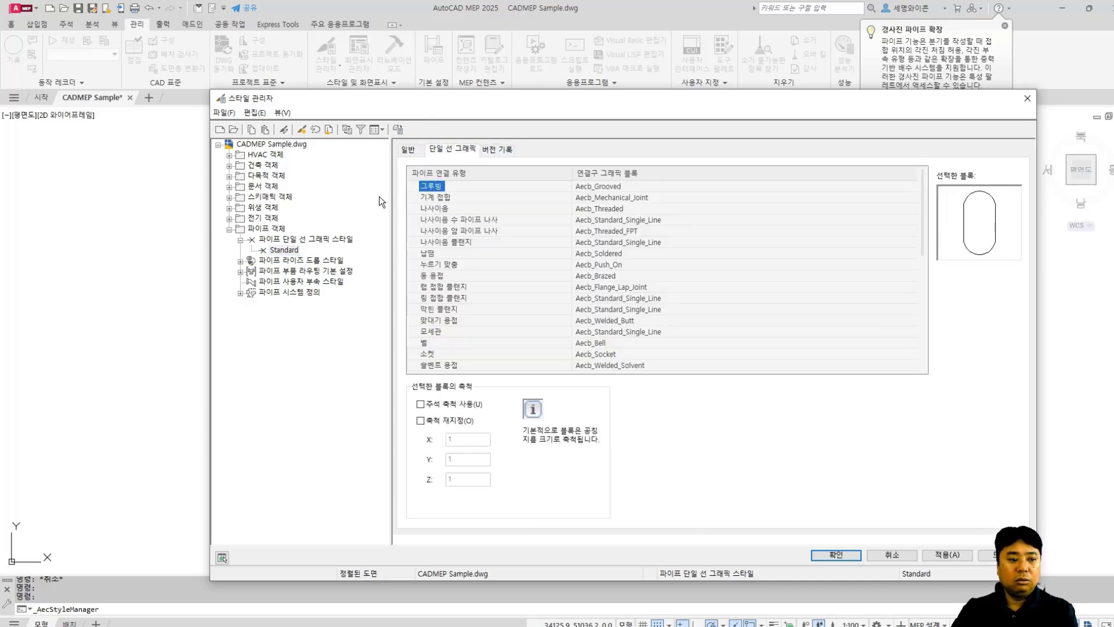
click(240, 240)
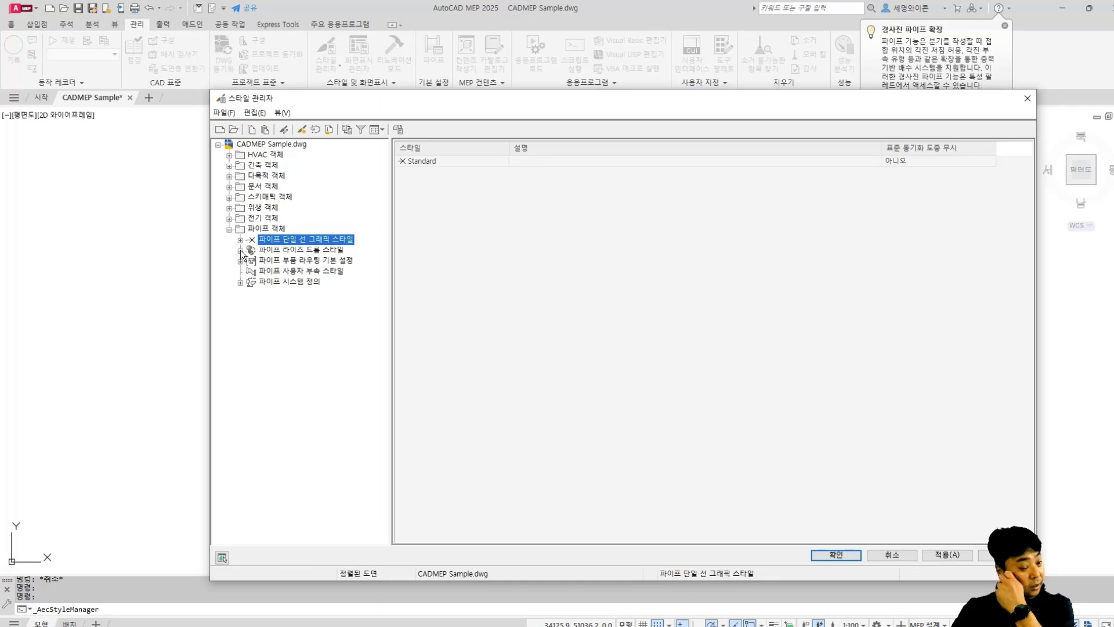
Examine the rise and drop settings of the 파이프 차단 - 라이즈만 style under 파이프 라이즈 드롭 스타일.
click(240, 250)
click(292, 271)
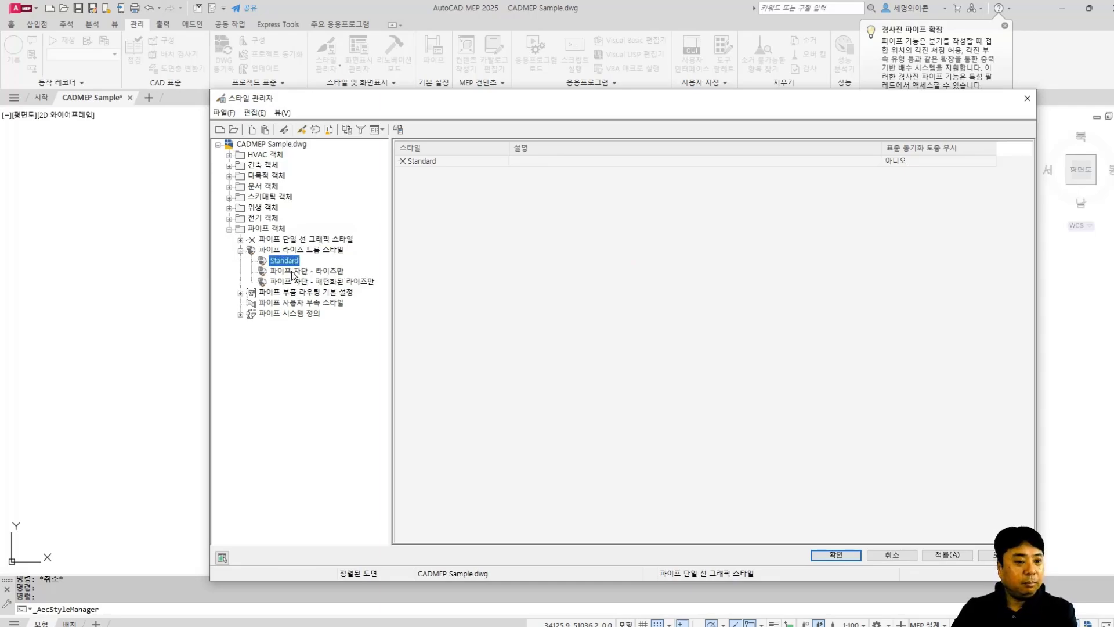
mouse_move(705, 199)
mouse_down()
mouse_move(709, 226)
mouse_move(708, 181)
mouse_move(708, 232)
mouse_move(712, 190)
mouse_up()
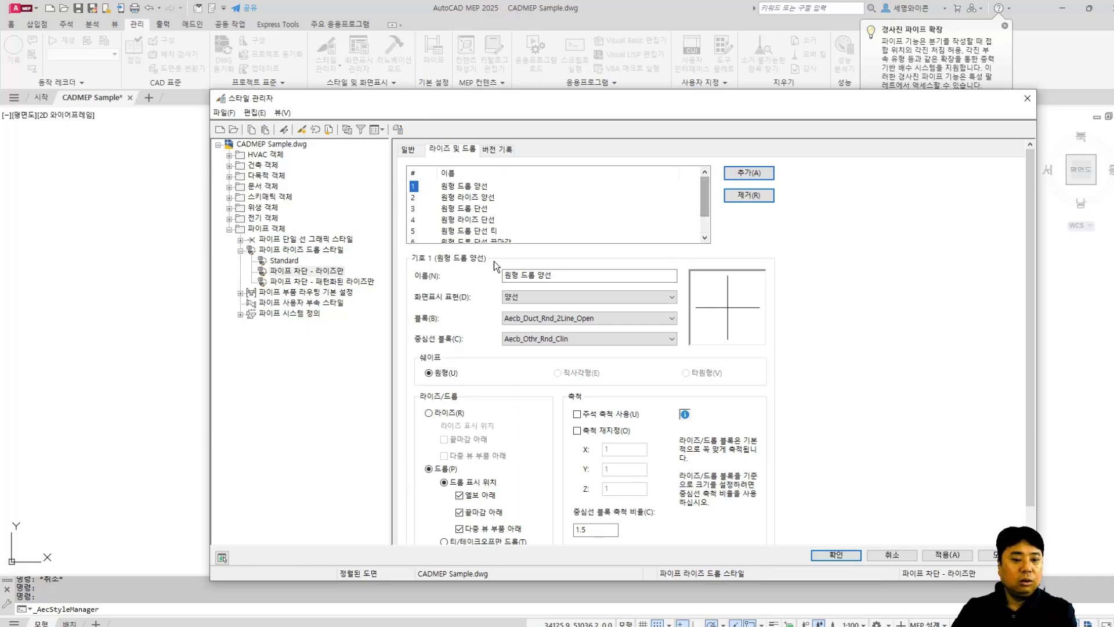
click(240, 250)
List the styles under 파이프 부품 라우팅 기본 설정 and widen the style column to show the full names.
click(241, 261)
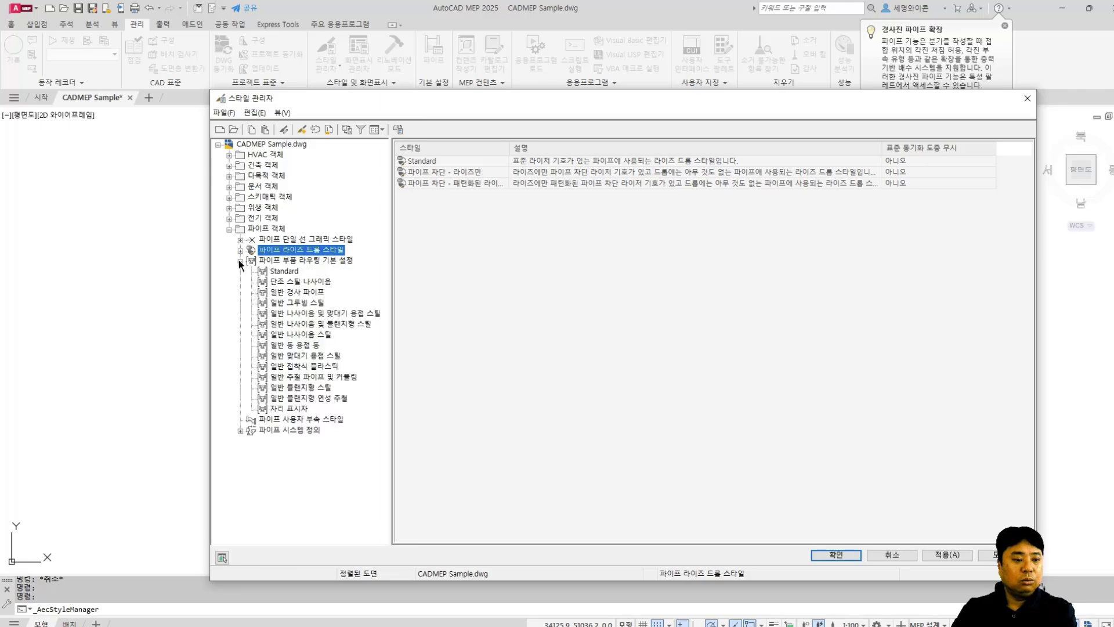
click(336, 261)
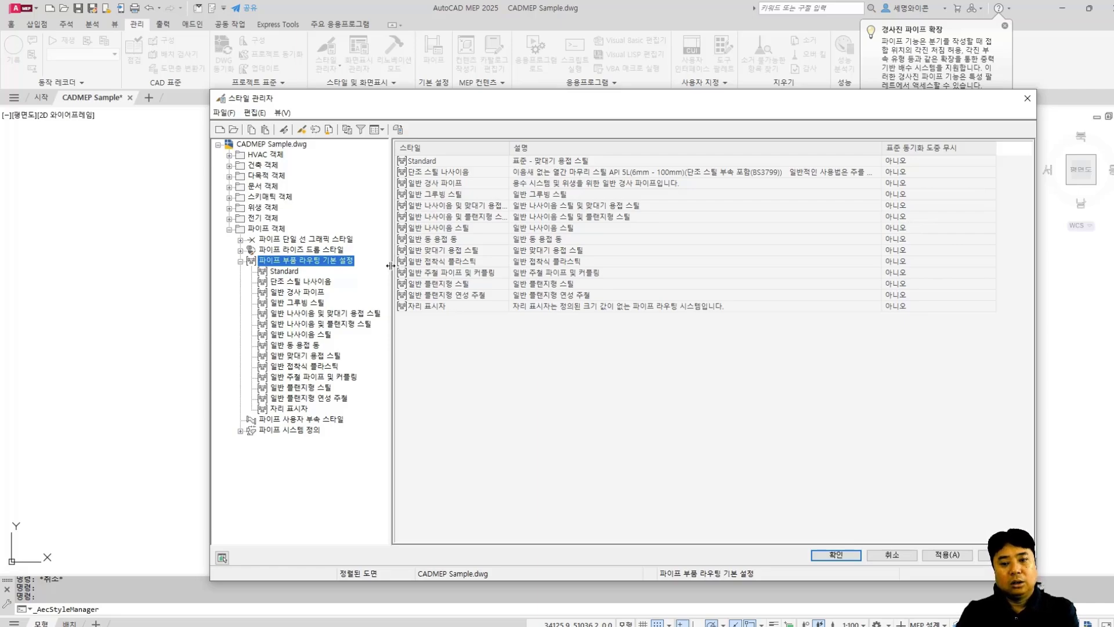
click(713, 387)
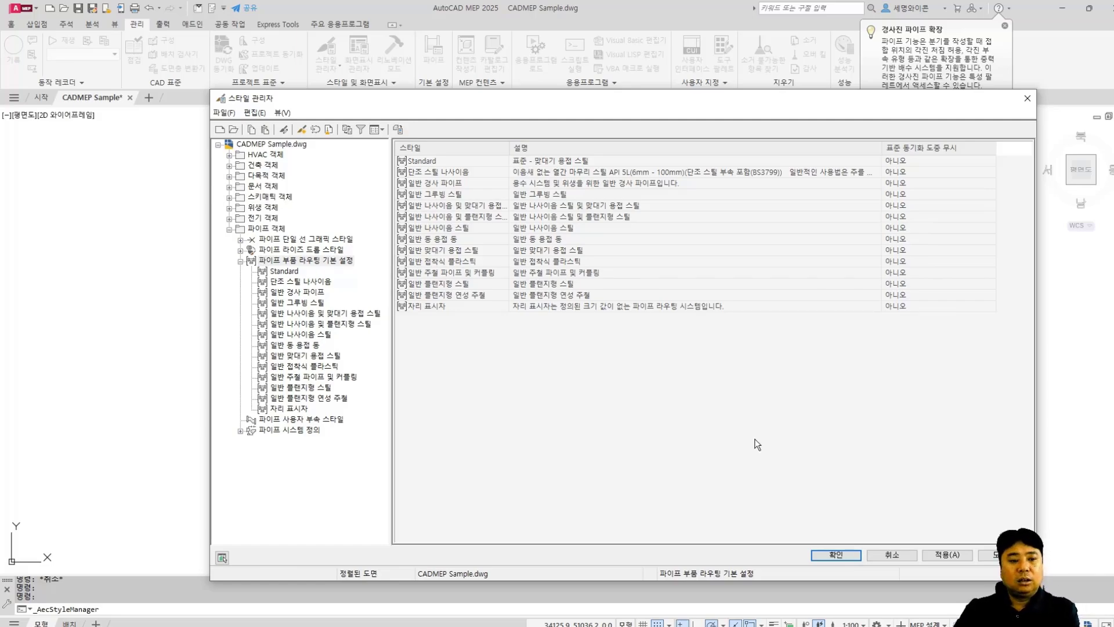
drag(509, 147, 560, 147)
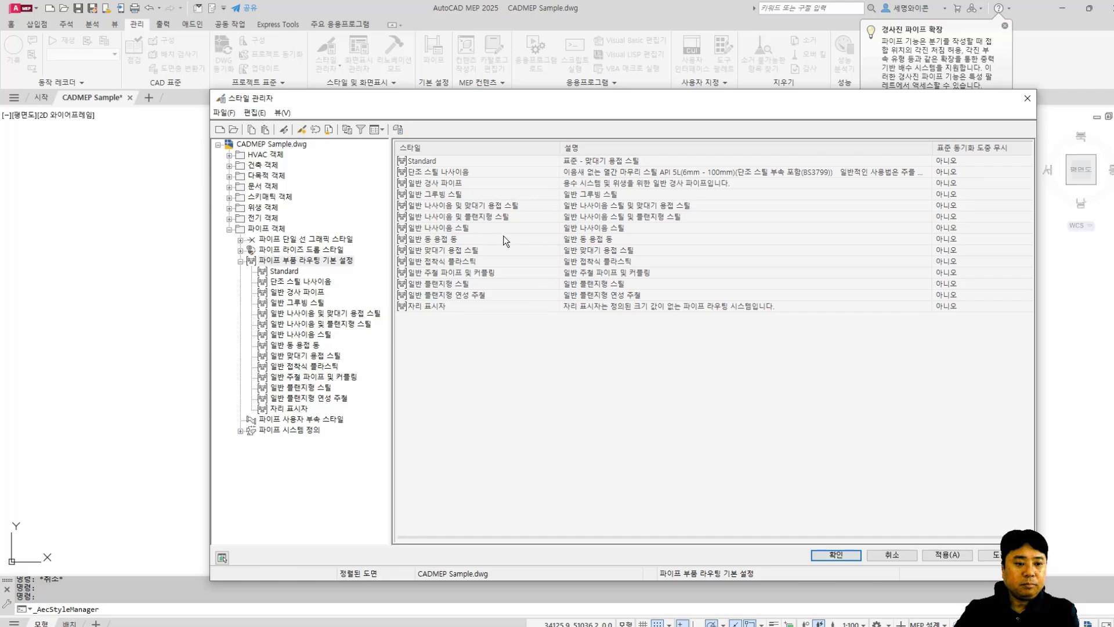
Examine the size range and assigned parts in the 단조 스틸 나사이음 routing preference.
click(480, 174)
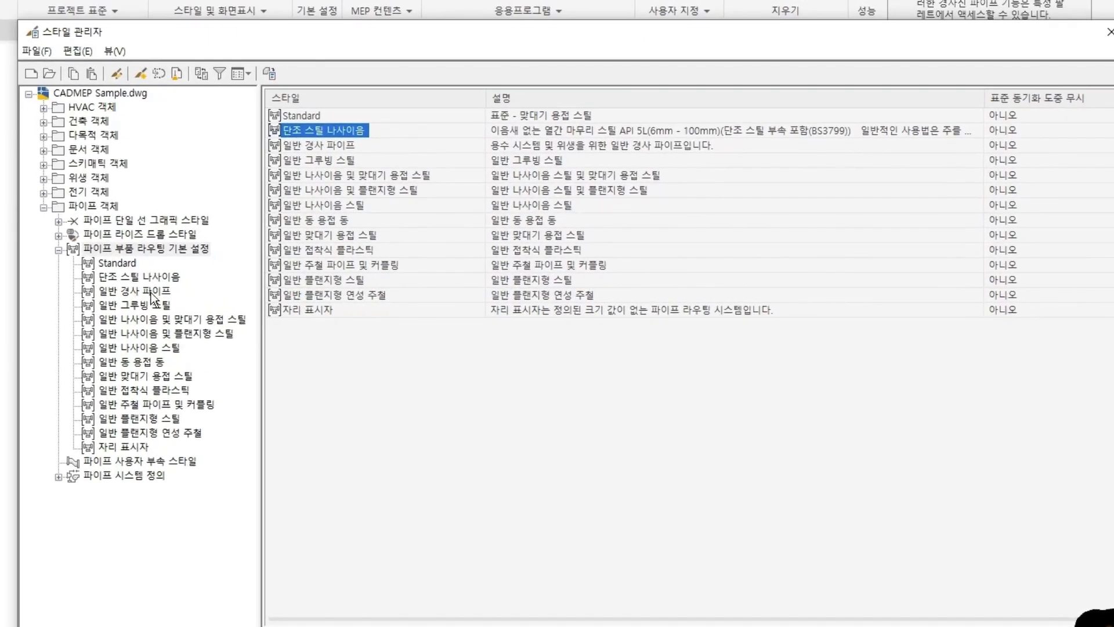
click(153, 278)
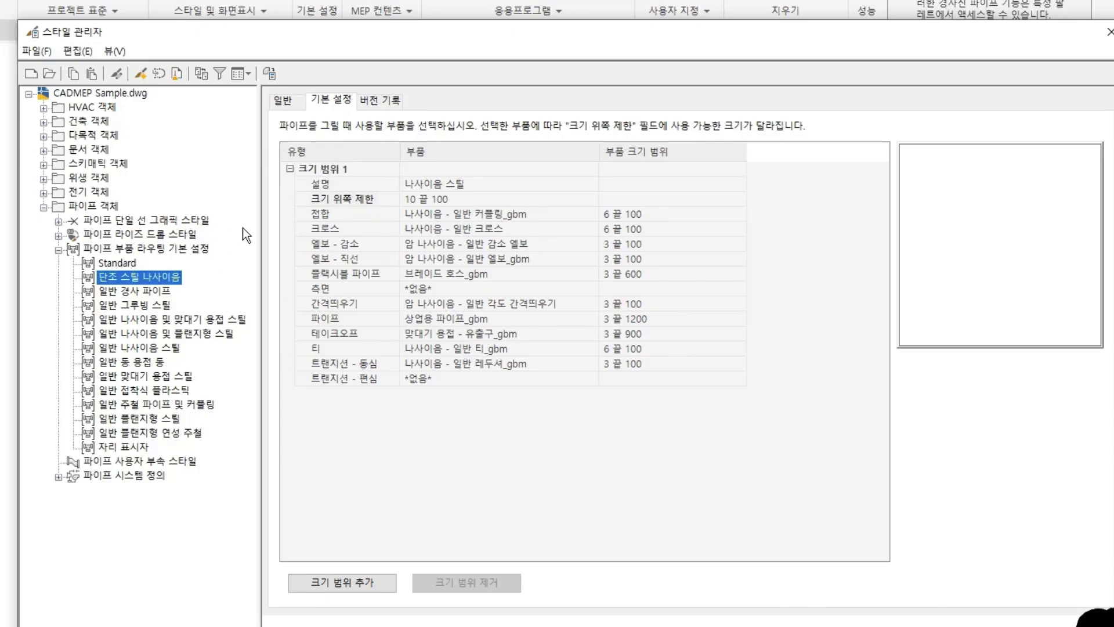
click(504, 463)
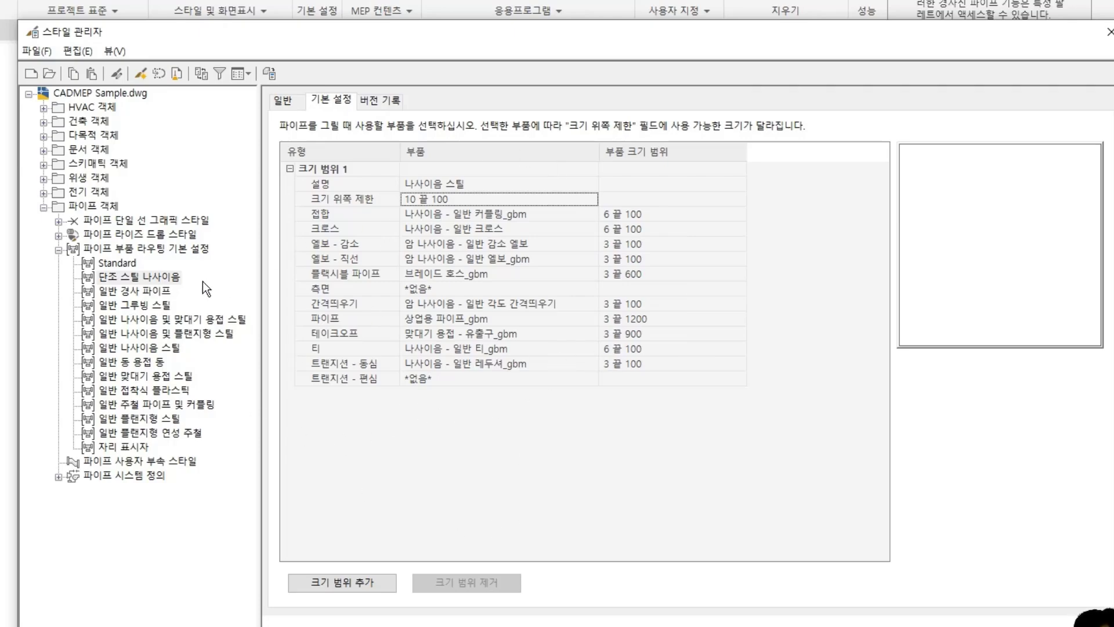
Compare the size limits and parts of both size ranges in the 일반 나사이음 및 플랜지형 스틸 routing preference.
click(207, 333)
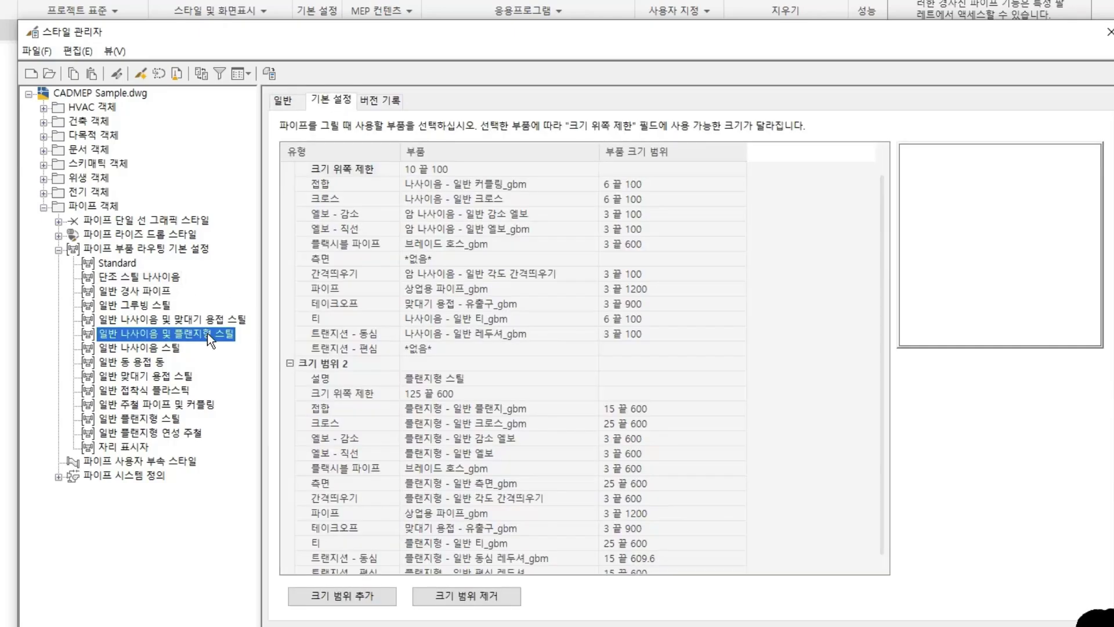
scroll(617, 302, up, 1)
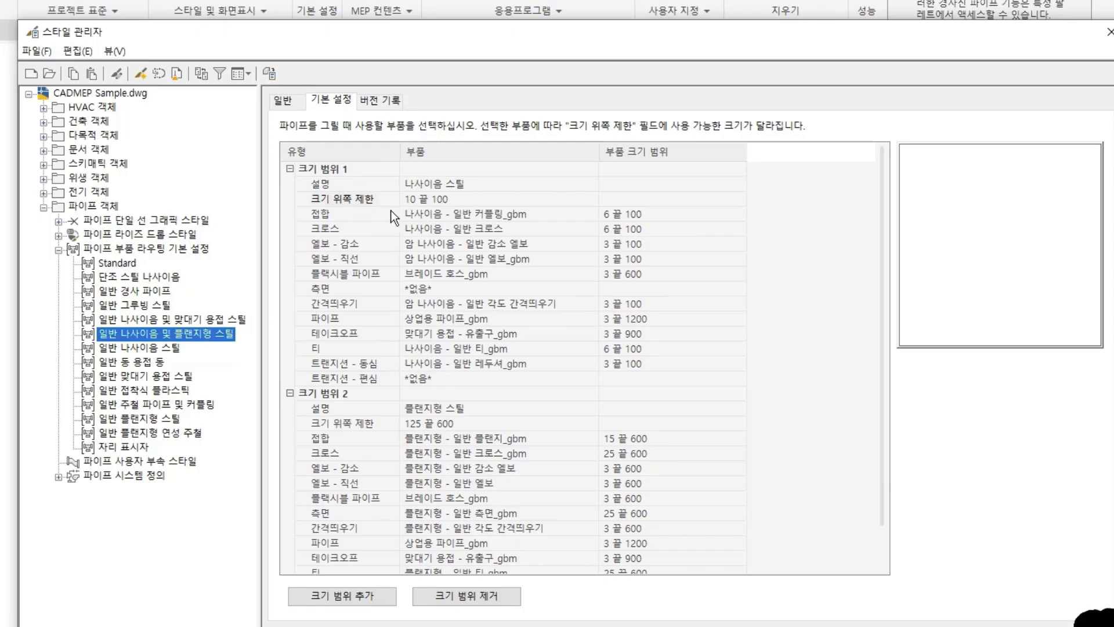
scroll(469, 284, down, 1)
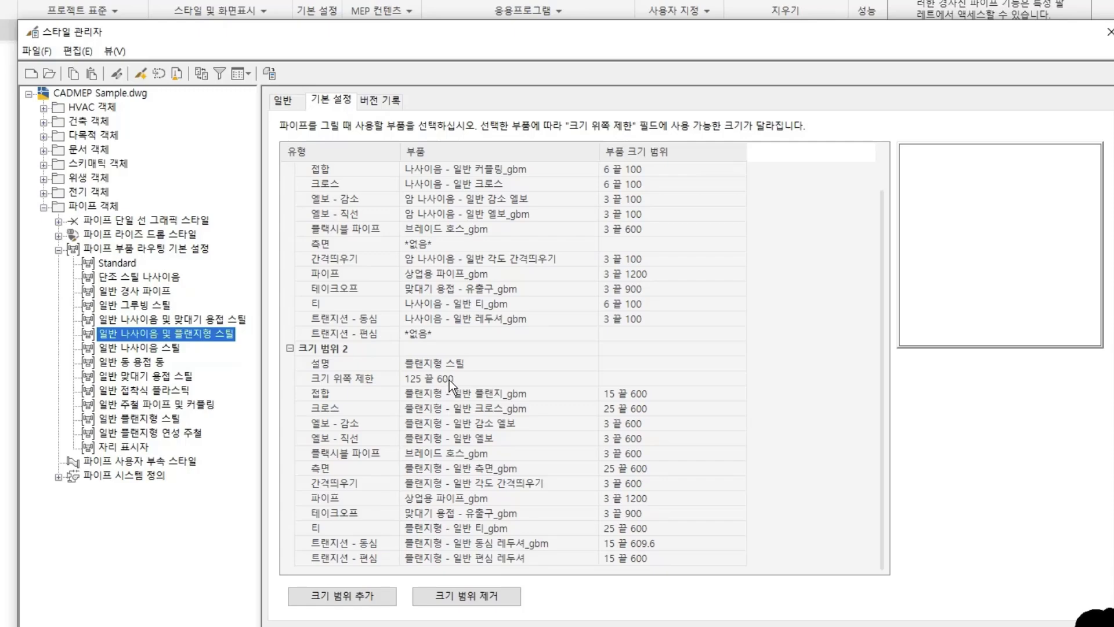
scroll(455, 377, up, 1)
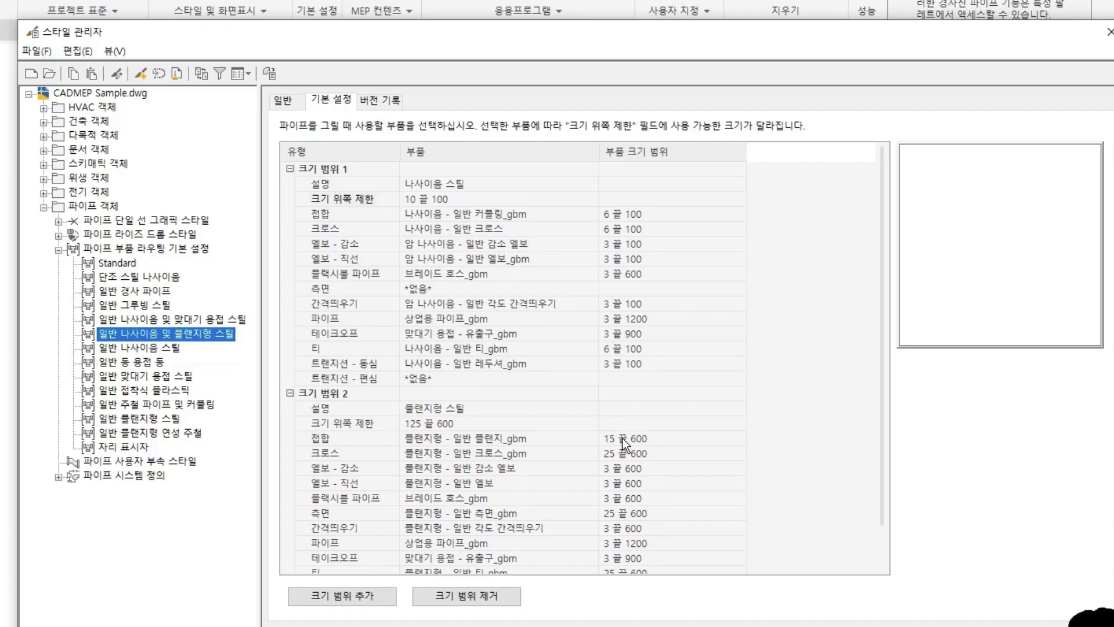
scroll(502, 354, down, 1)
scroll(509, 380, up, 1)
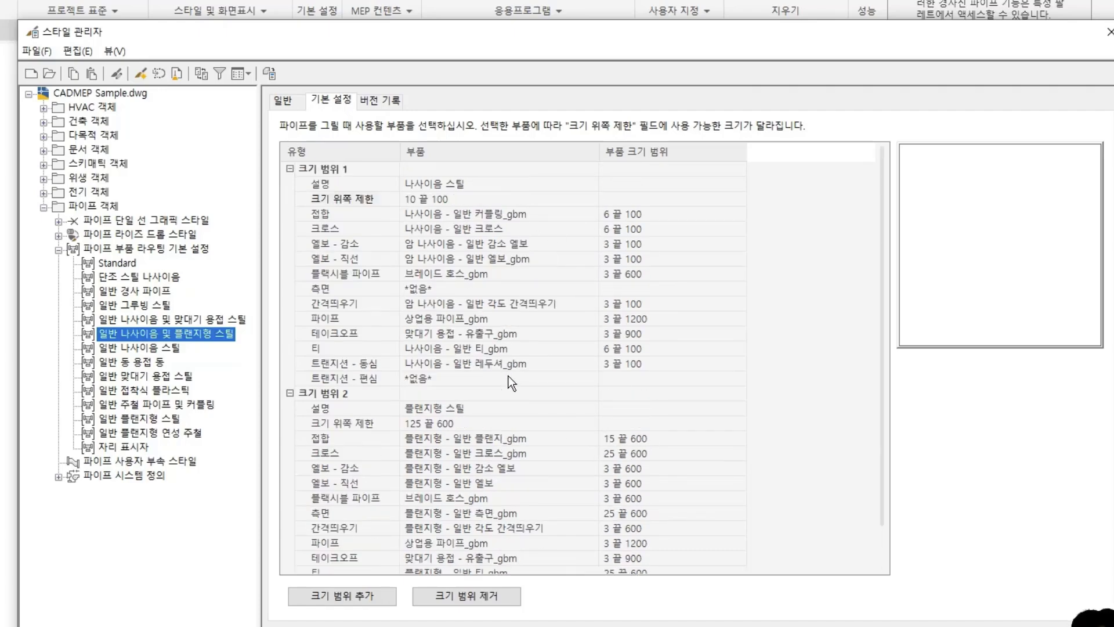
Add a second size range to the Standard routing preference and set the upper size limit of range 1 to 200.
click(119, 263)
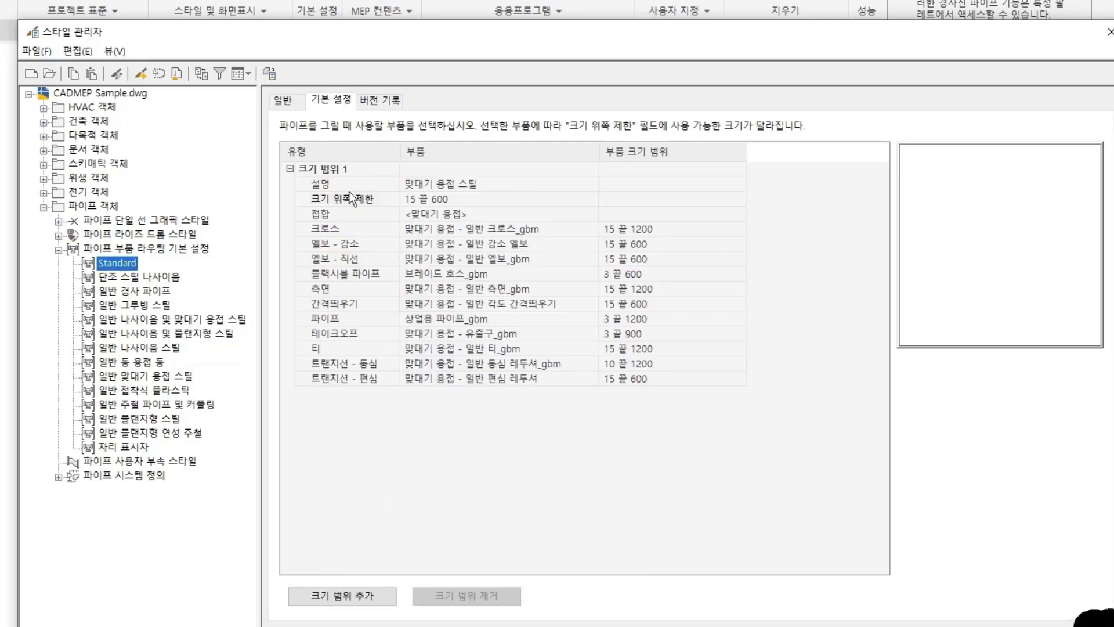
click(365, 603)
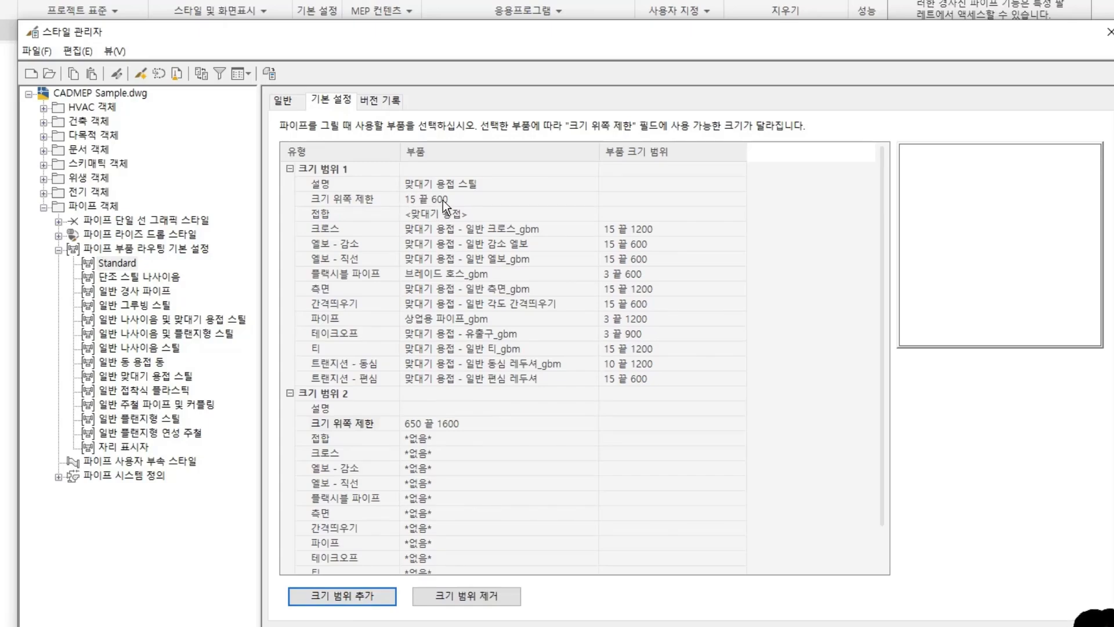
click(489, 202)
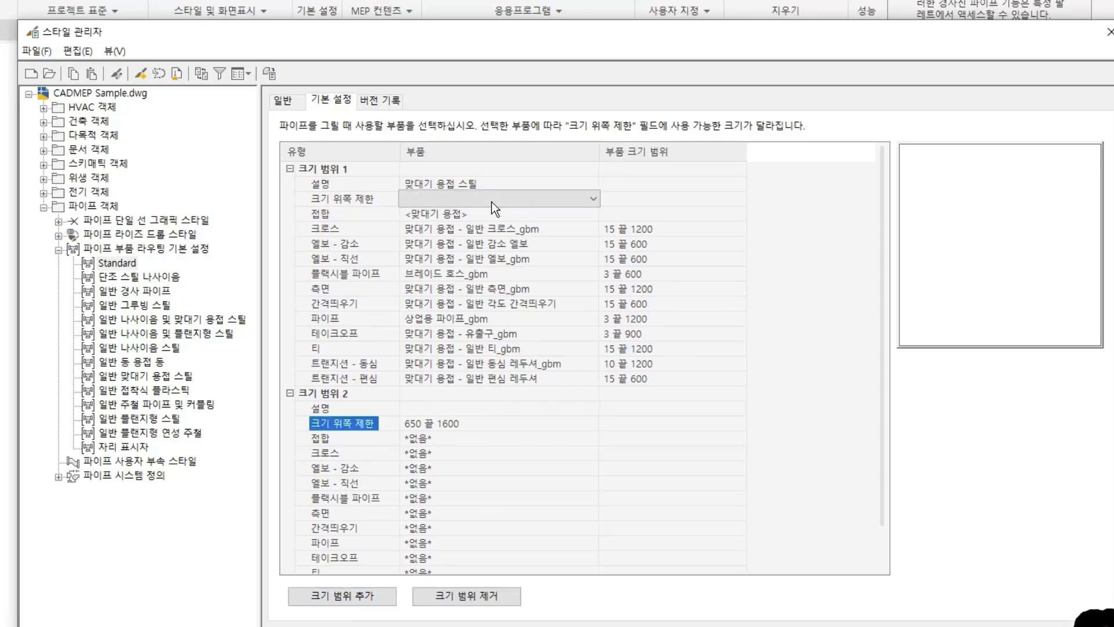
click(594, 199)
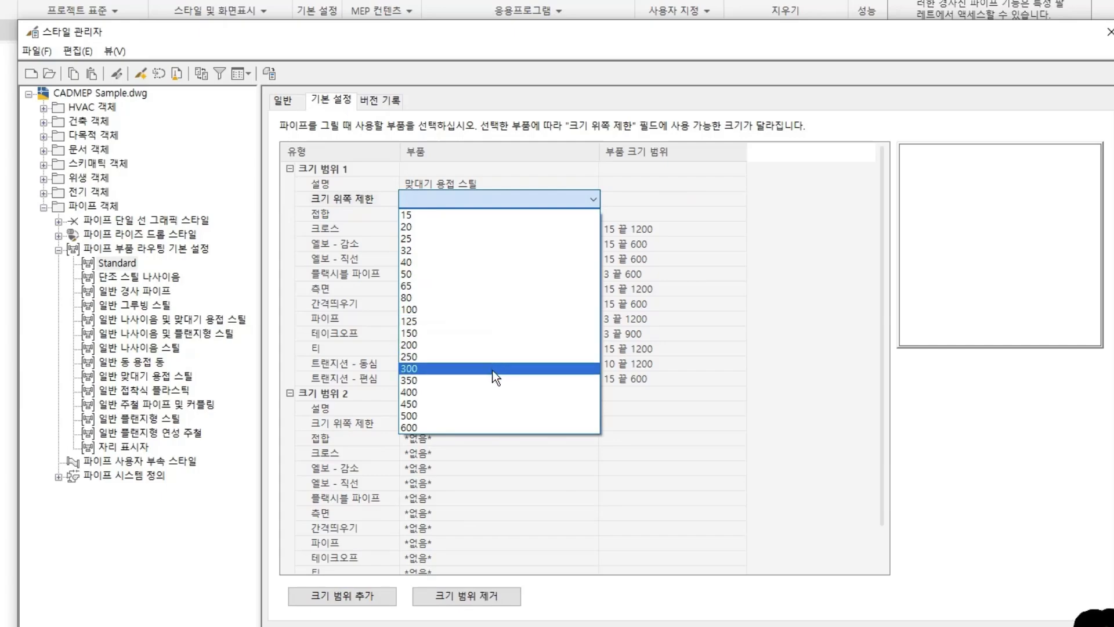
click(495, 345)
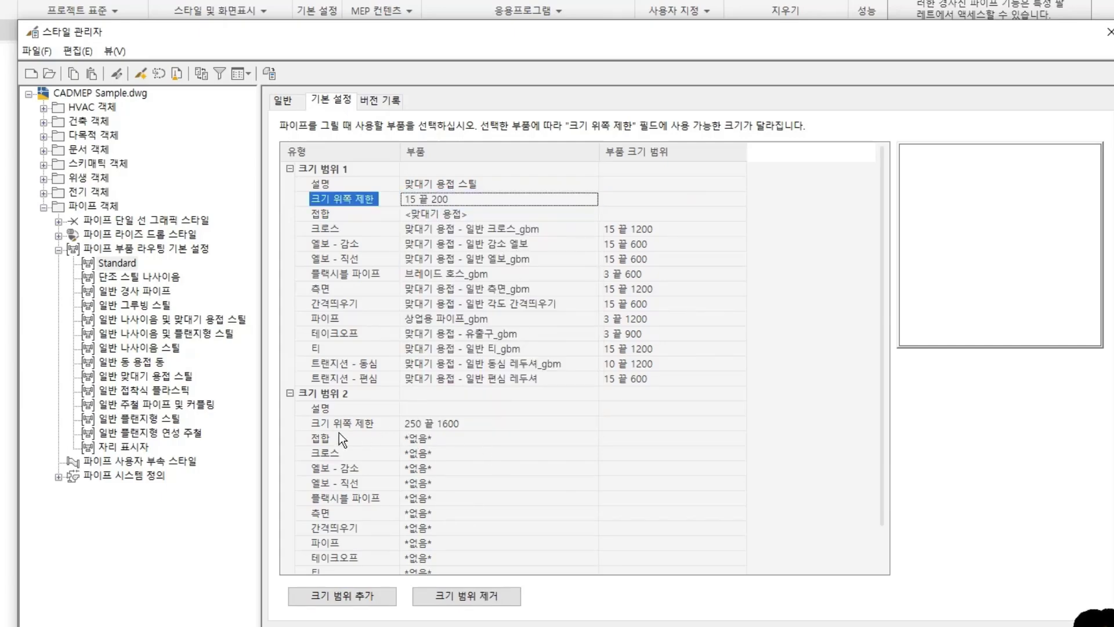
Set the upper size limit of size range 2 in the Standard routing preference to 500.
click(473, 423)
click(557, 425)
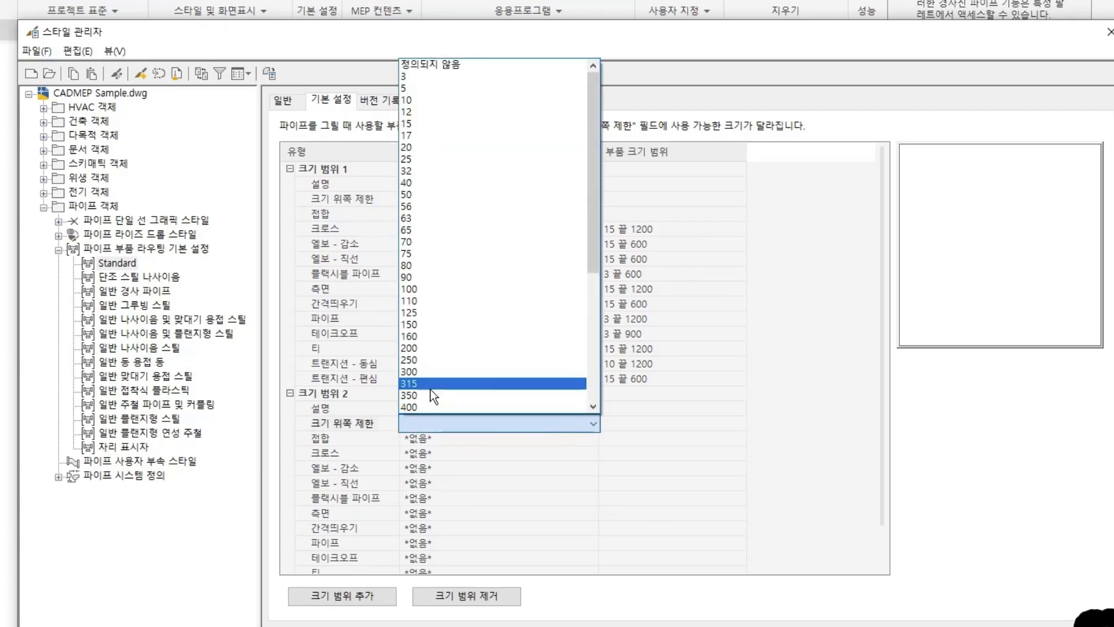
scroll(431, 383, down, 3)
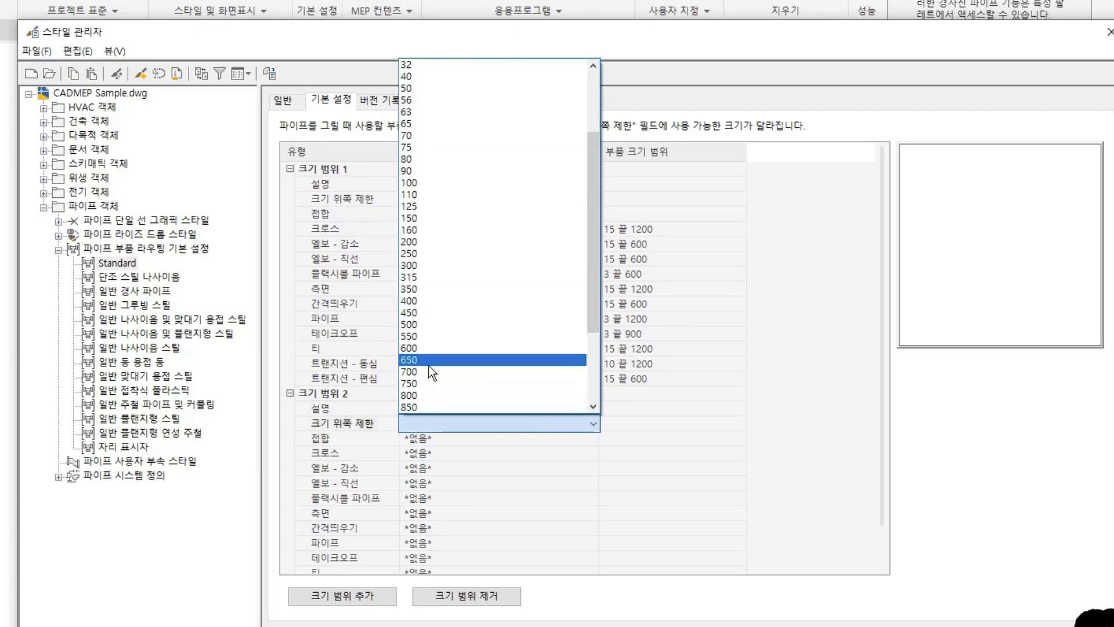
click(434, 324)
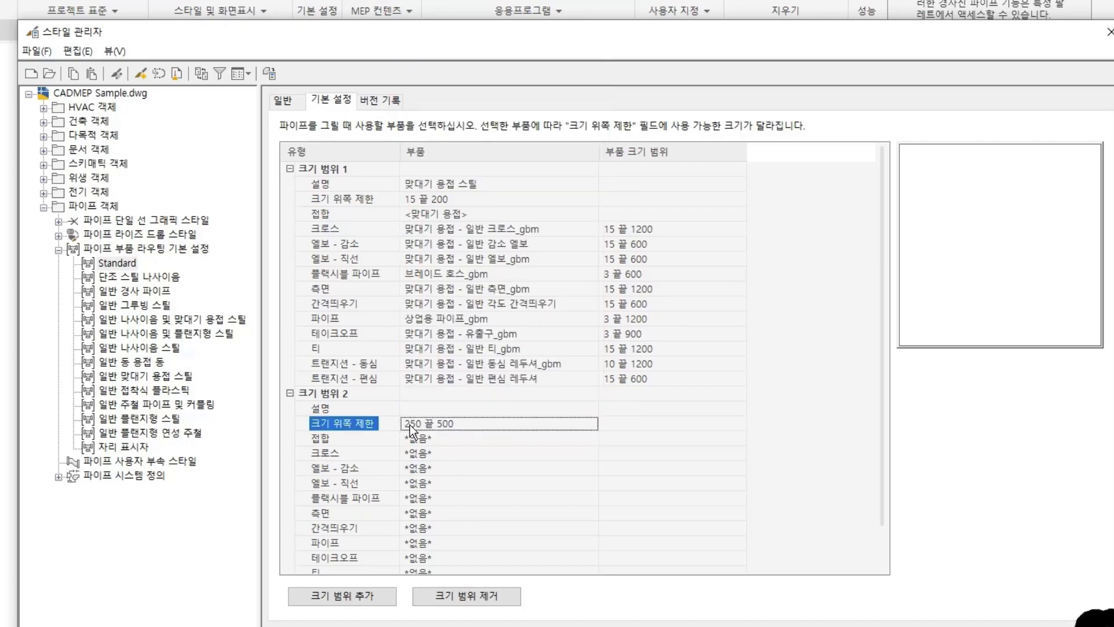
Assign 접착식 - 일반 플랜지_gbm as the joint (접합) of size range 2 in the Standard routing preference, accepting the changed available sizes.
click(496, 448)
click(593, 410)
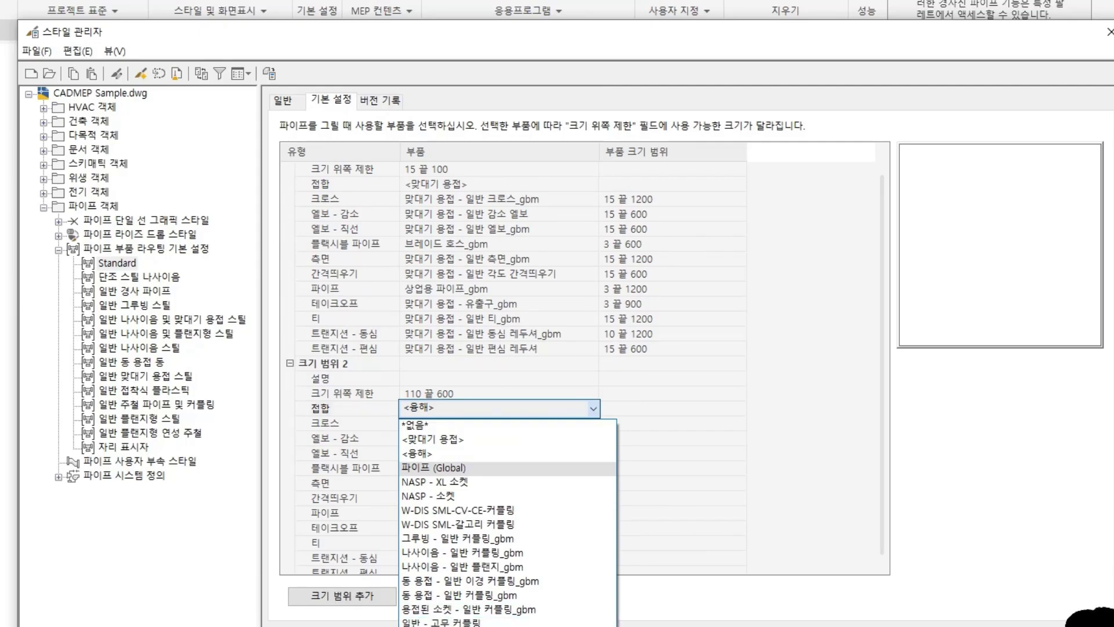
click(464, 626)
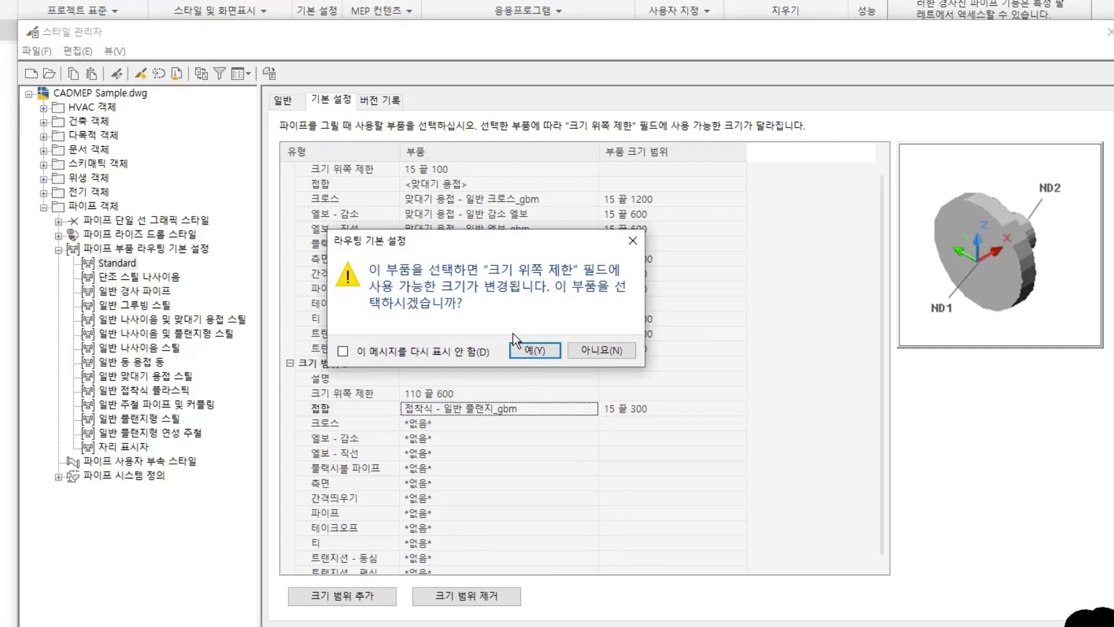
click(525, 349)
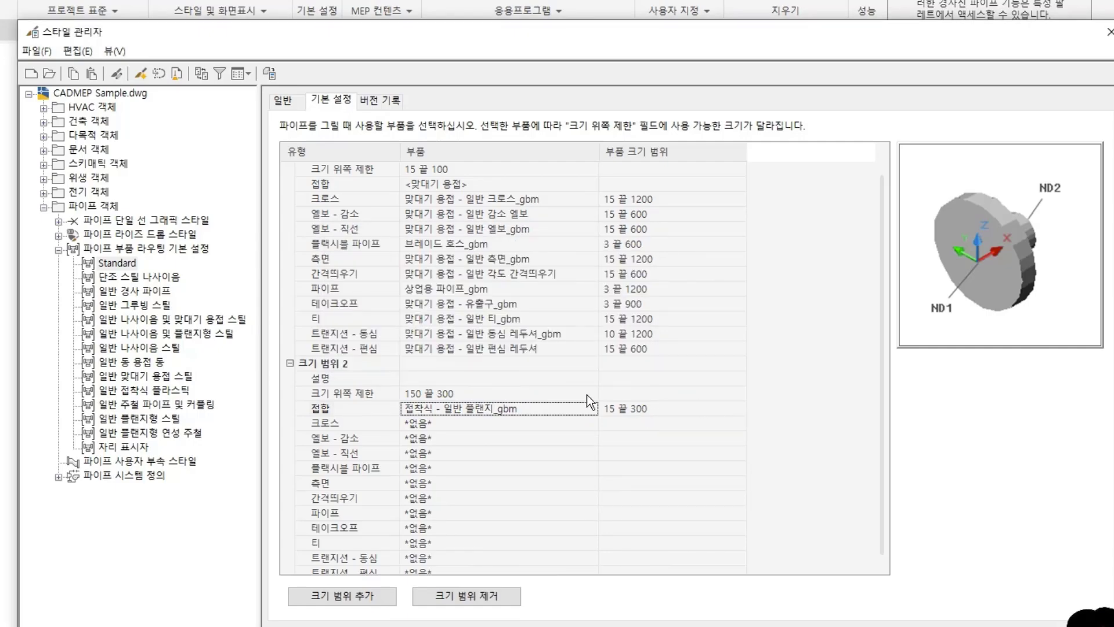
Enter 접착식 as the description of size range 2.
click(448, 378)
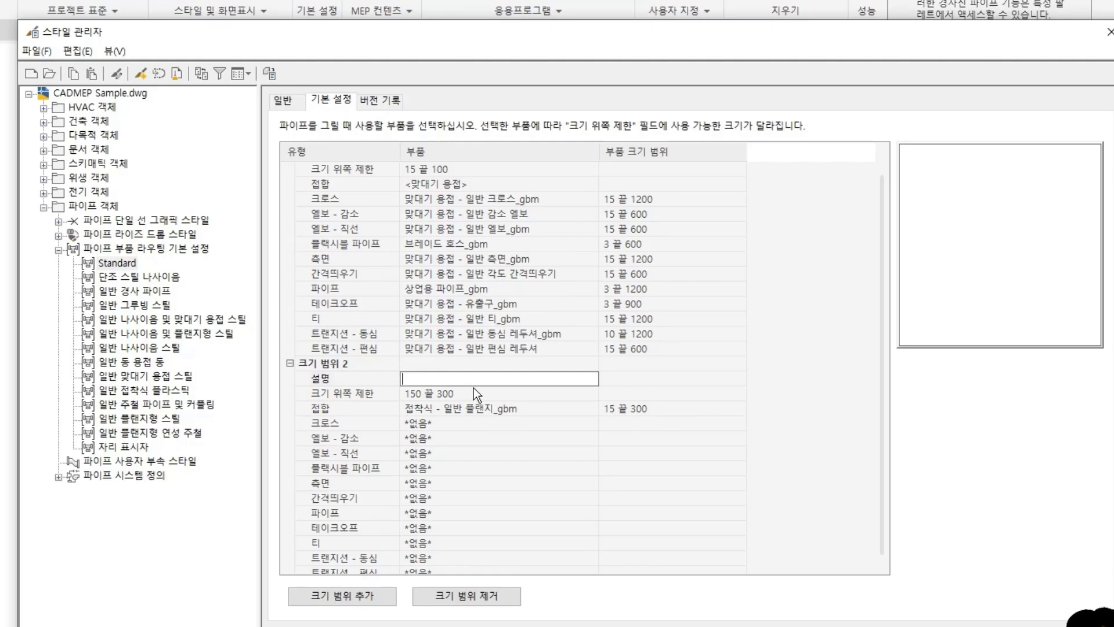
text(접착식)
scroll(488, 371, up, 2)
scroll(505, 377, down, 3)
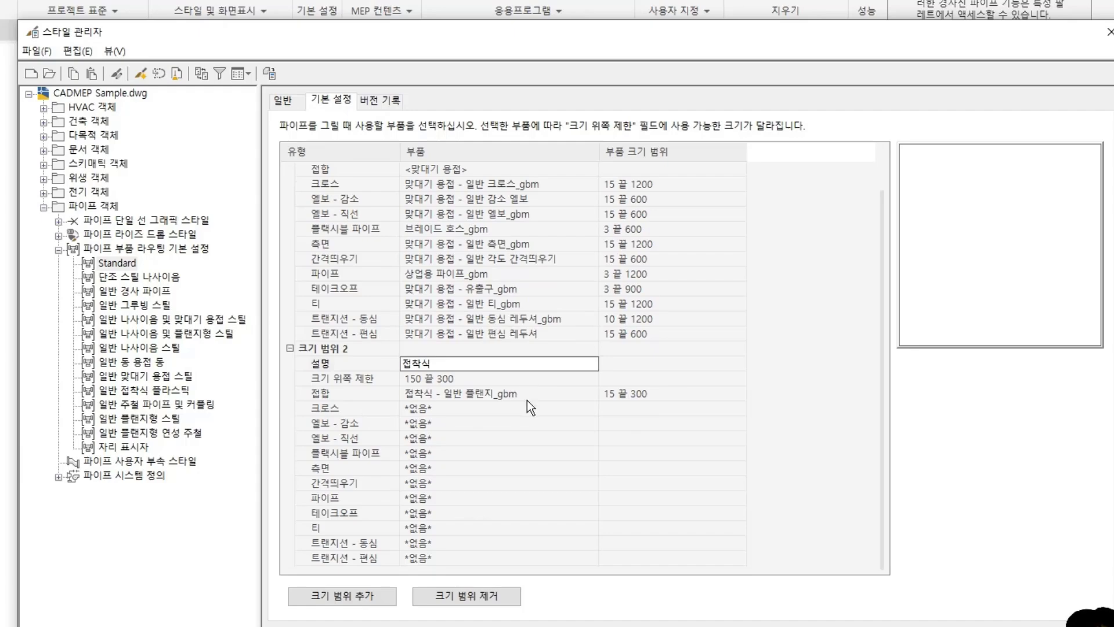
Assign 접착식 - 일반 크로스_gbm as the cross and 접착식 - 일반 감소 엘보 as the reducing elbow of size range 2.
click(522, 410)
click(588, 406)
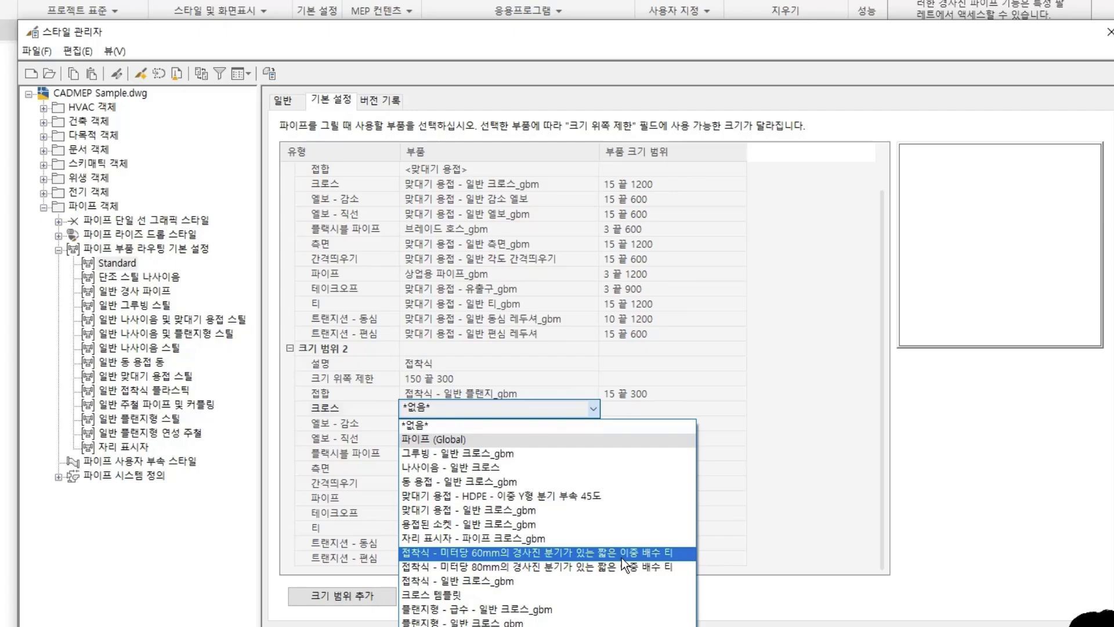
click(478, 581)
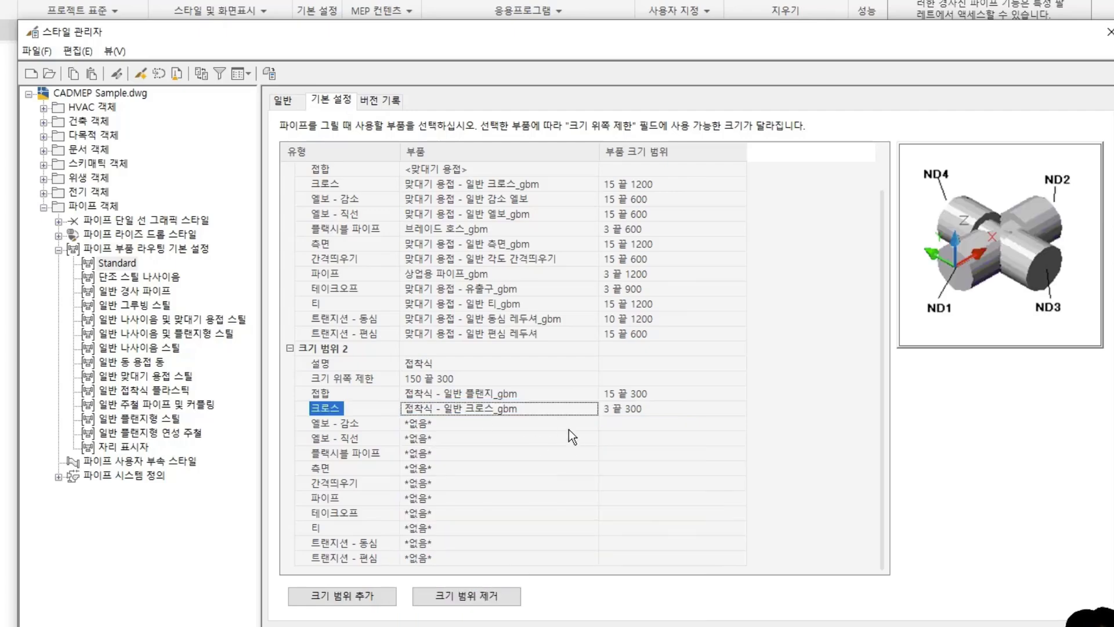
click(590, 425)
click(592, 423)
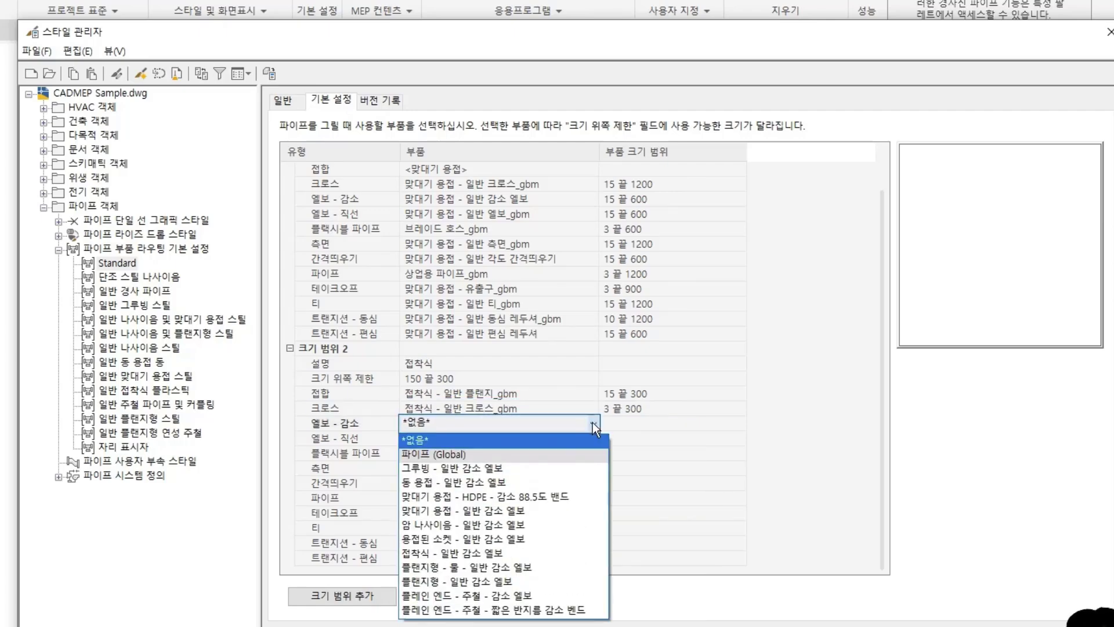
click(527, 554)
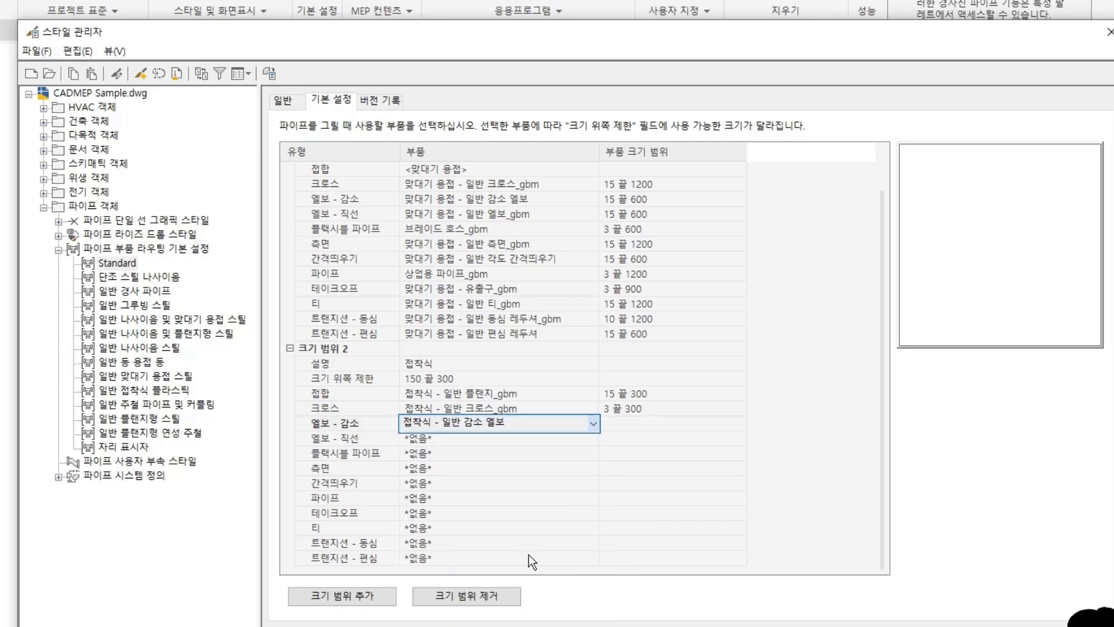
Assign 접착식 - 일반 엘보_gbm as the straight elbow and 플랙시블 튜브_gbm as the flexible pipe of size range 2.
click(587, 438)
click(588, 437)
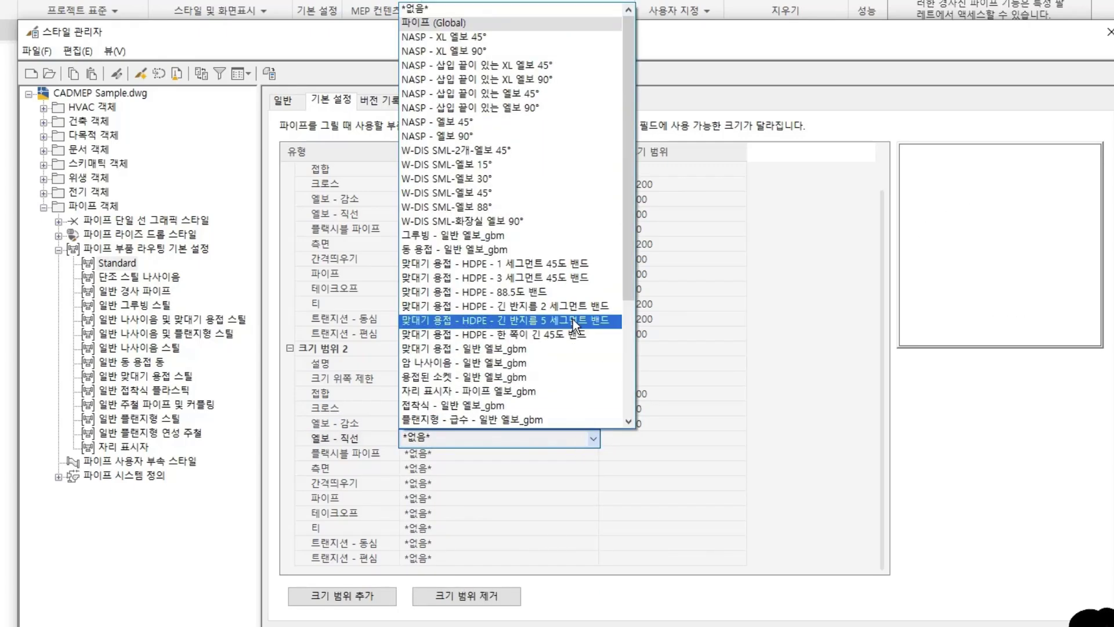
scroll(568, 324, down, 4)
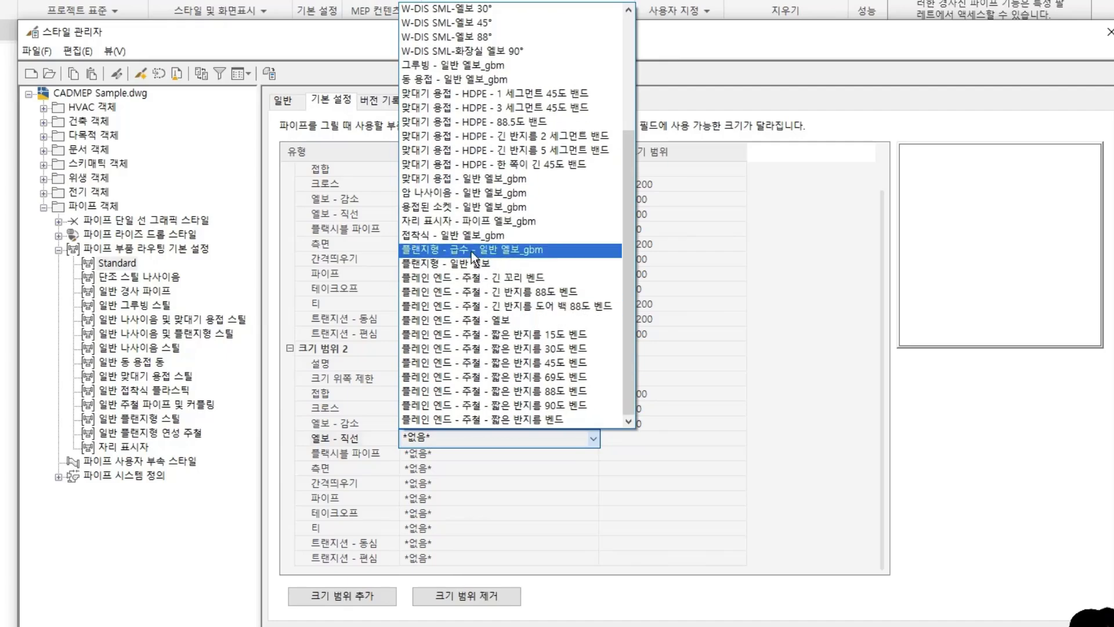
click(472, 238)
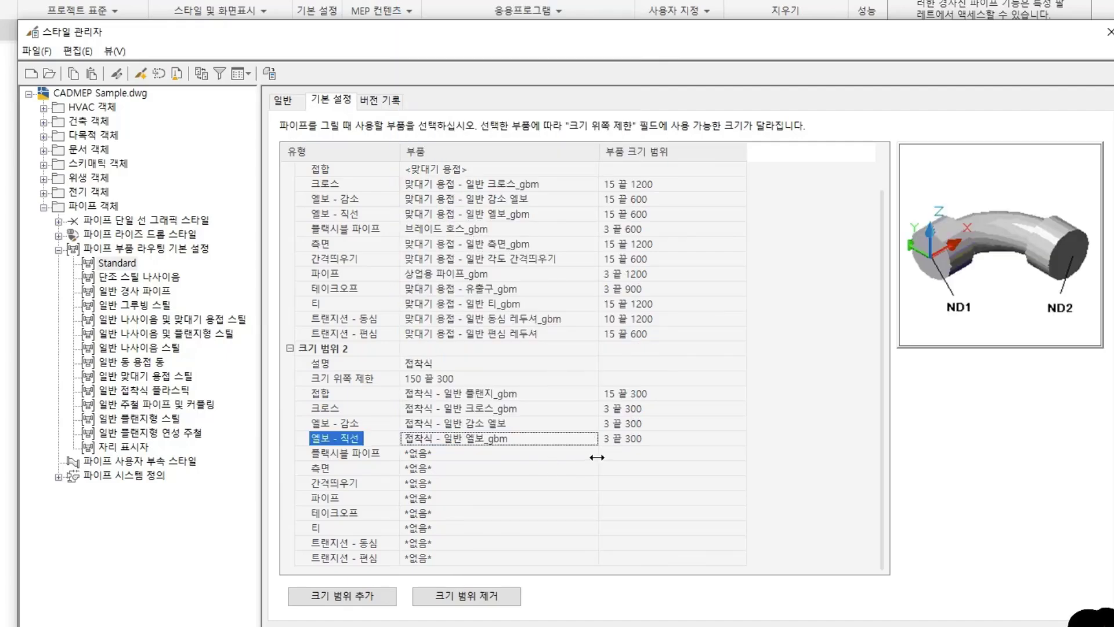
click(588, 453)
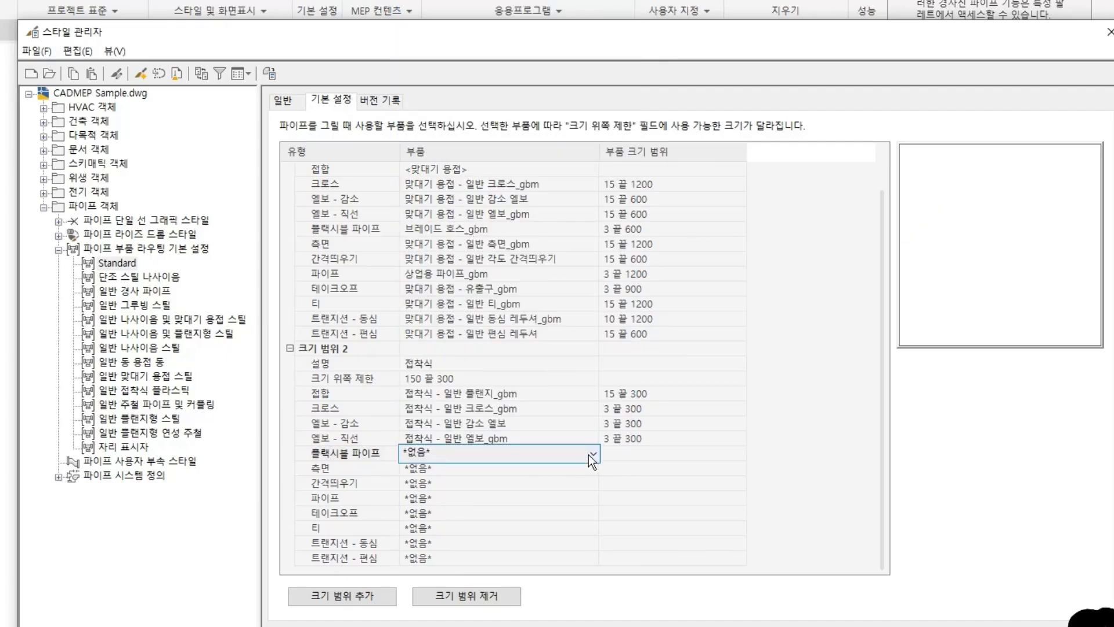
click(592, 455)
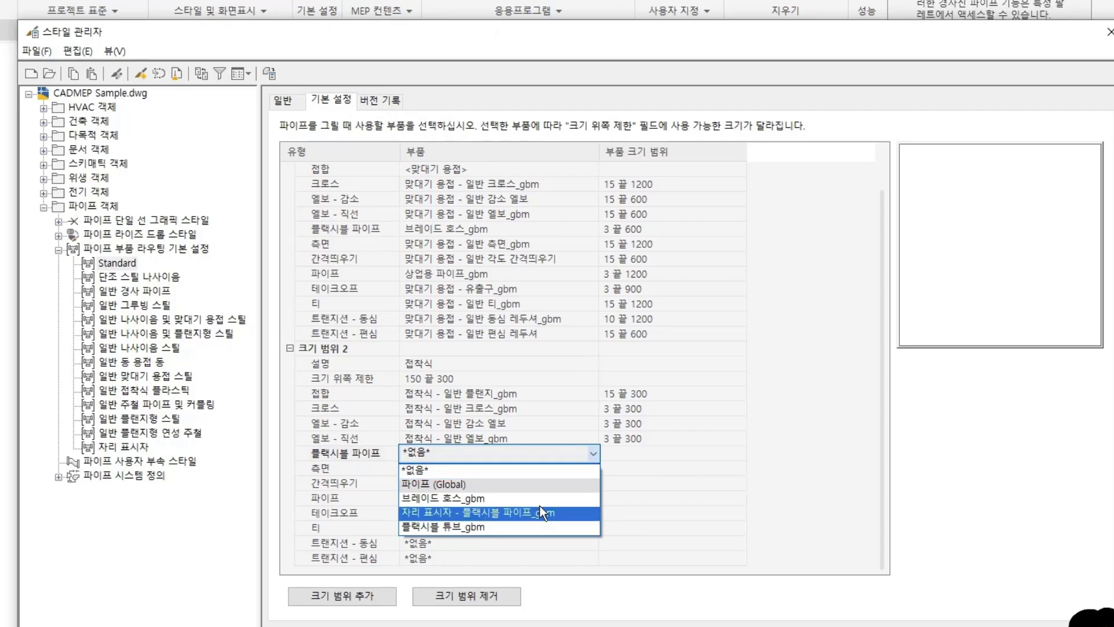
click(516, 528)
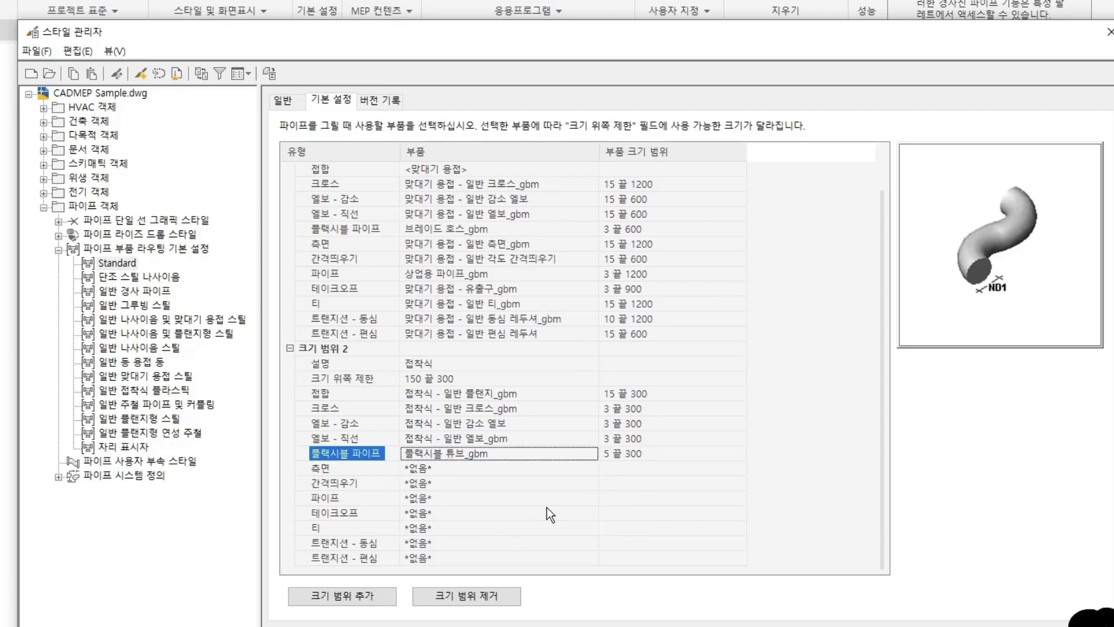
Assign 상업용 파이프_gbm as the pipe part of size range 2.
click(593, 469)
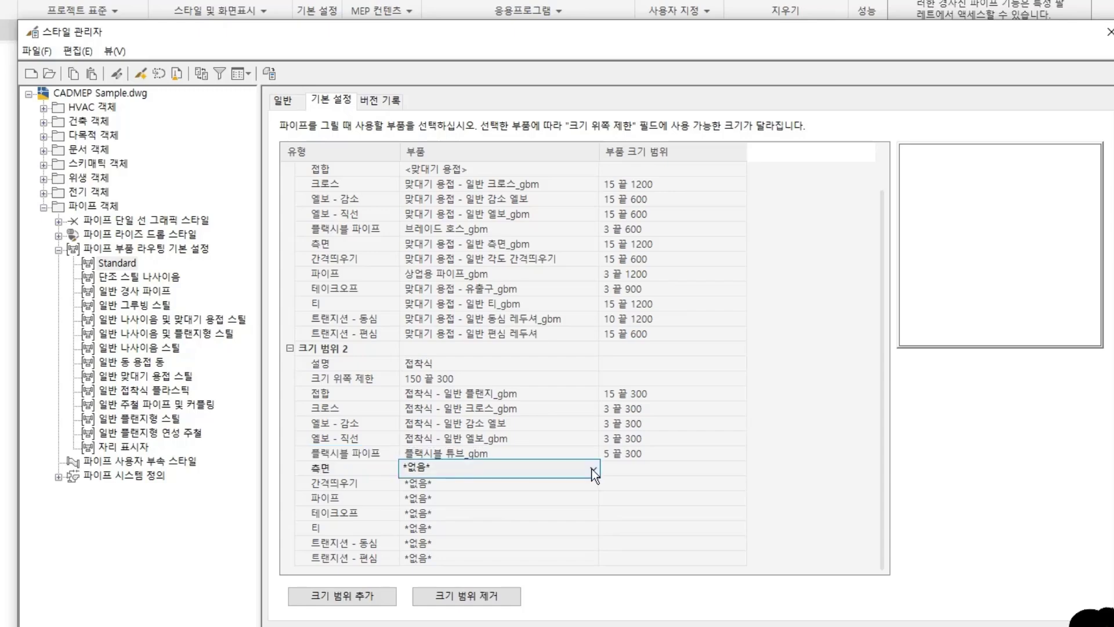
click(592, 468)
click(592, 468)
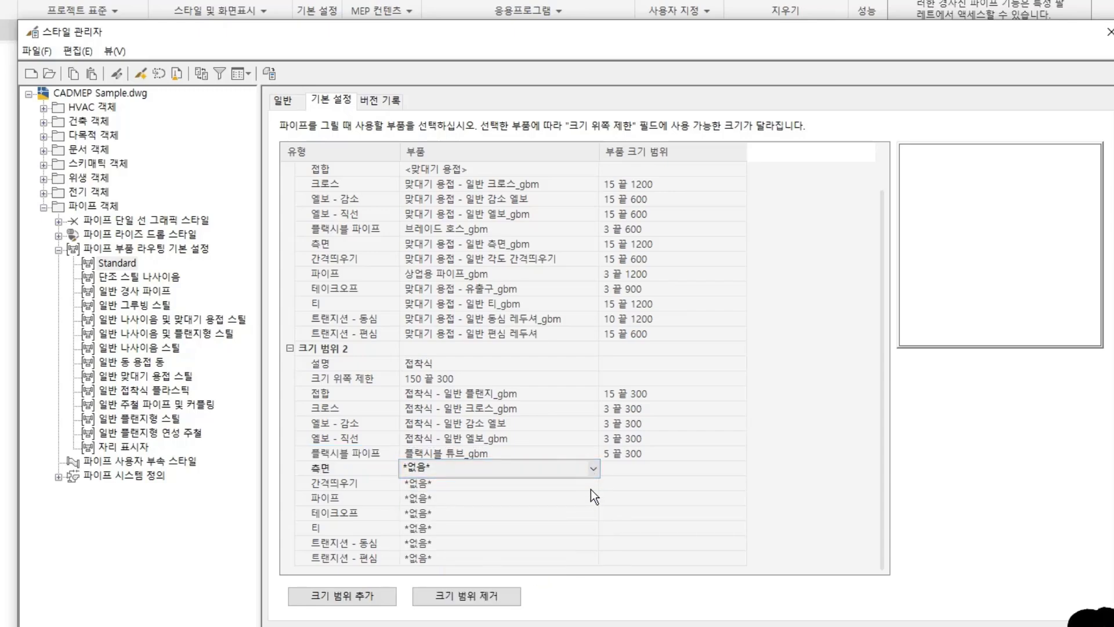
click(591, 496)
click(591, 496)
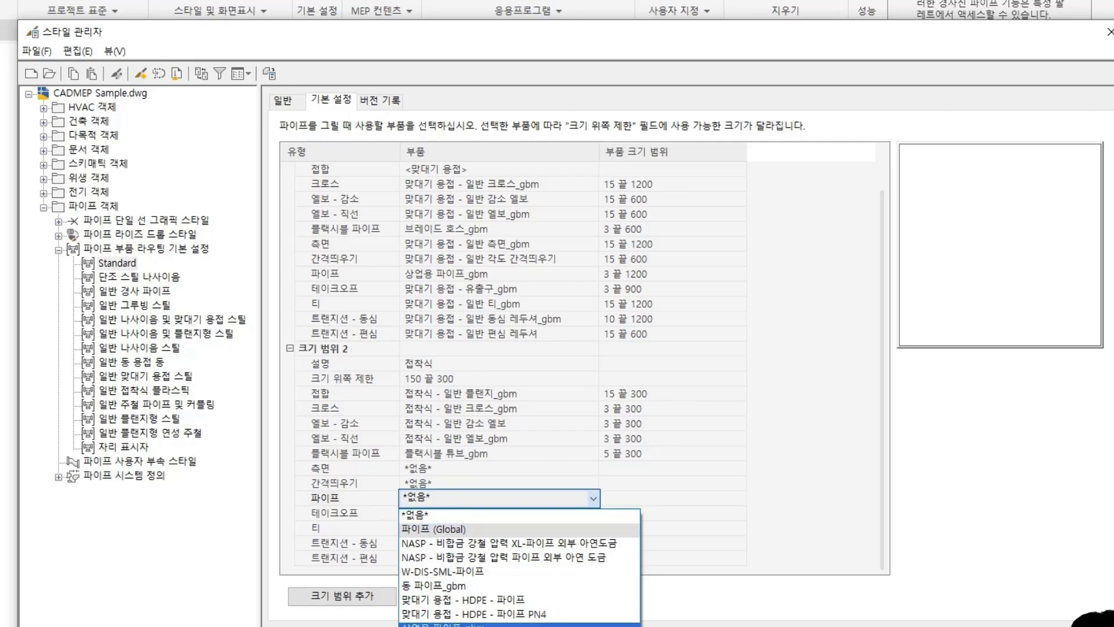
click(539, 623)
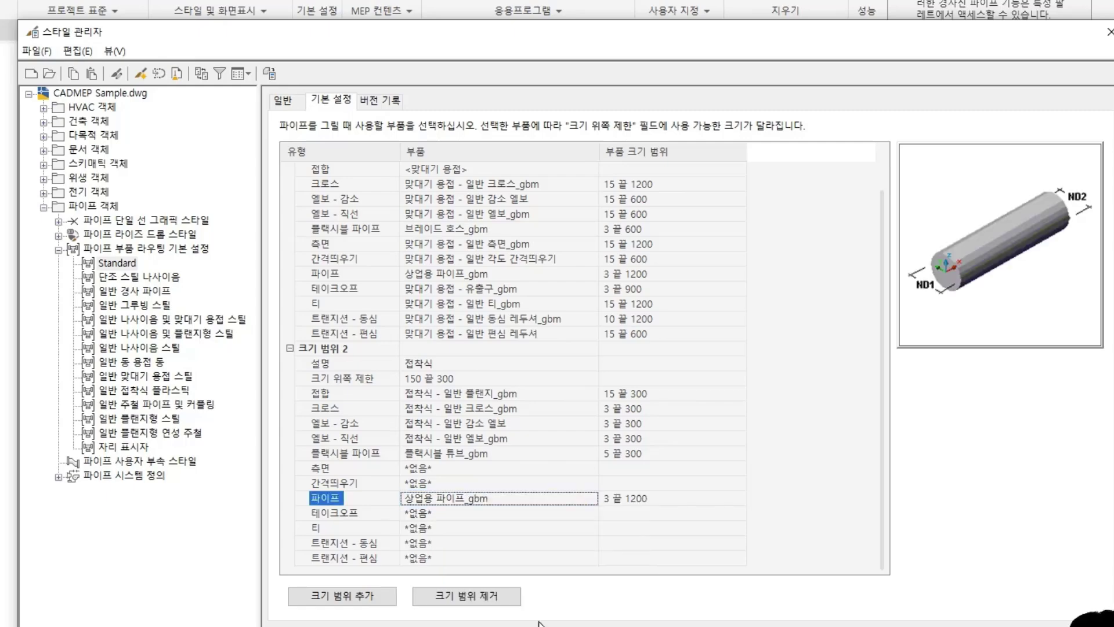
Assign 맞대기 용접 - 유출구_gbm as the takeoff of size range 2, rejecting the placeholder takeoff 자리 표시자 - 테이크오프_gbm.
click(593, 512)
click(593, 511)
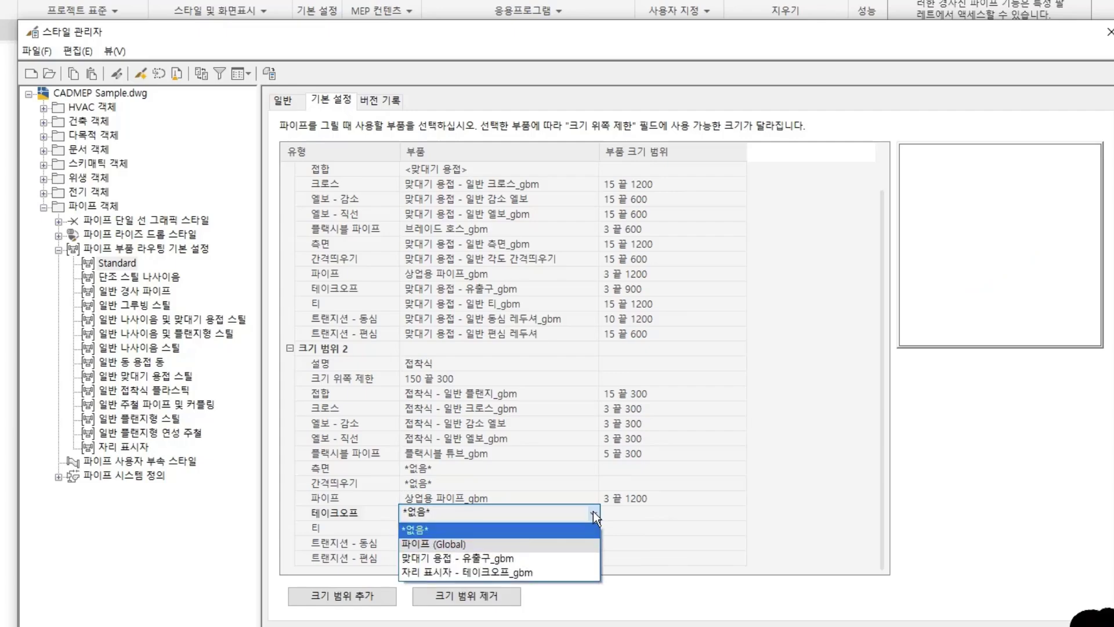
click(522, 574)
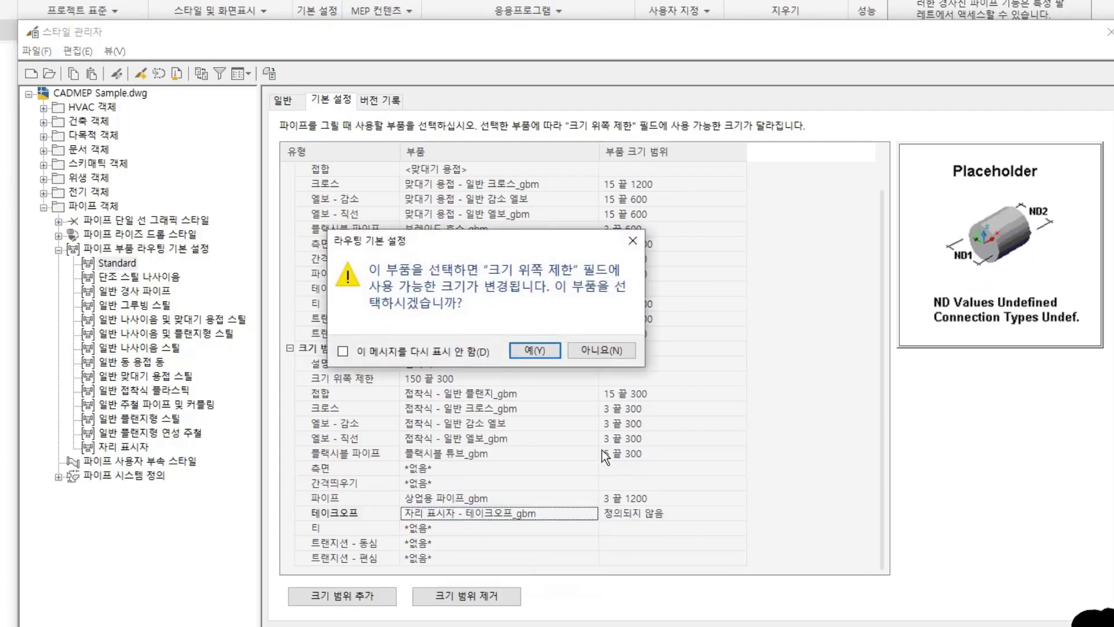
click(619, 354)
click(594, 517)
click(593, 514)
click(506, 558)
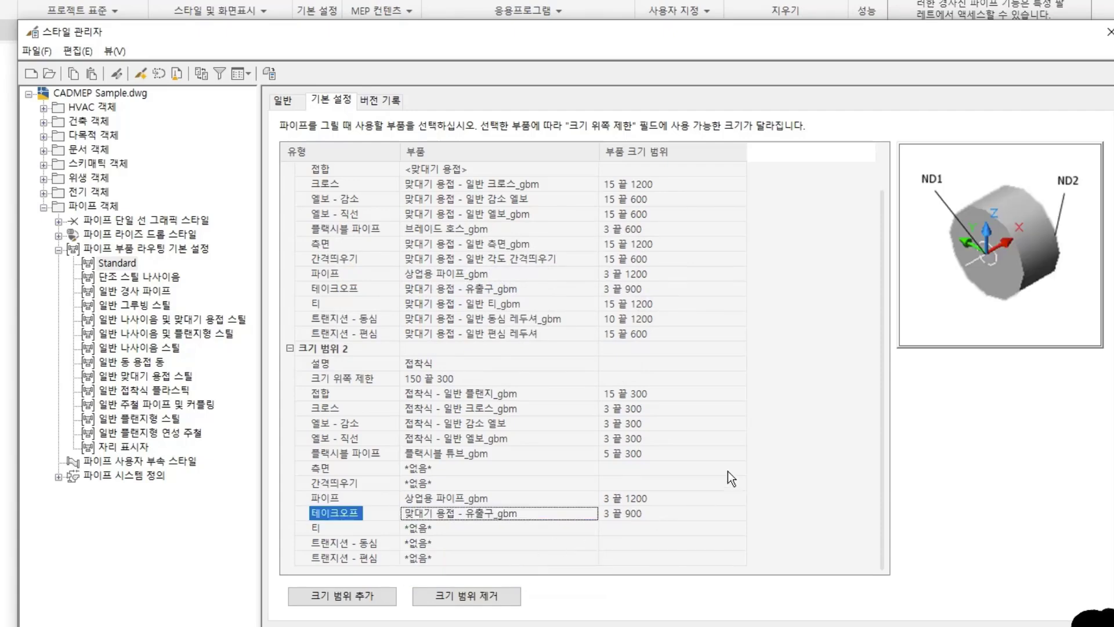
Assign 접착식 - 일반 티_gbm as the tee of size range 2.
click(593, 529)
click(593, 529)
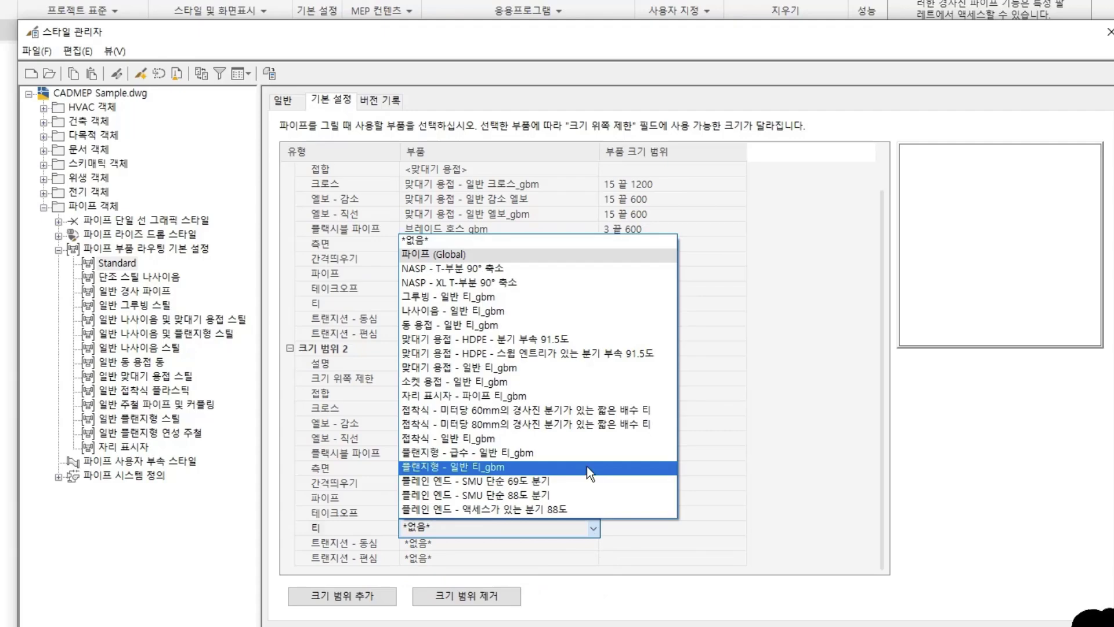
click(581, 446)
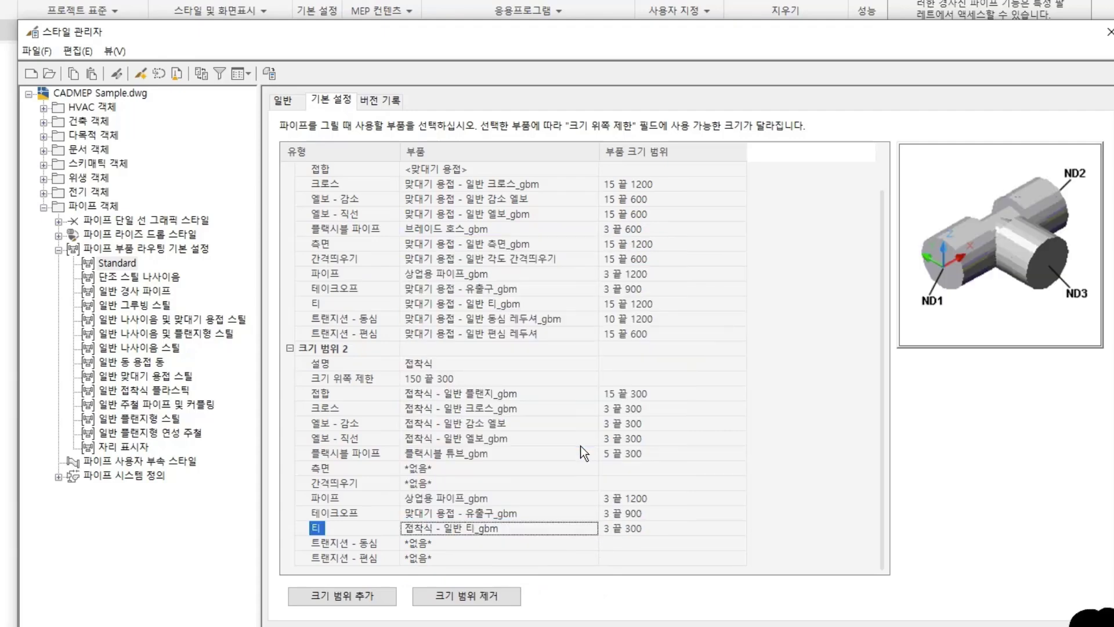
Try 접착식 - 일반 동심 레듀셔_gbm as the concentric transition and 접착식 - 일반 편심 레듀셔 as the eccentric transition of size range 2.
click(597, 544)
click(591, 545)
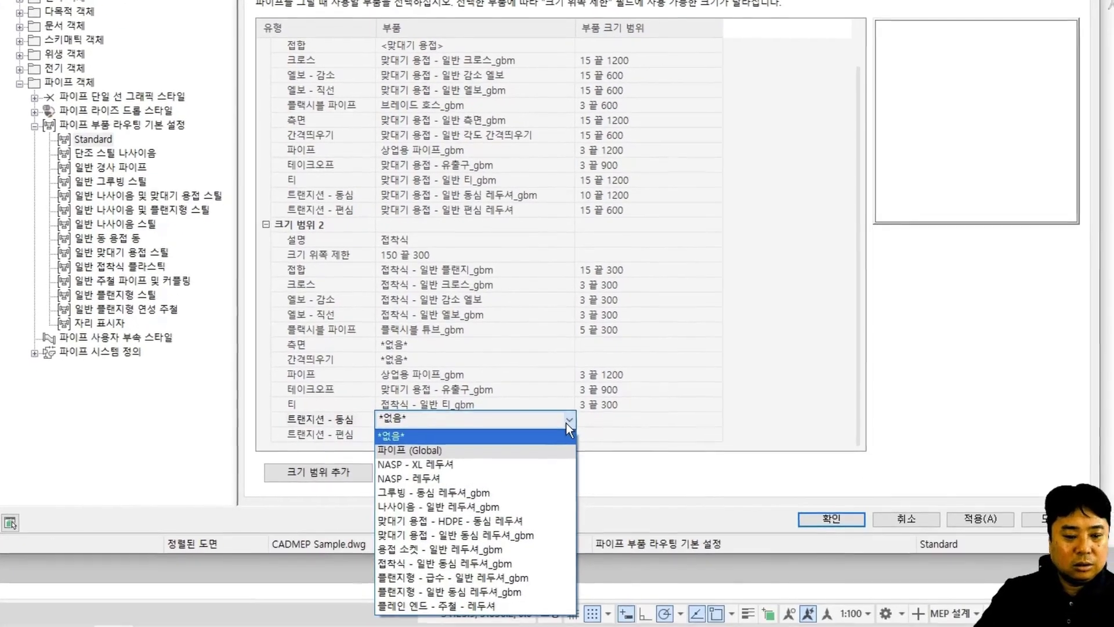
click(499, 565)
click(510, 226)
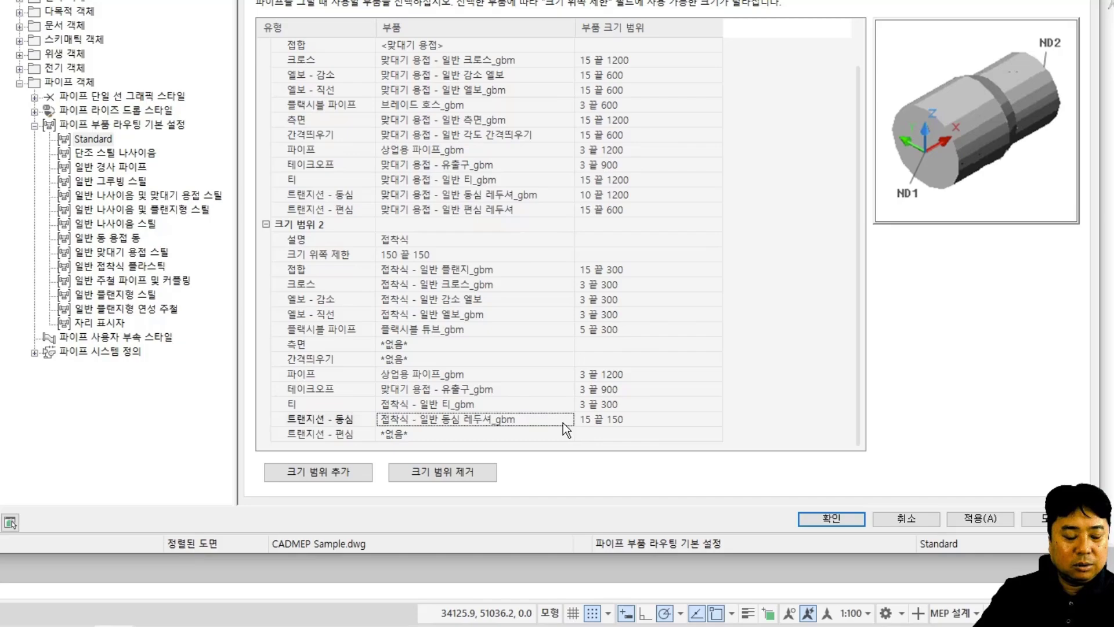
click(563, 422)
click(563, 422)
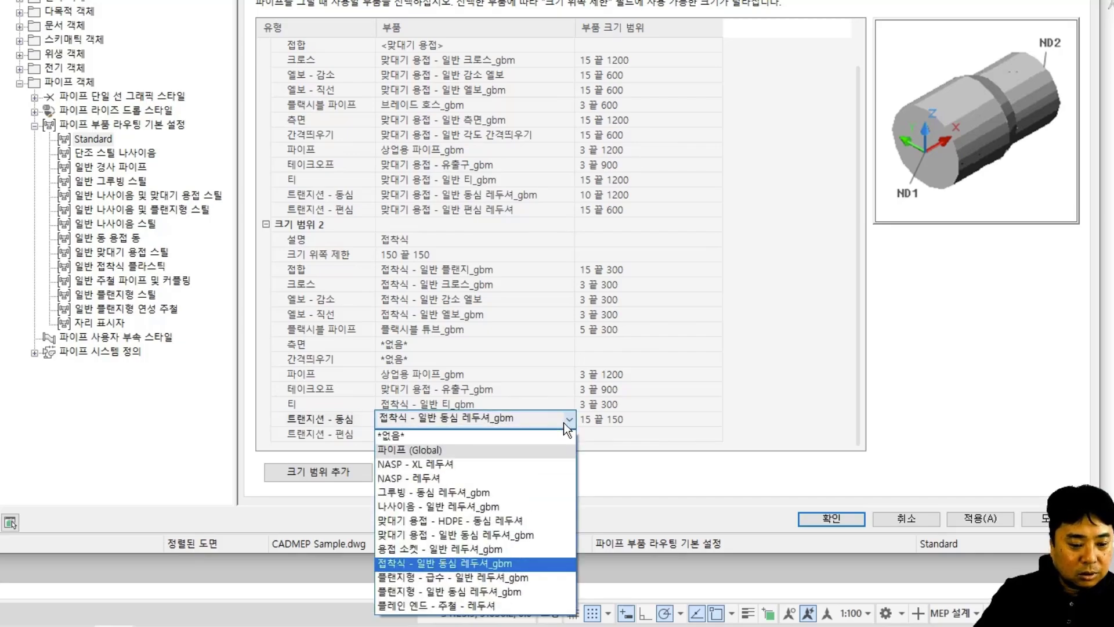
click(563, 422)
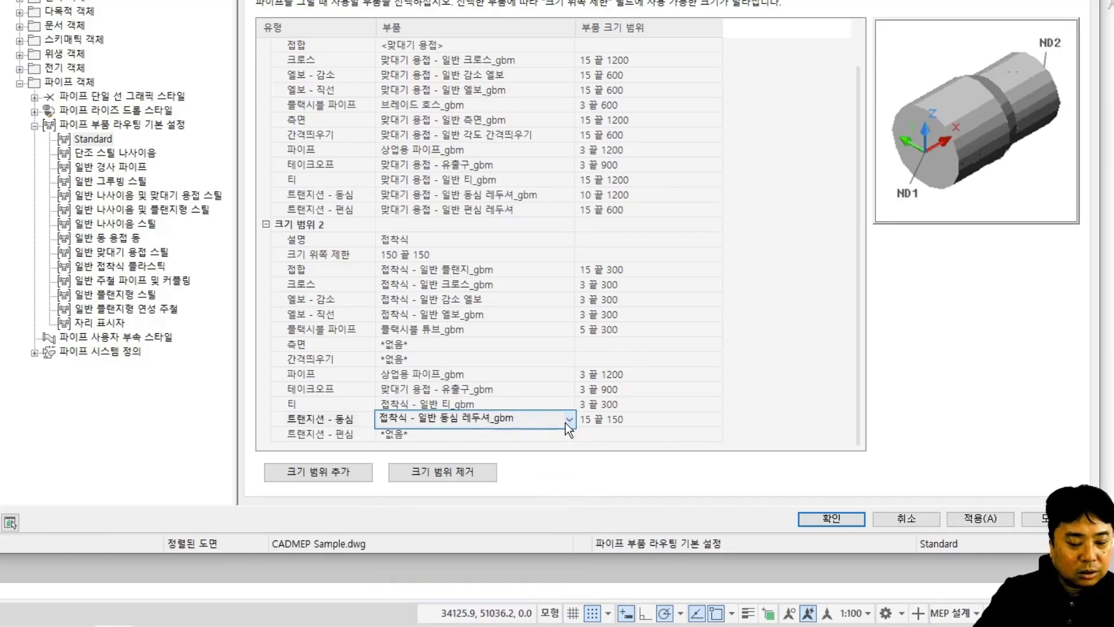
click(566, 433)
click(565, 437)
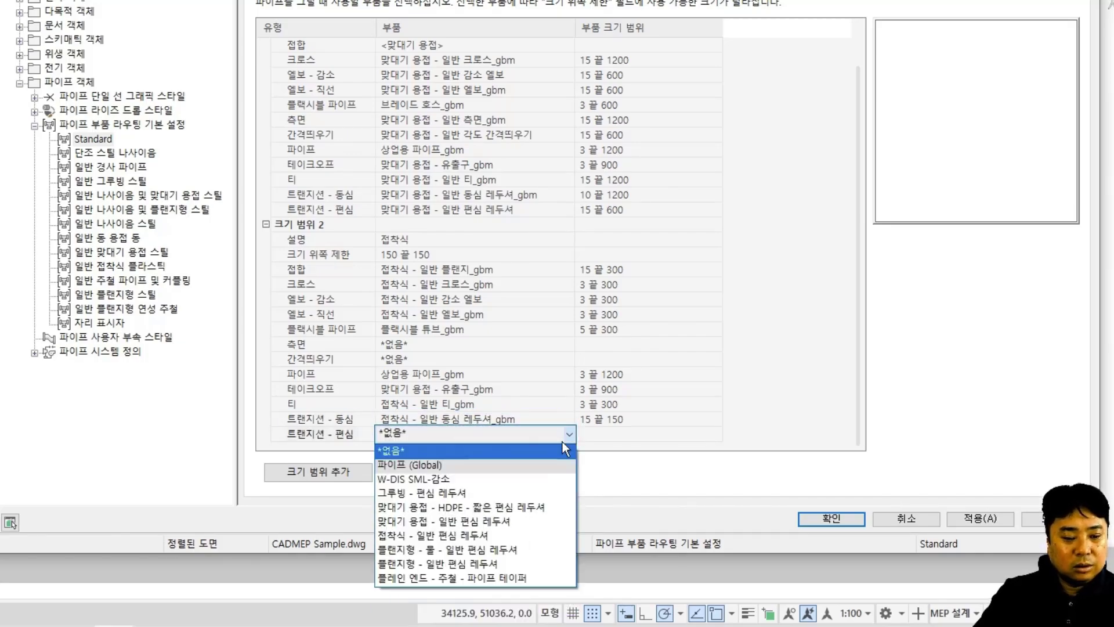
click(495, 536)
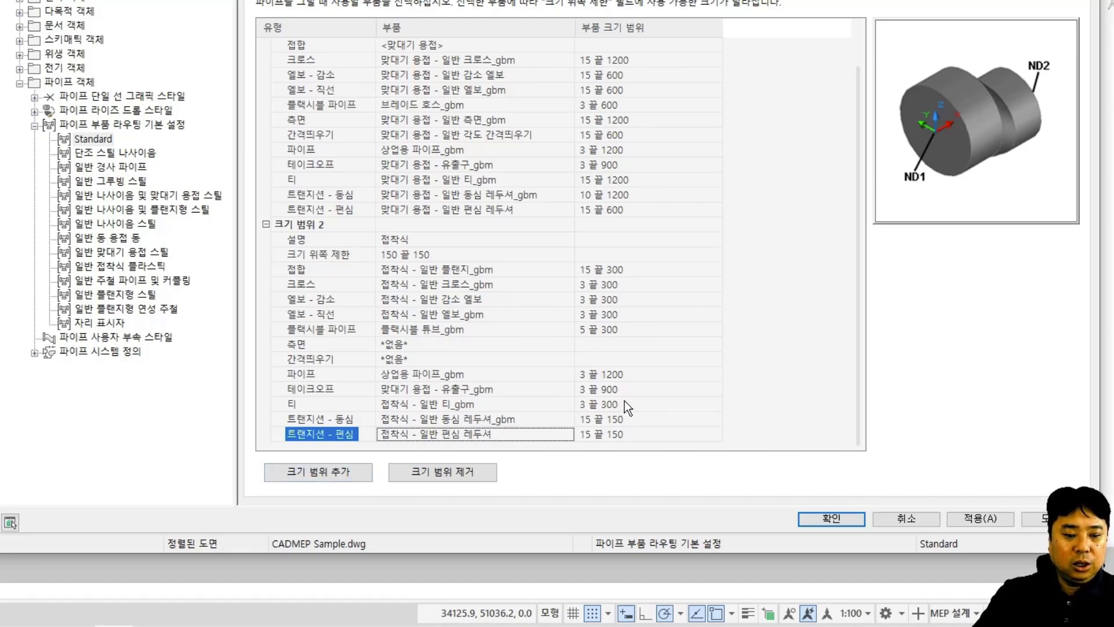
Reset both the concentric and eccentric transitions of size range 2 to *없음*.
scroll(573, 314, up, 1)
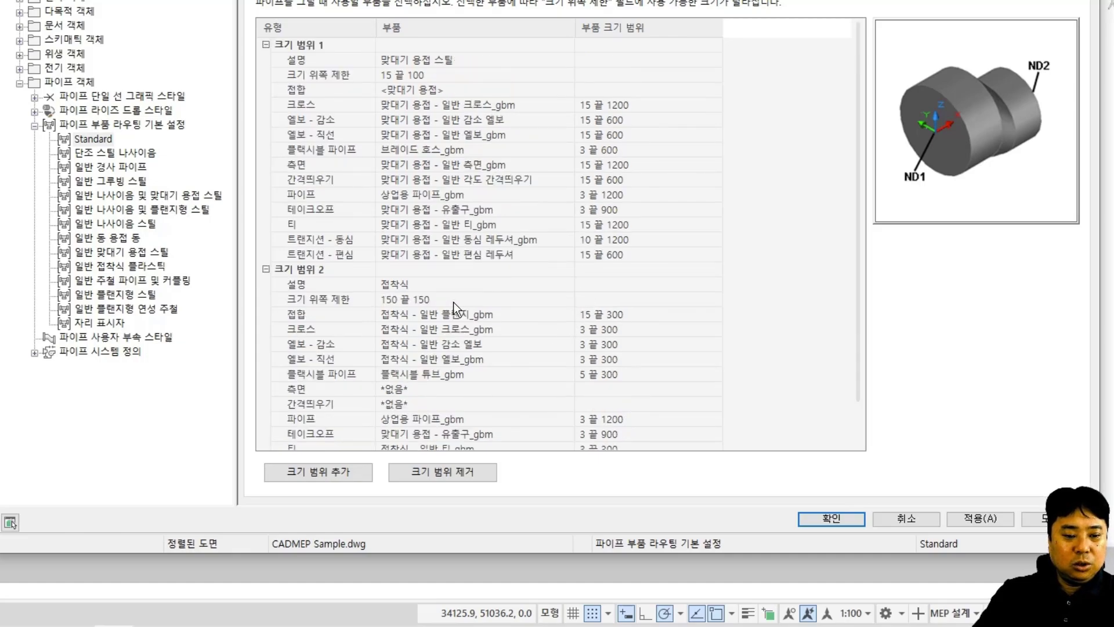
scroll(634, 326, down, 1)
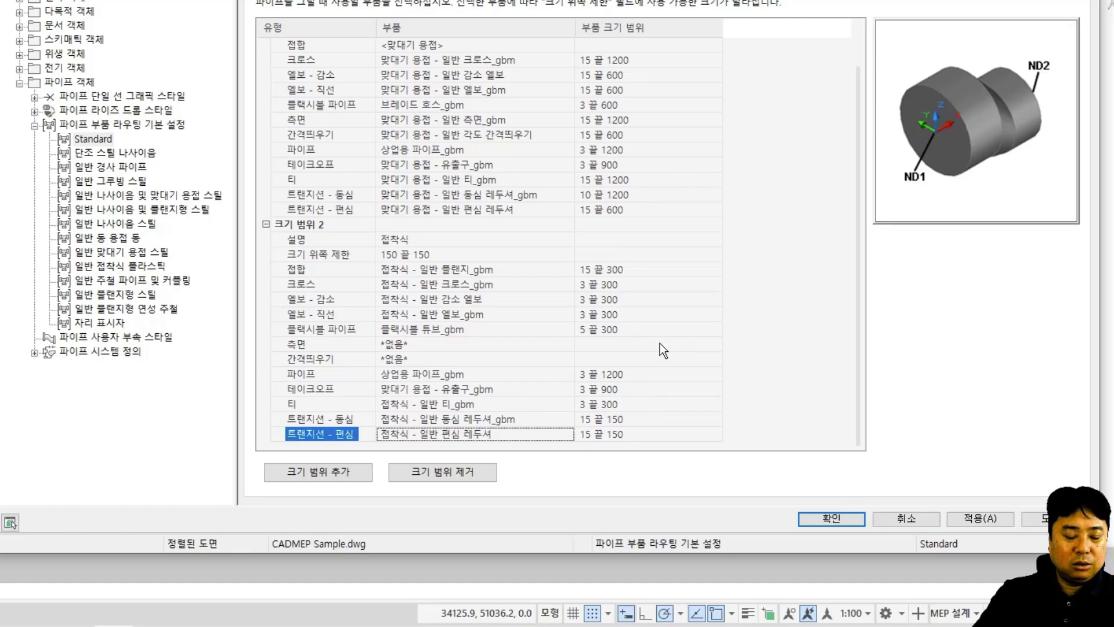
click(567, 420)
click(569, 420)
click(480, 436)
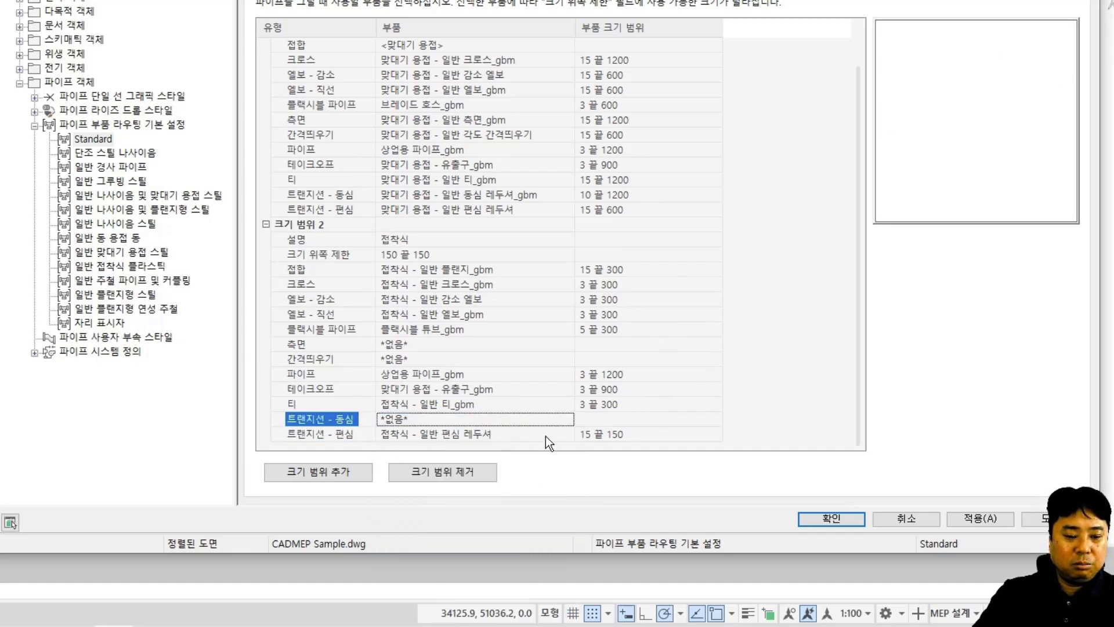
click(566, 434)
click(567, 433)
click(472, 443)
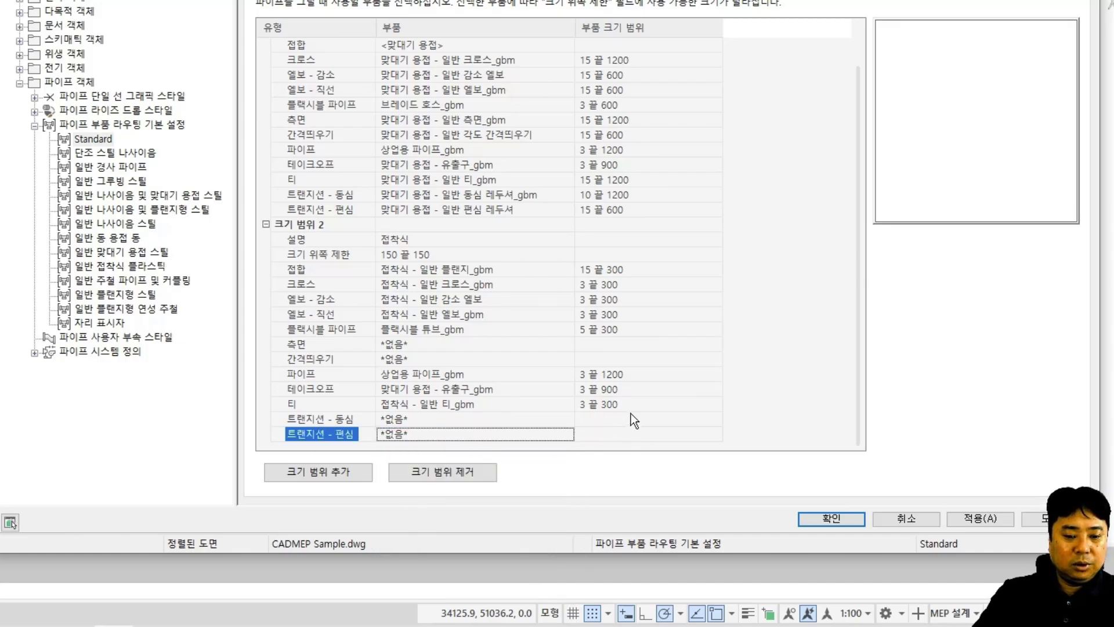
Set the upper size limit of size range 2 to 300 and review both size ranges.
click(565, 250)
click(568, 256)
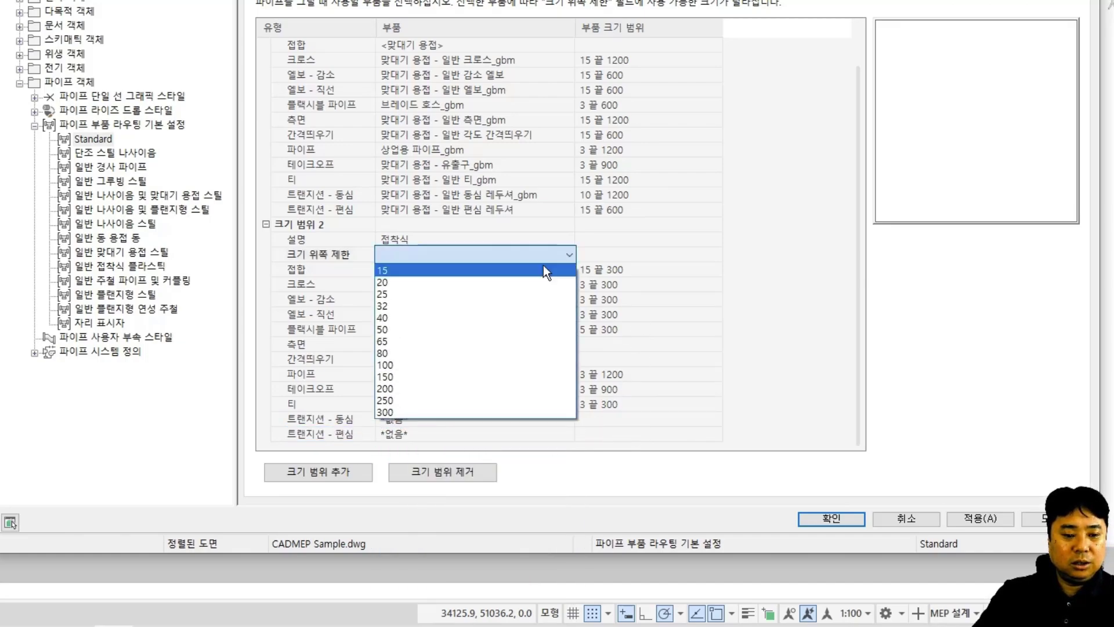
click(410, 412)
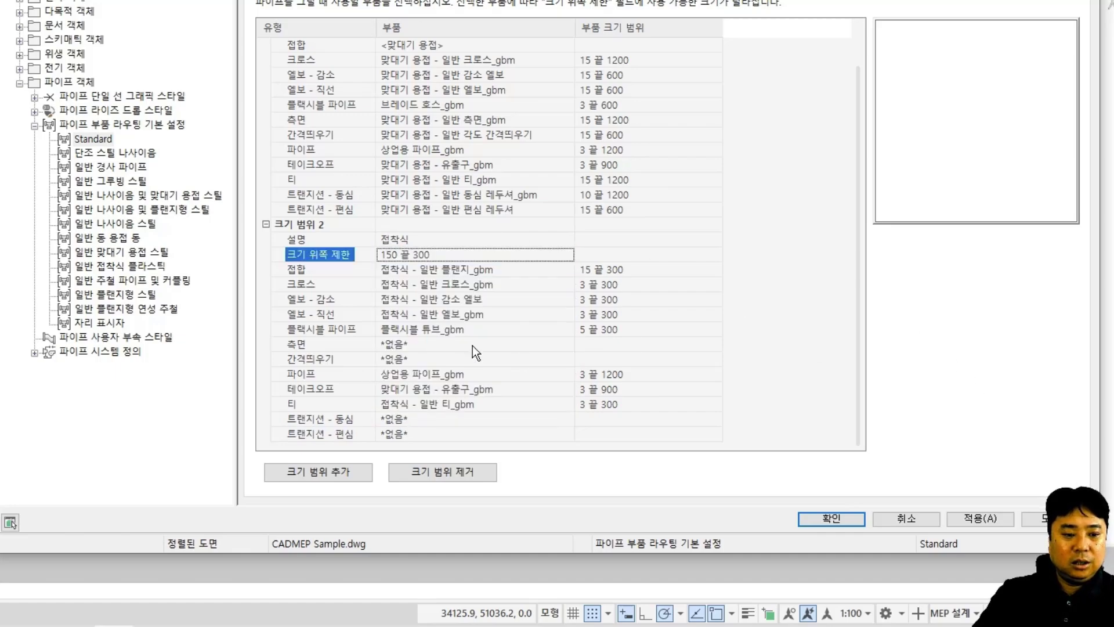
scroll(657, 326, up, 1)
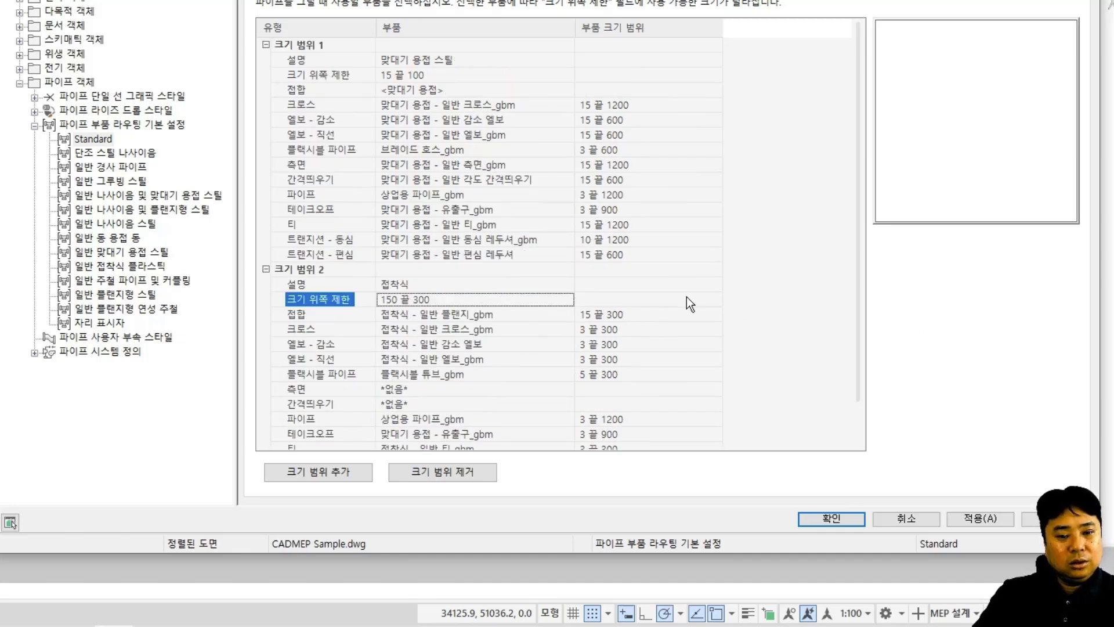
scroll(629, 225, down, 1)
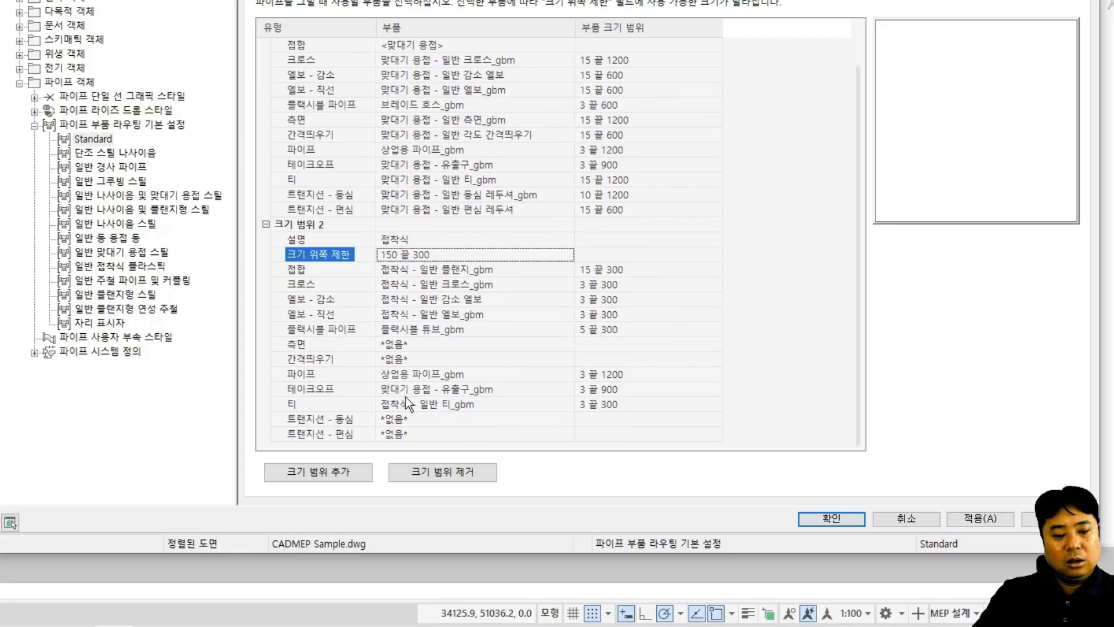
scroll(525, 139, up, 1)
scroll(499, 187, down, 1)
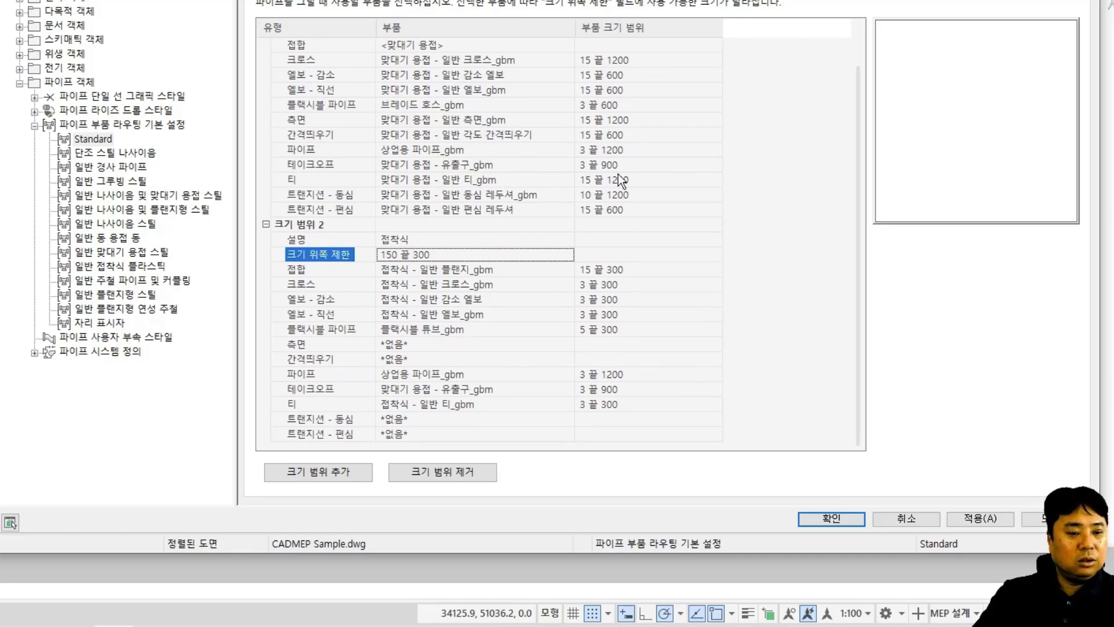
Open the 냉각수 definition among the pipe system definitions (파이프 시스템 정의).
click(34, 125)
click(100, 155)
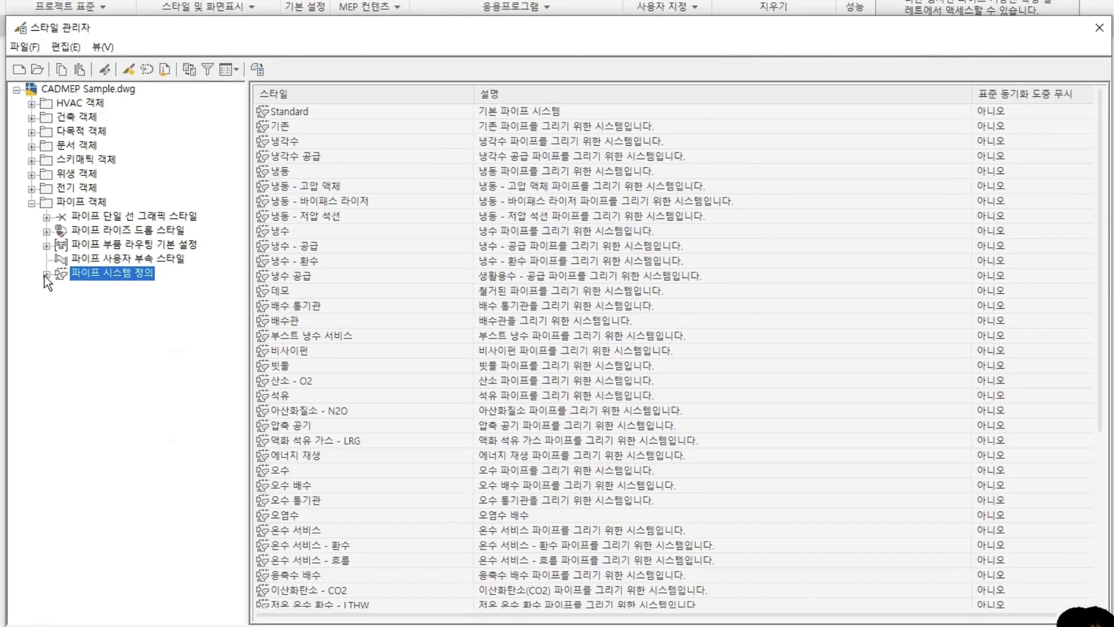
click(35, 155)
scroll(144, 269, up, 3)
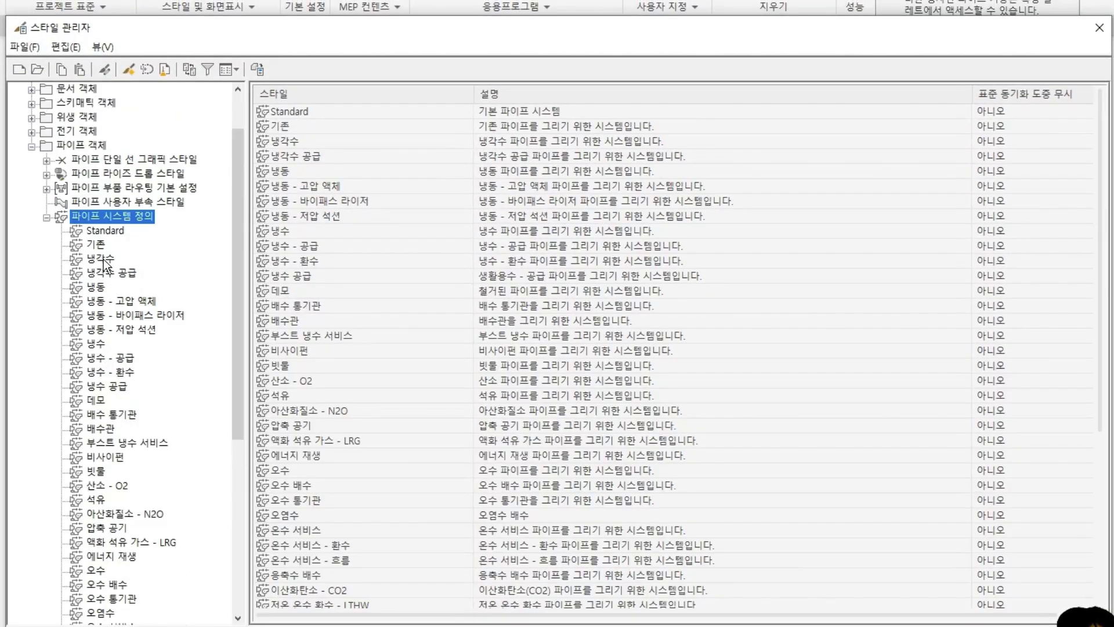
click(97, 244)
click(108, 259)
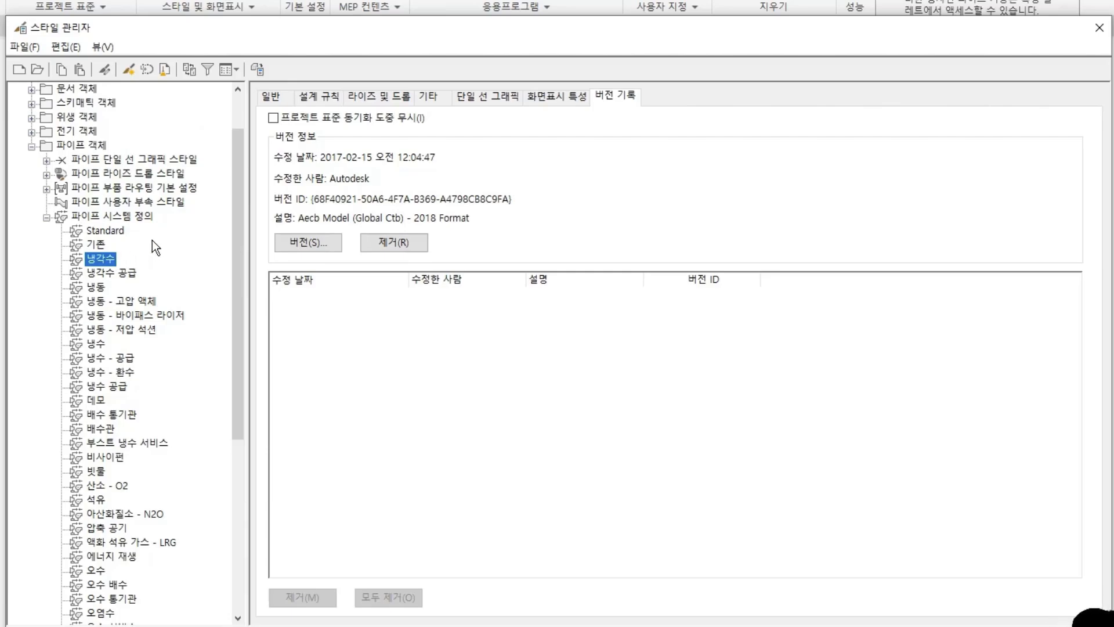
Look through the full list of available pipe system definitions.
scroll(174, 300, down, 7)
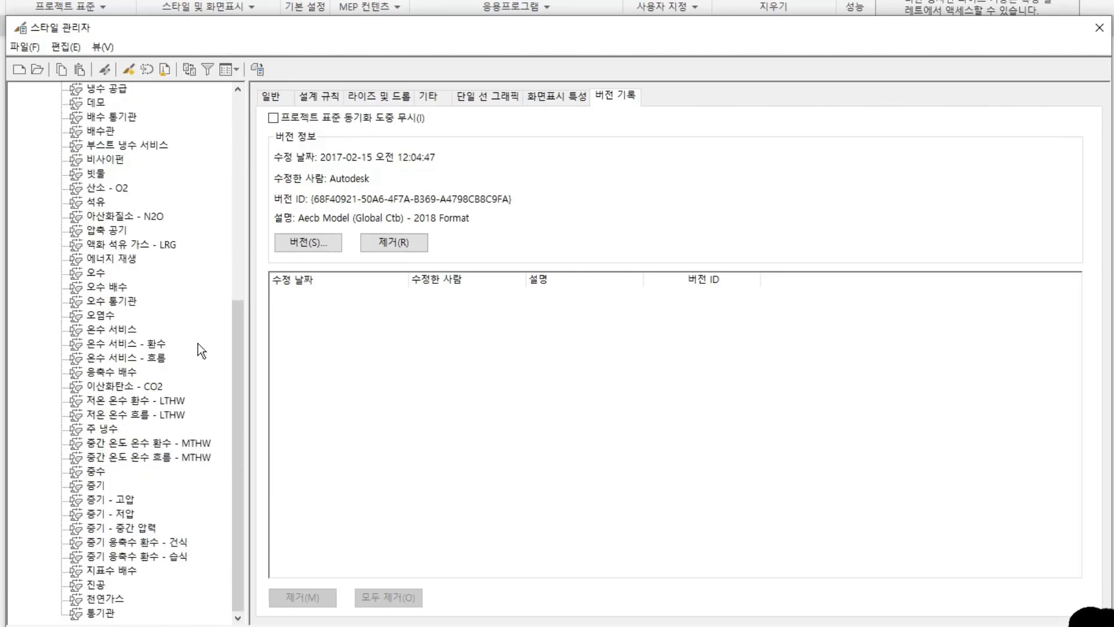
scroll(209, 458, up, 5)
scroll(206, 451, up, 3)
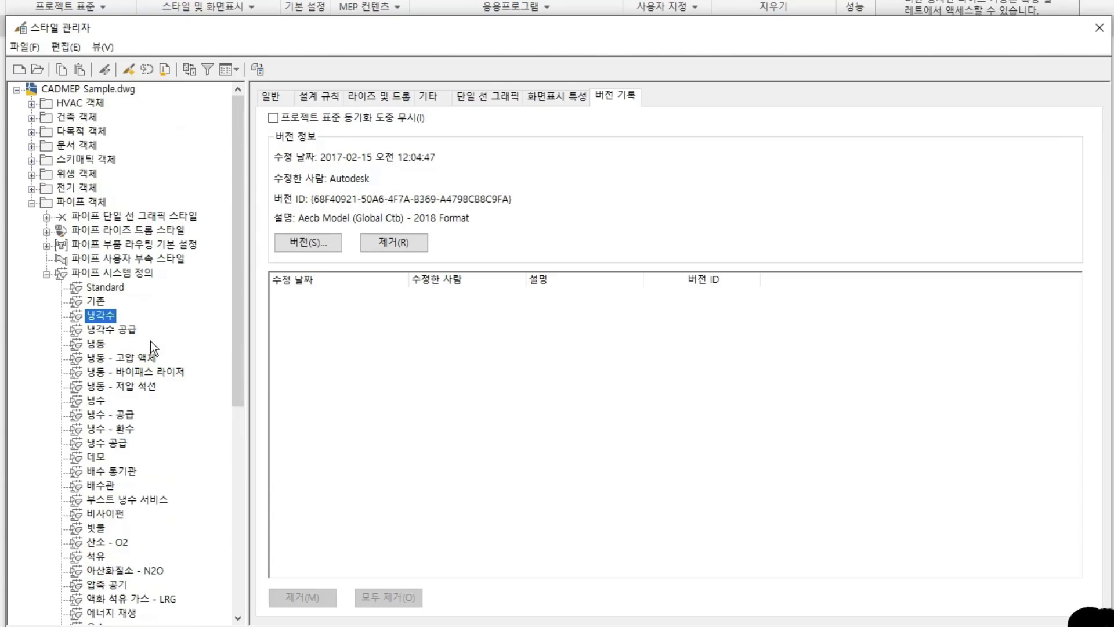
scroll(172, 366, down, 8)
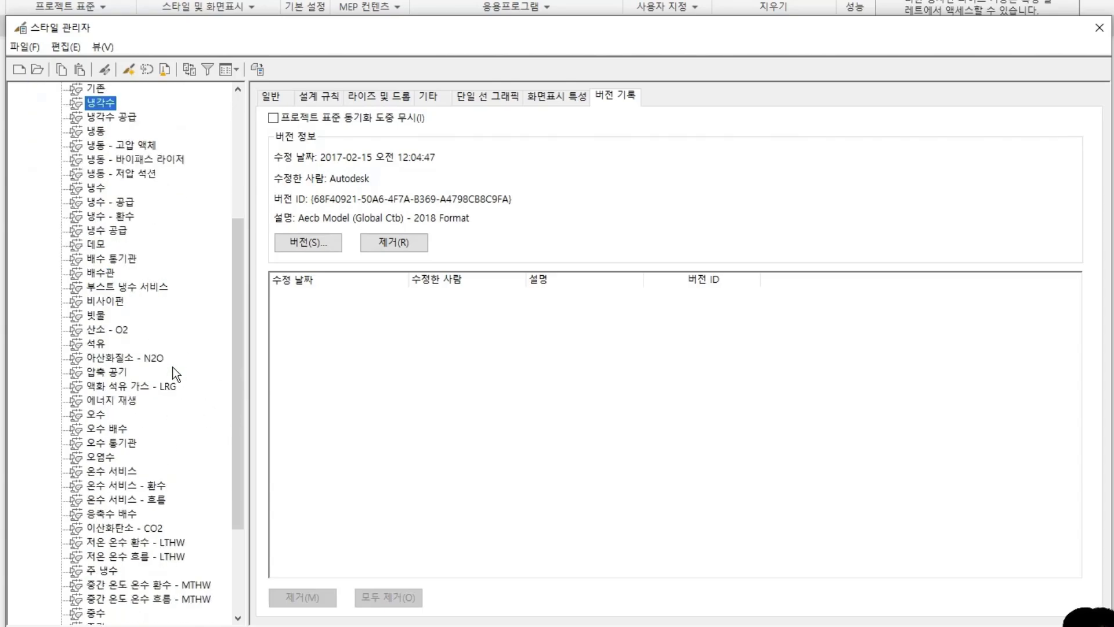
scroll(172, 369, up, 6)
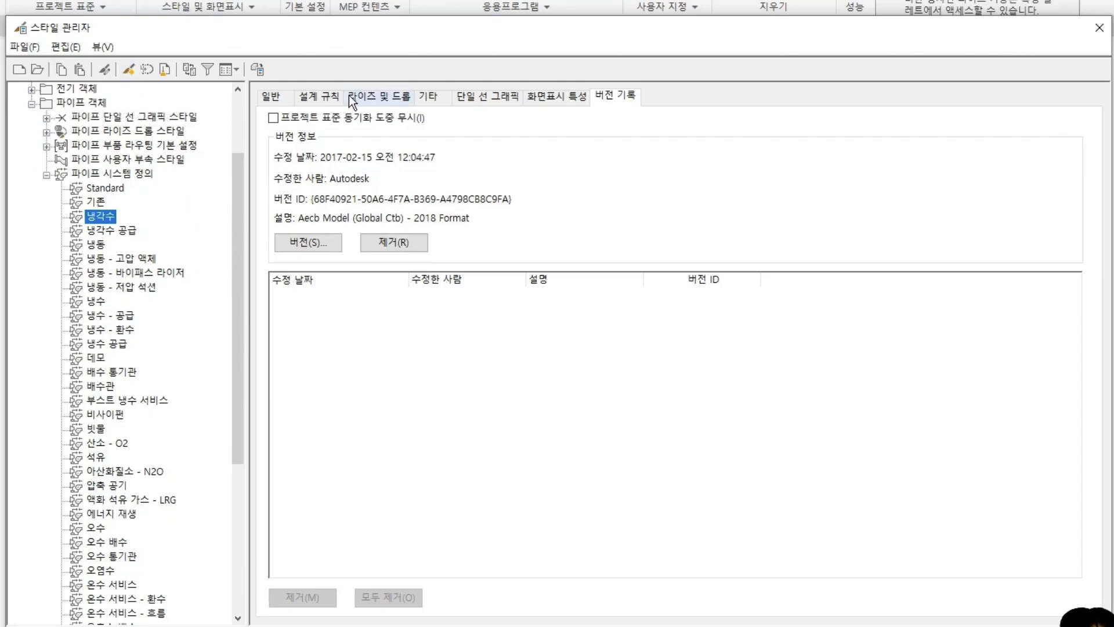
Examine the design rules of the 냉각수 system, including its system group and layer key choices.
click(321, 96)
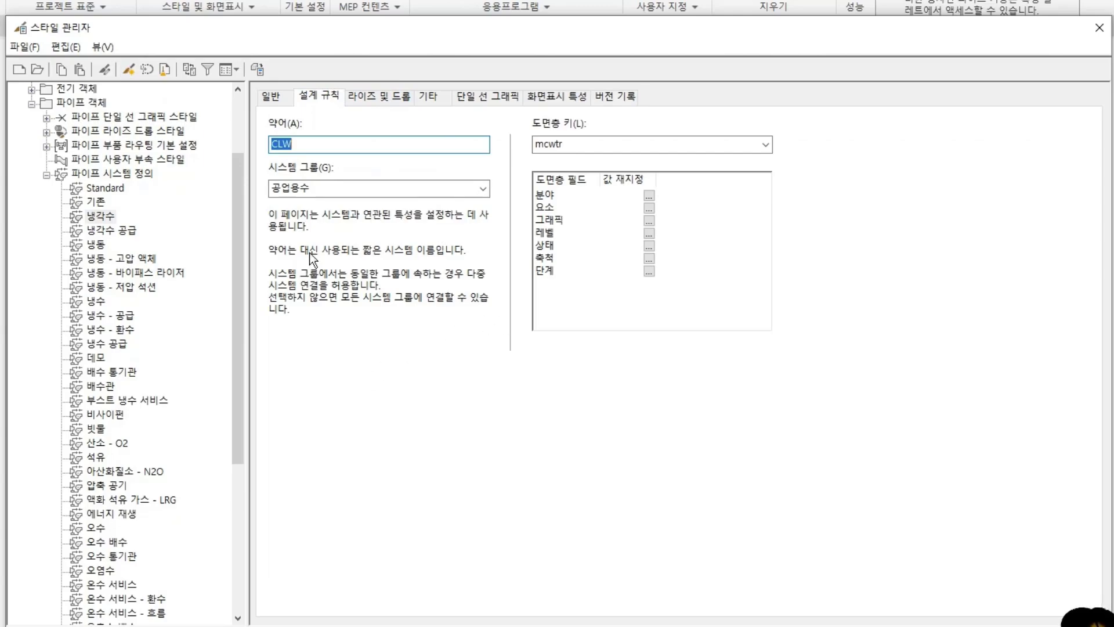
click(355, 188)
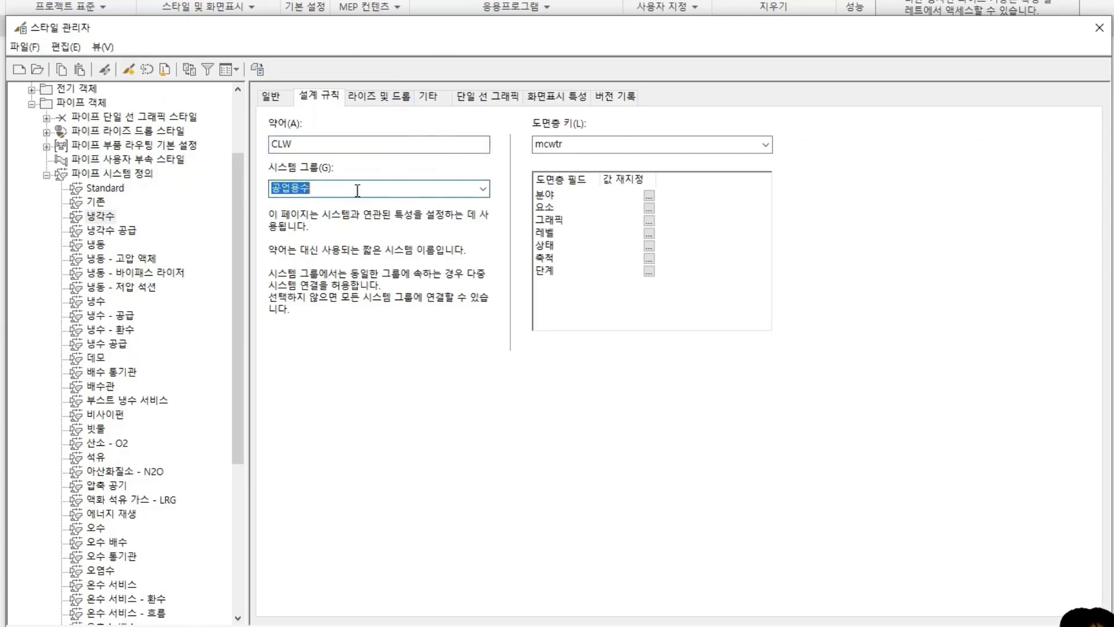
click(483, 190)
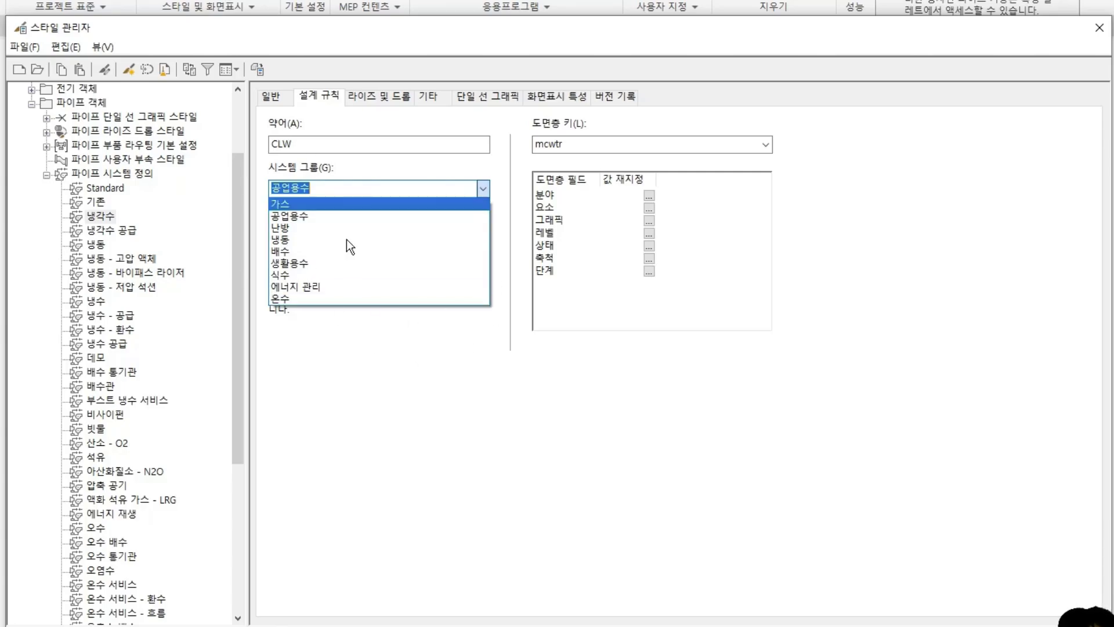
click(865, 270)
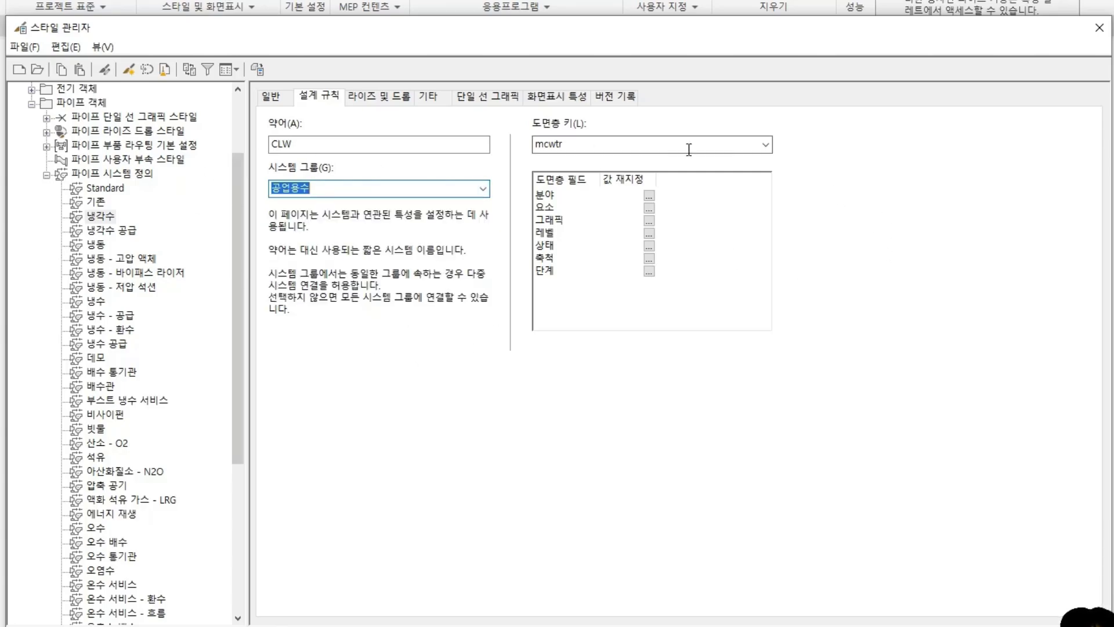
click(765, 145)
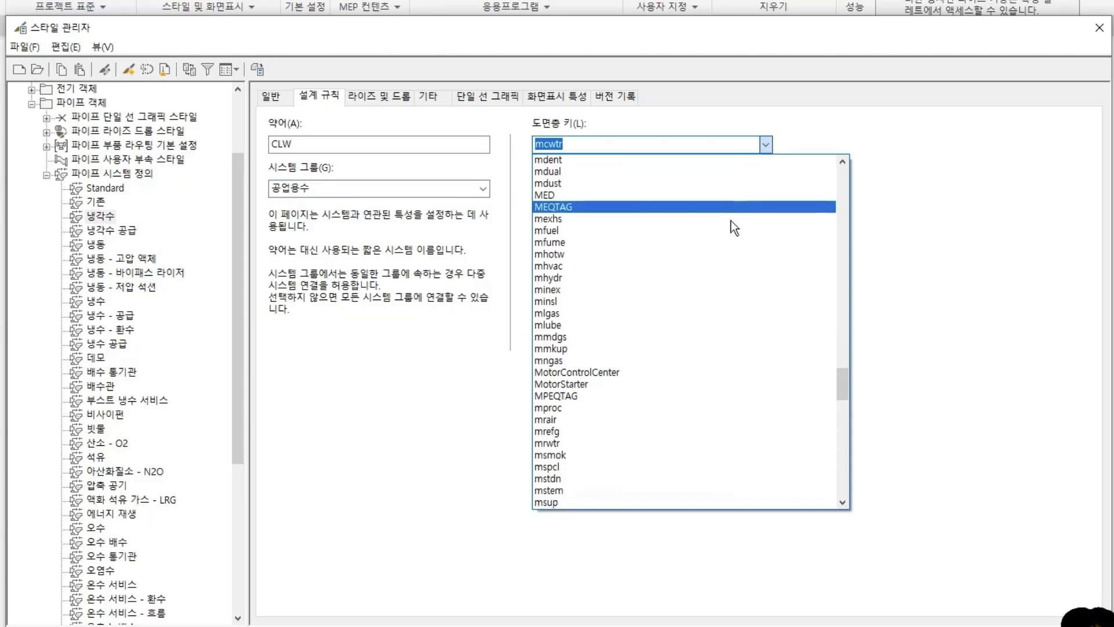
scroll(681, 273, up, 2)
scroll(694, 183, up, 3)
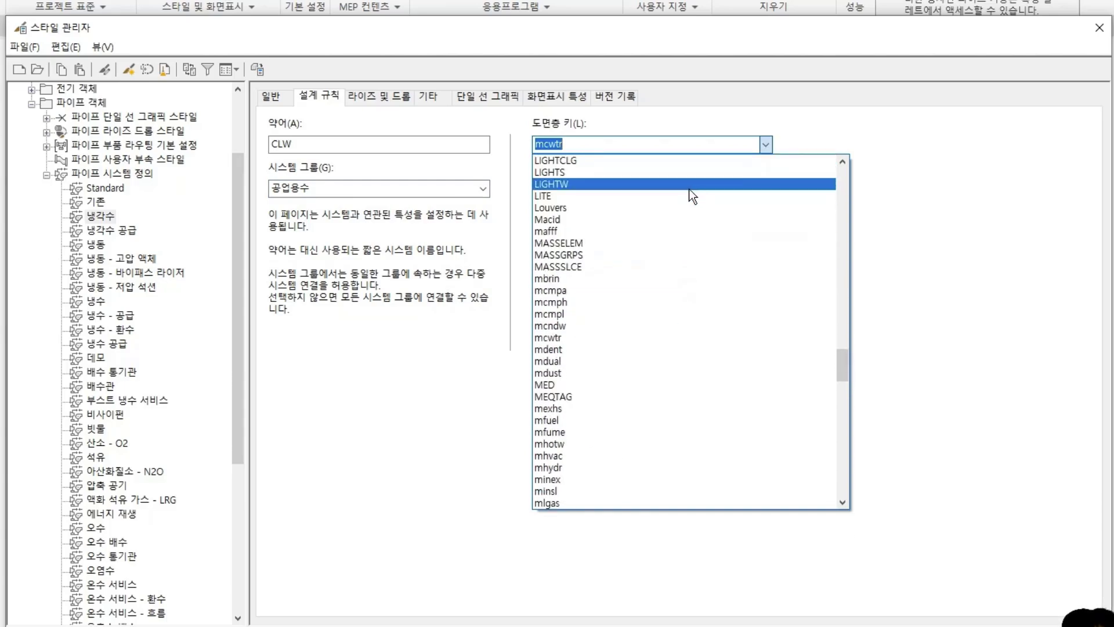
click(911, 209)
Review the rise and drop, other, single-line graphics, display properties and version history settings of 냉각수, ending back at its design rules.
click(381, 97)
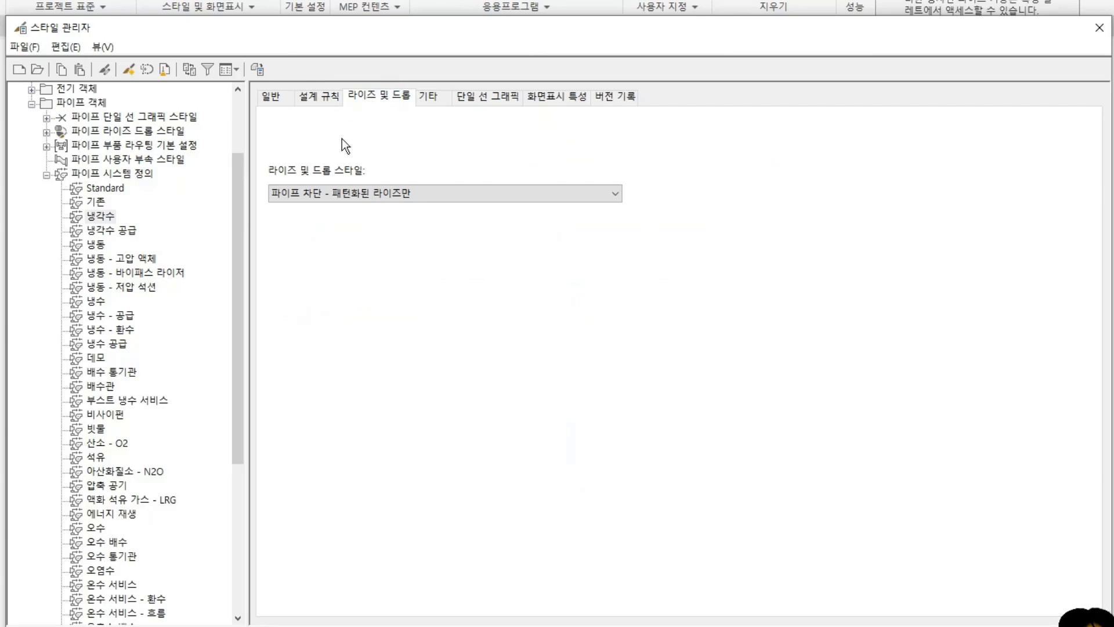
click(444, 93)
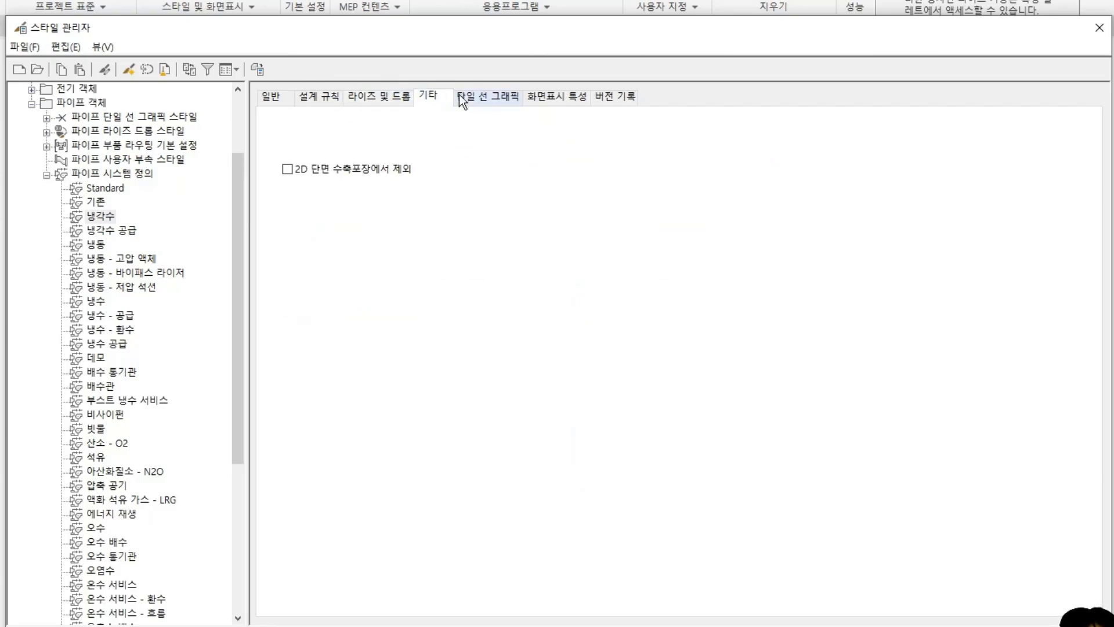
click(477, 97)
click(534, 97)
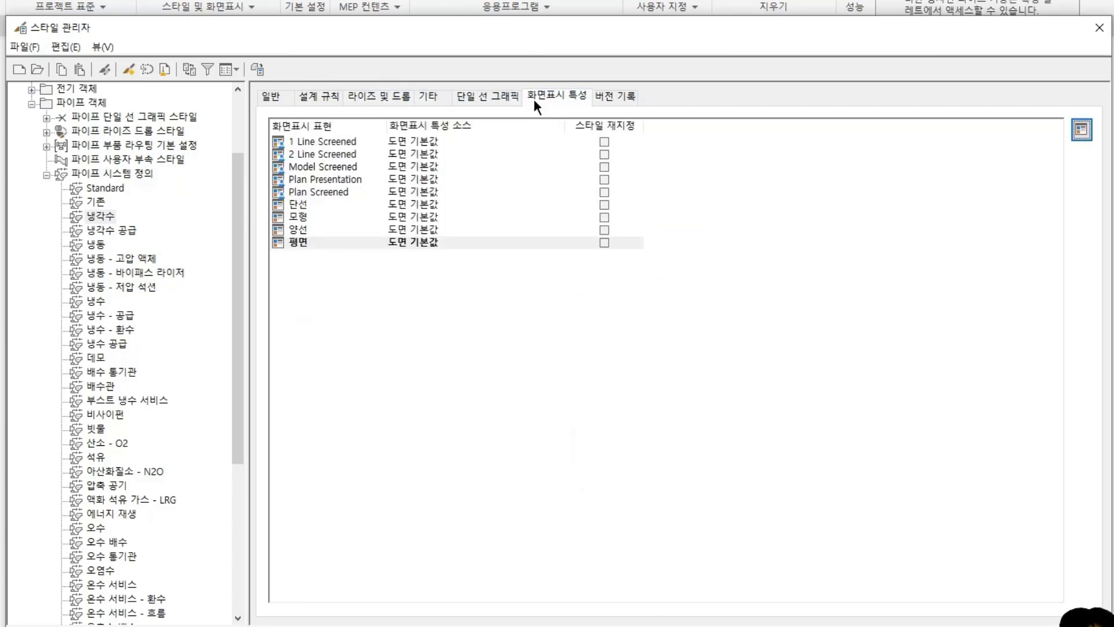
click(630, 109)
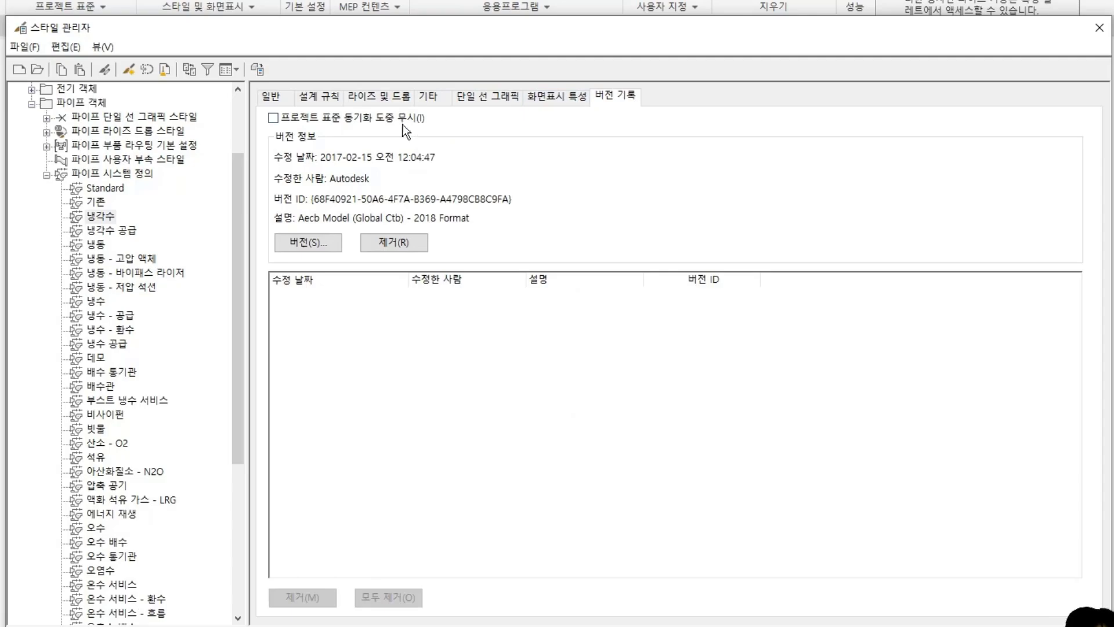
click(319, 98)
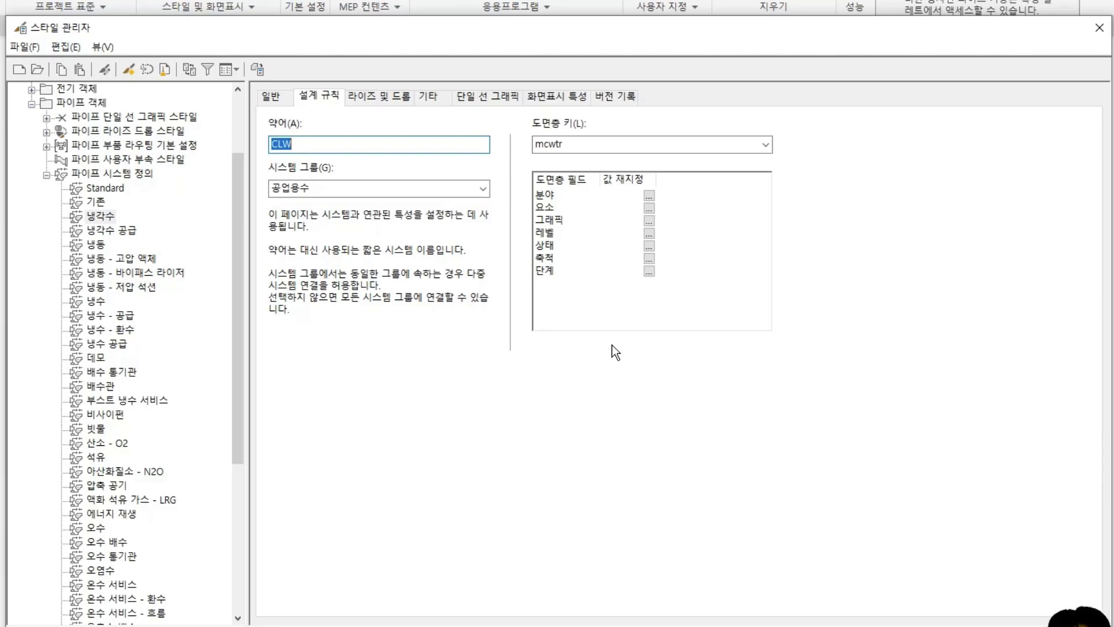
Close the pipe objects and show the list of plumbing line styles (관 스타일) under 위생 객체.
click(47, 174)
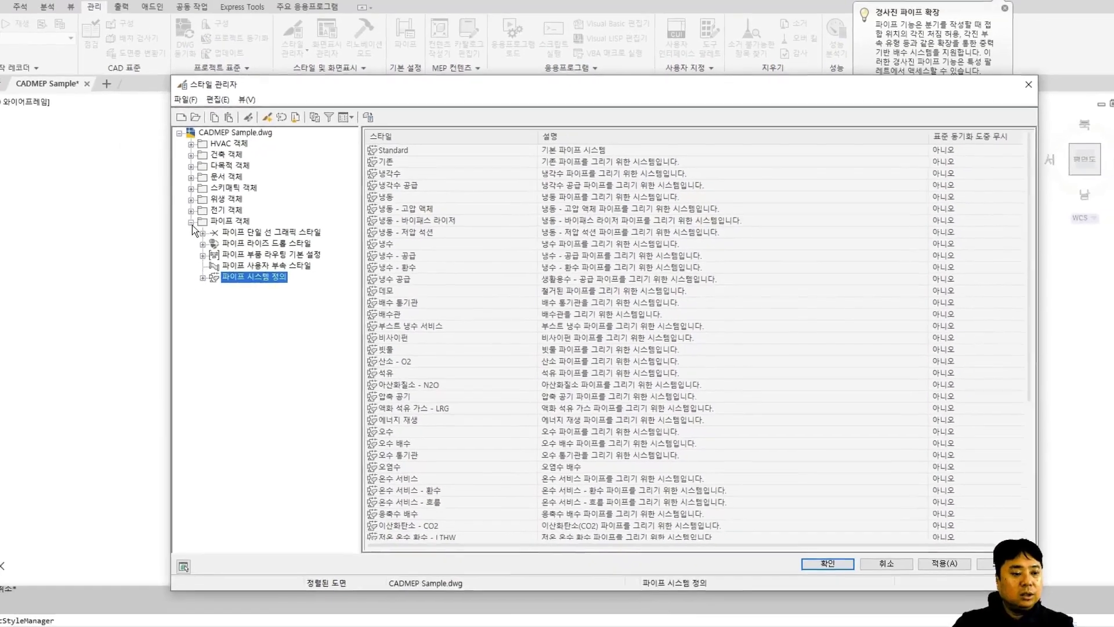
click(191, 222)
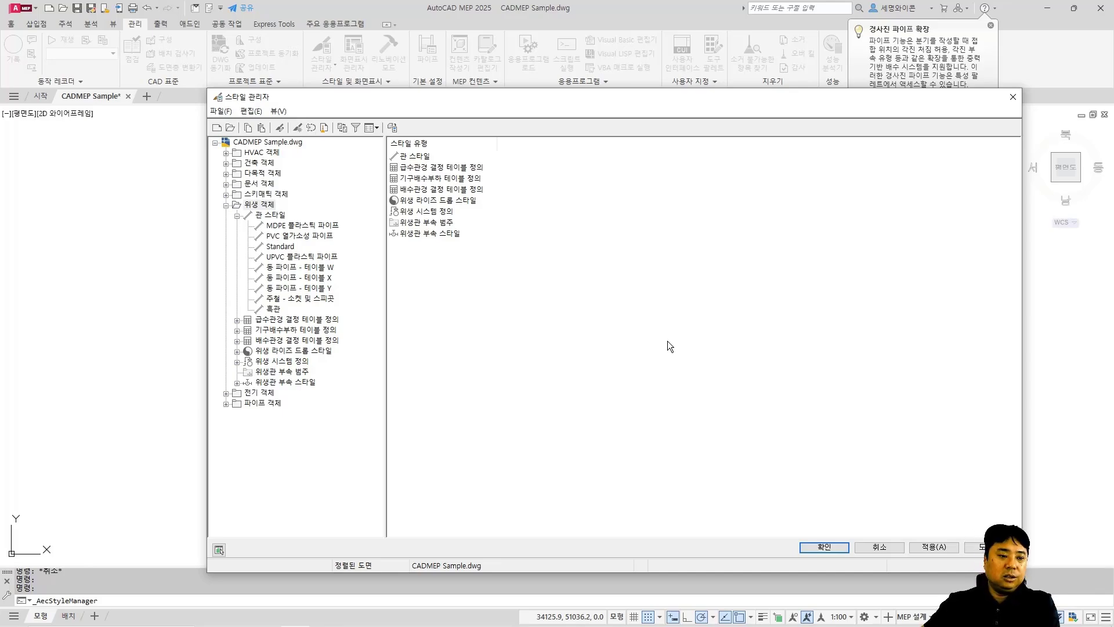
click(271, 215)
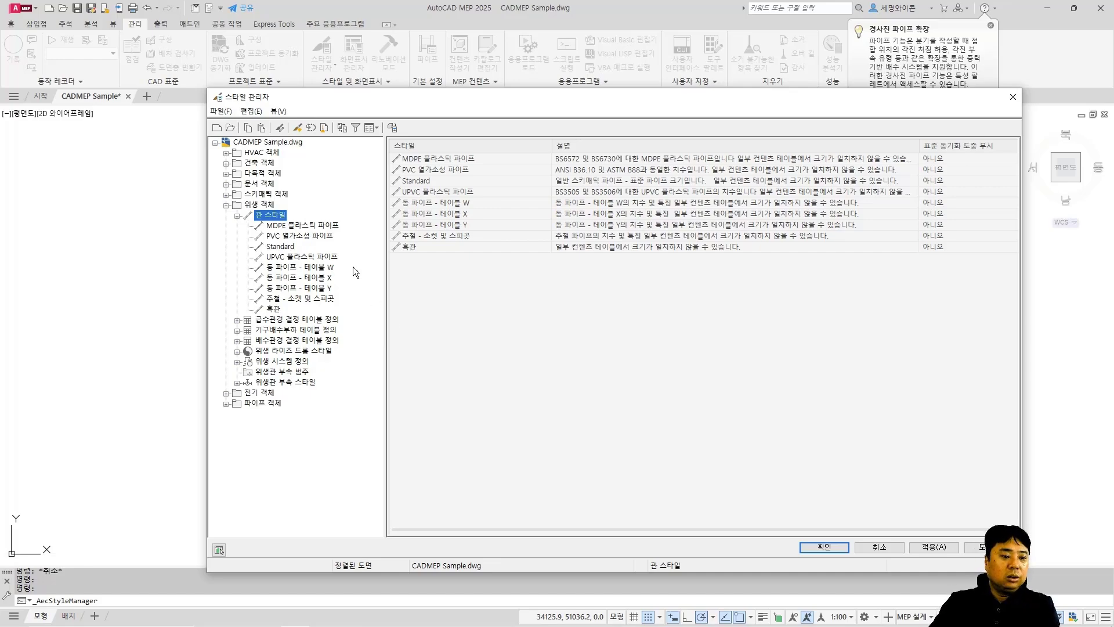
Examine the standard sizes, annotation, display properties and version history of the MDPE 플라스틱 파이프 style.
click(319, 226)
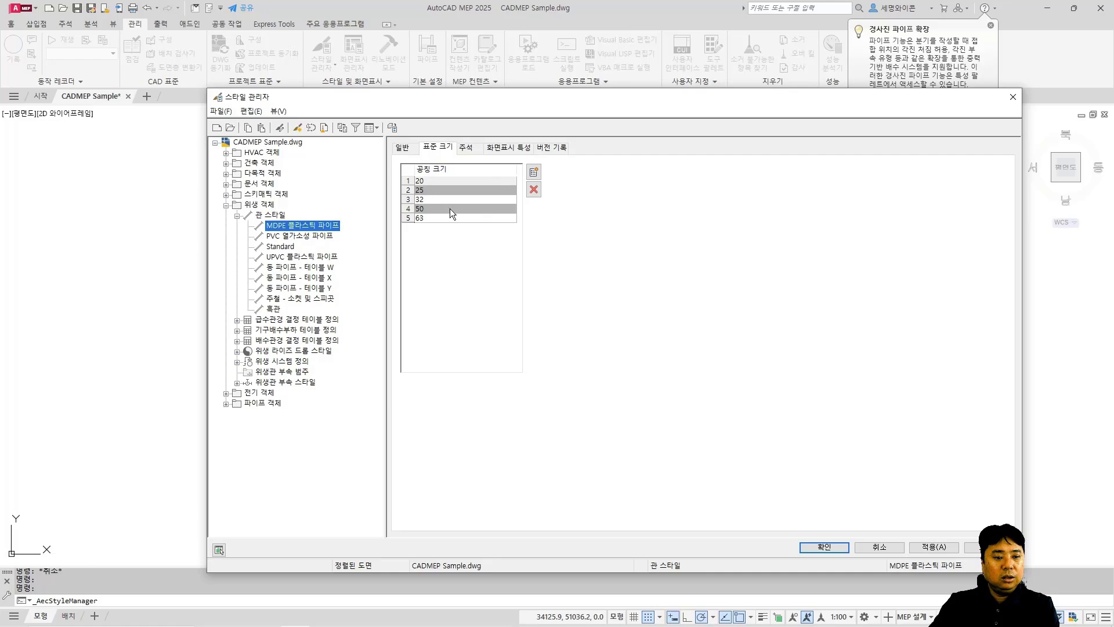
click(468, 147)
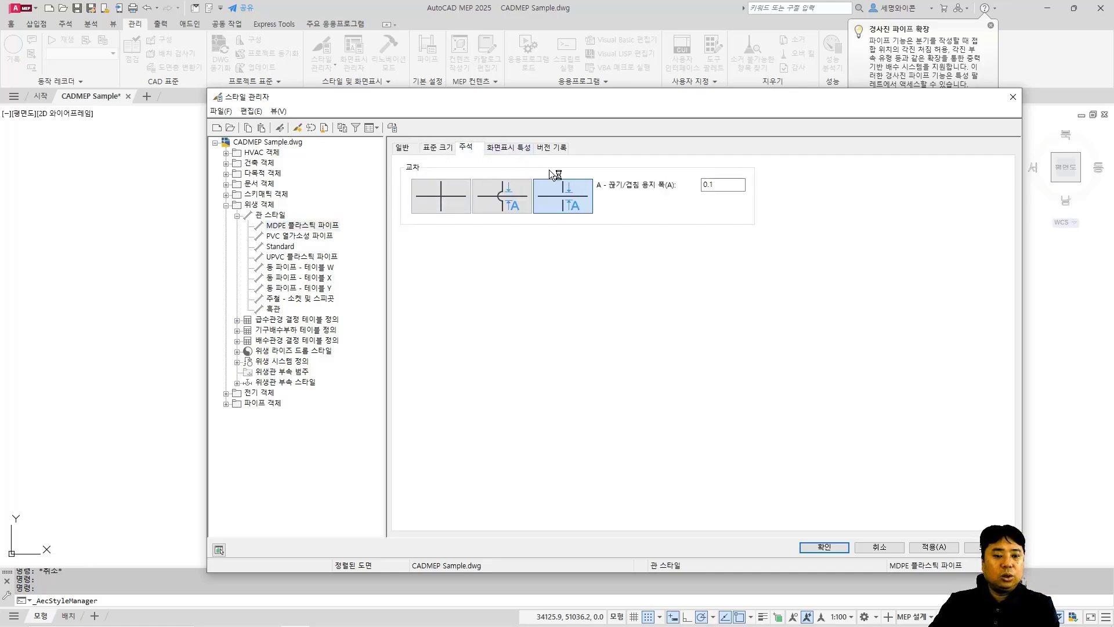
click(510, 148)
click(554, 150)
click(528, 150)
click(479, 147)
click(446, 148)
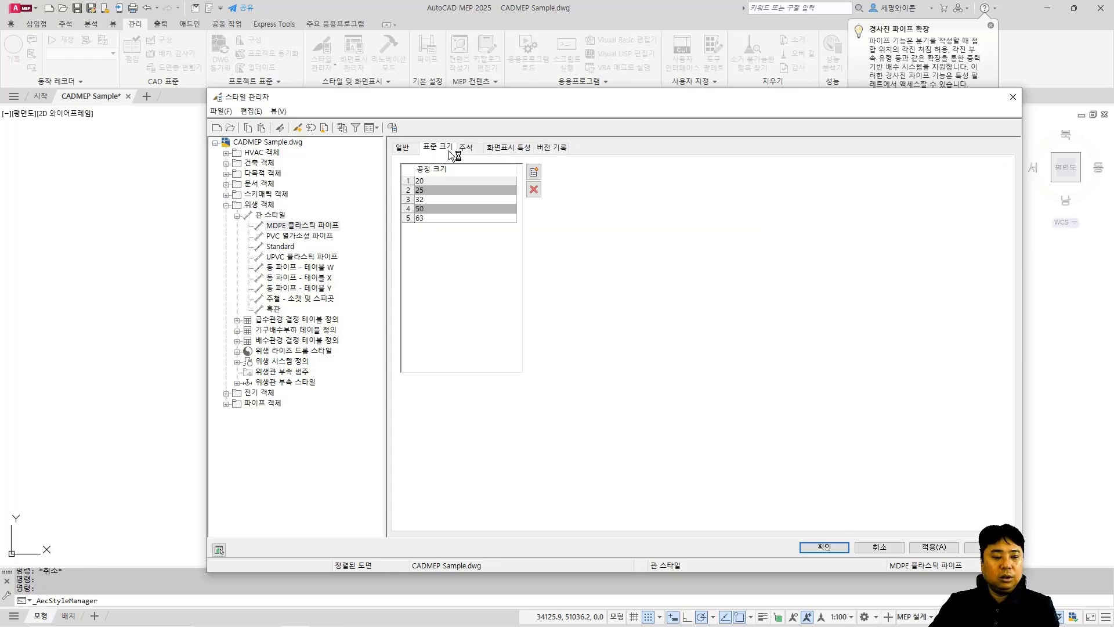
Examine the nominal sizes, general information and crossing annotation of the PVC 열가소성 파이프 style.
click(293, 237)
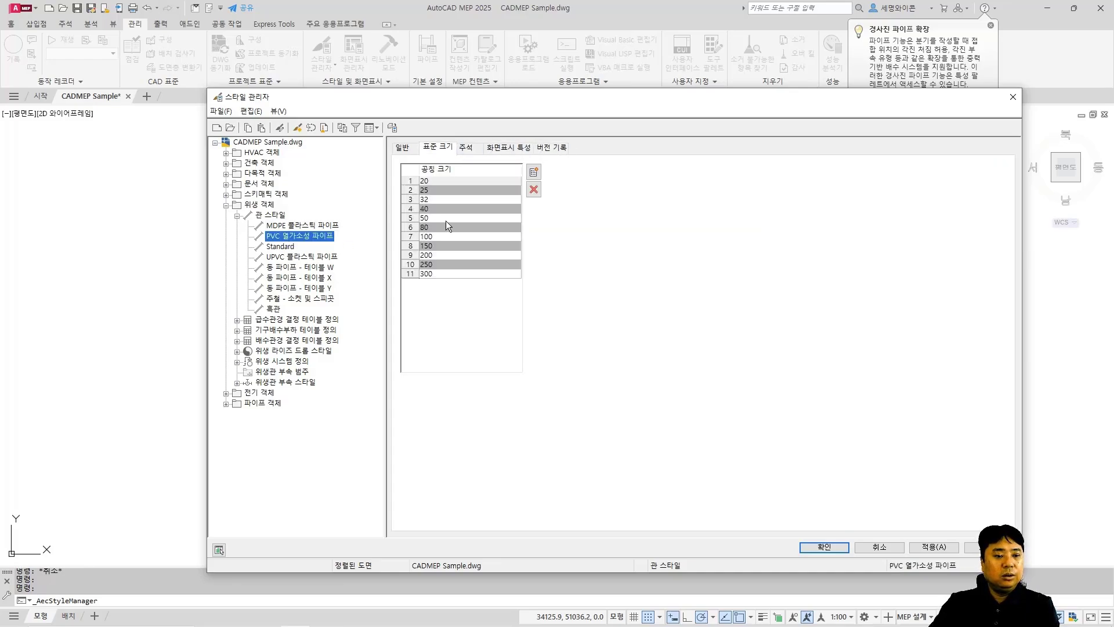
click(466, 148)
click(403, 148)
click(466, 149)
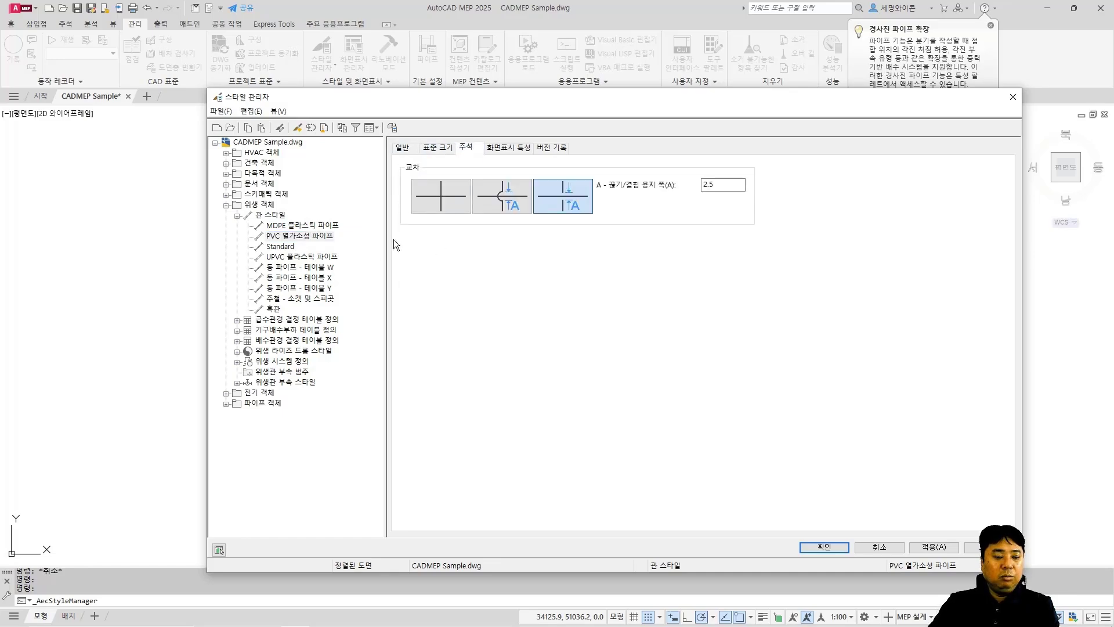
click(440, 150)
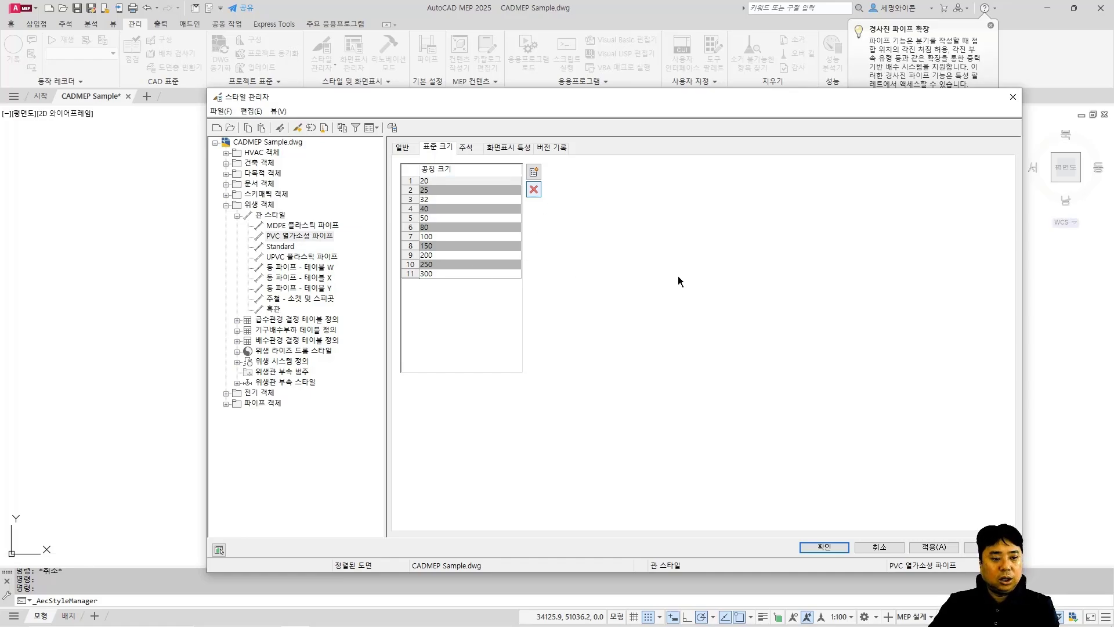
Open the Standard supply pipe sizing table (급수관경 결정 테이블 정의) to examine its equivalent pipe lengths for valves and fittings.
click(236, 216)
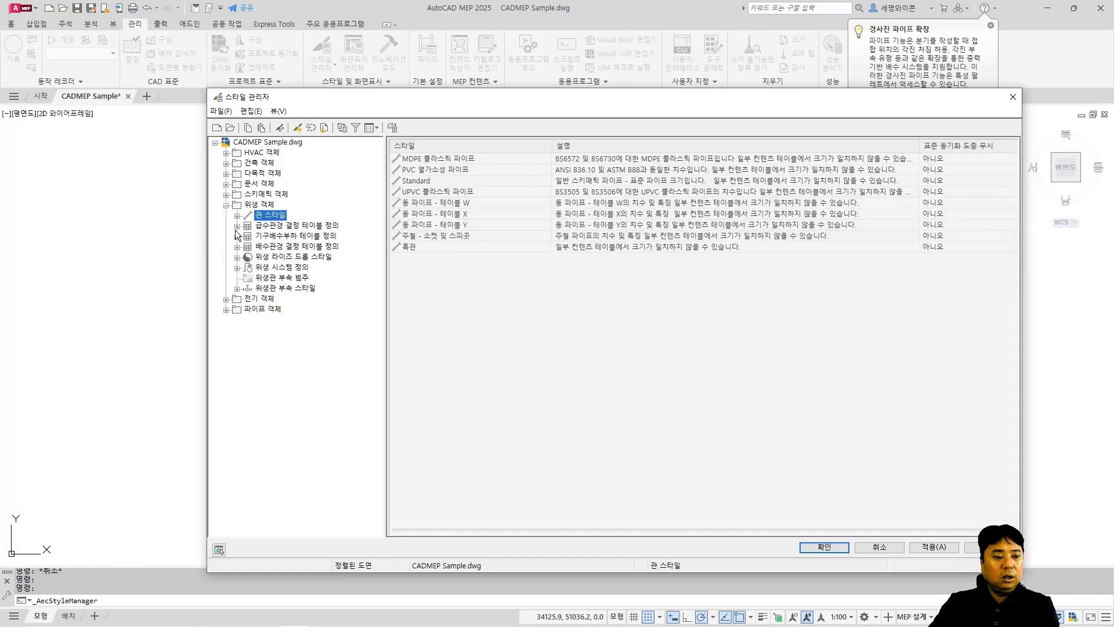
click(237, 225)
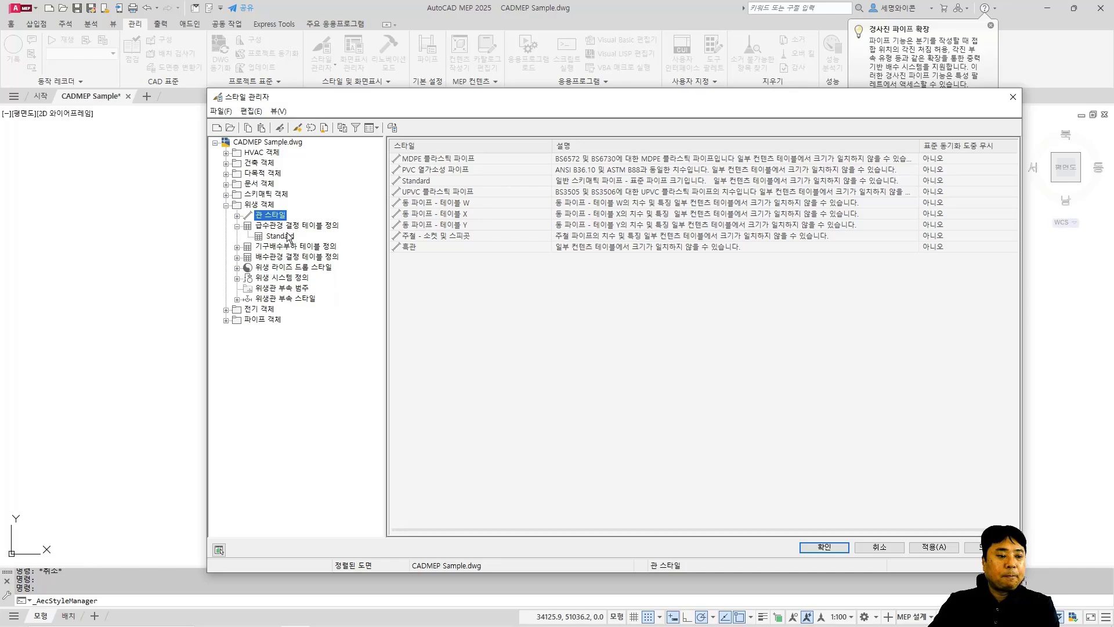
click(286, 237)
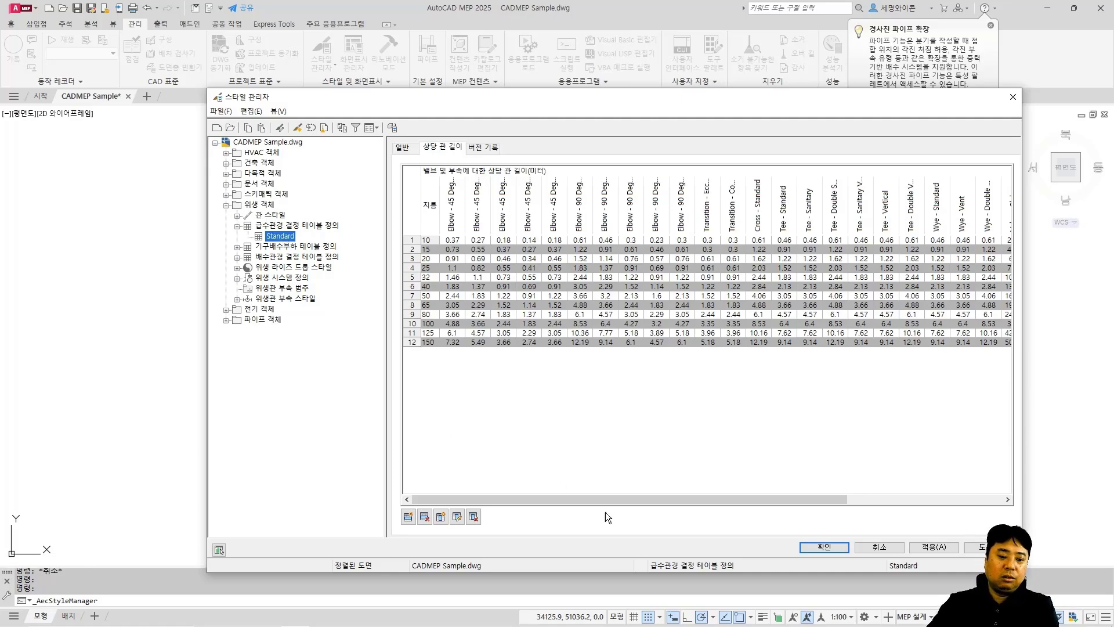
Examine the equivalent pipe lengths, general information and version history of the Standard supply pipe sizing table (급수관경 결정 테이블 정의).
mouse_move(635, 500)
mouse_down()
mouse_move(847, 487)
mouse_move(616, 493)
mouse_up()
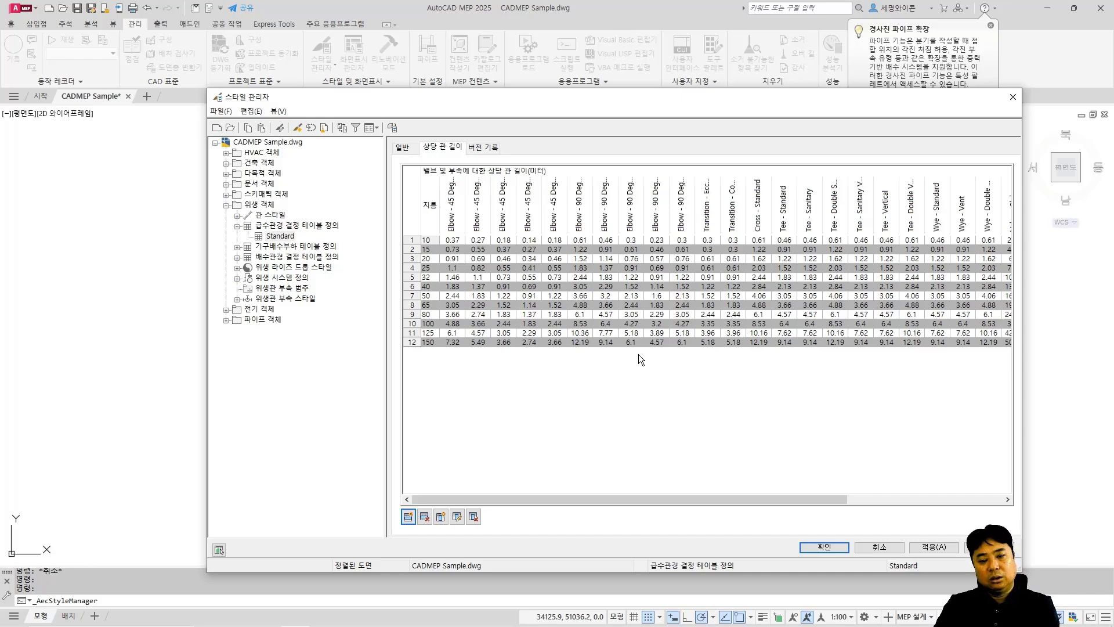
drag(796, 499, 746, 496)
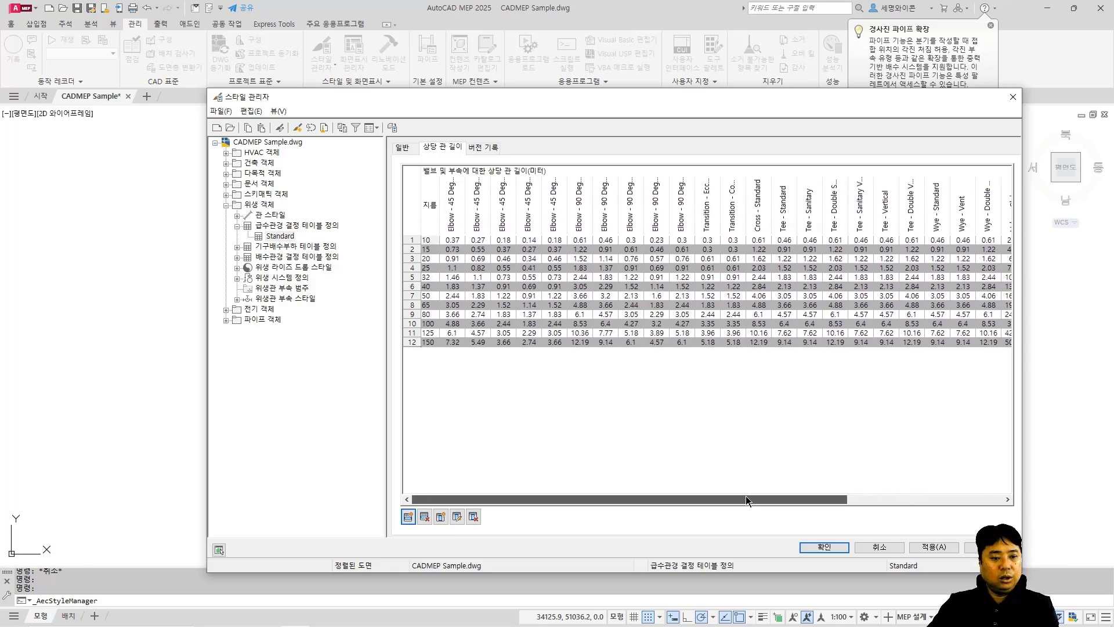
click(401, 147)
click(483, 148)
Examine the fixture types with their cold water, hot water and sanitary drainage loads in the Standard fixture unit table (기구배수부하 테이블 정의).
click(278, 246)
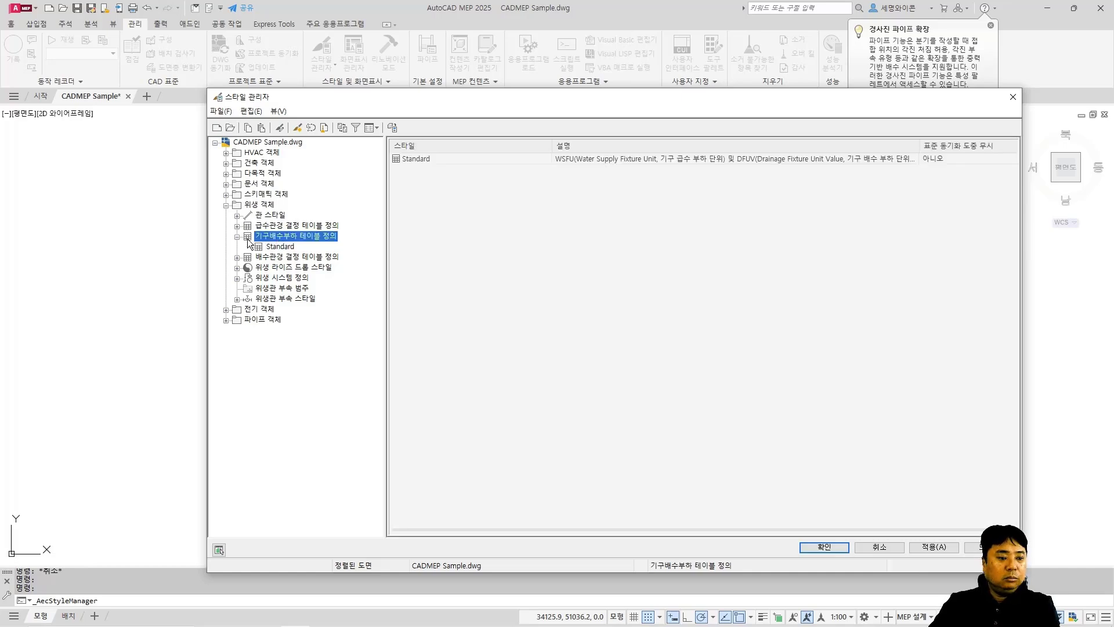
click(270, 248)
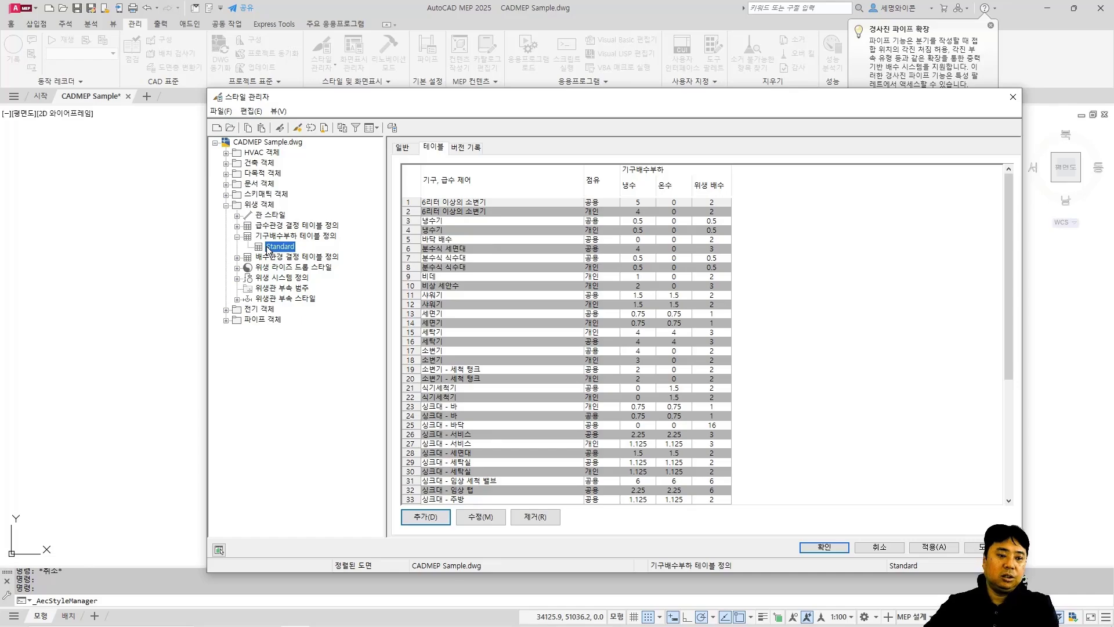
click(933, 361)
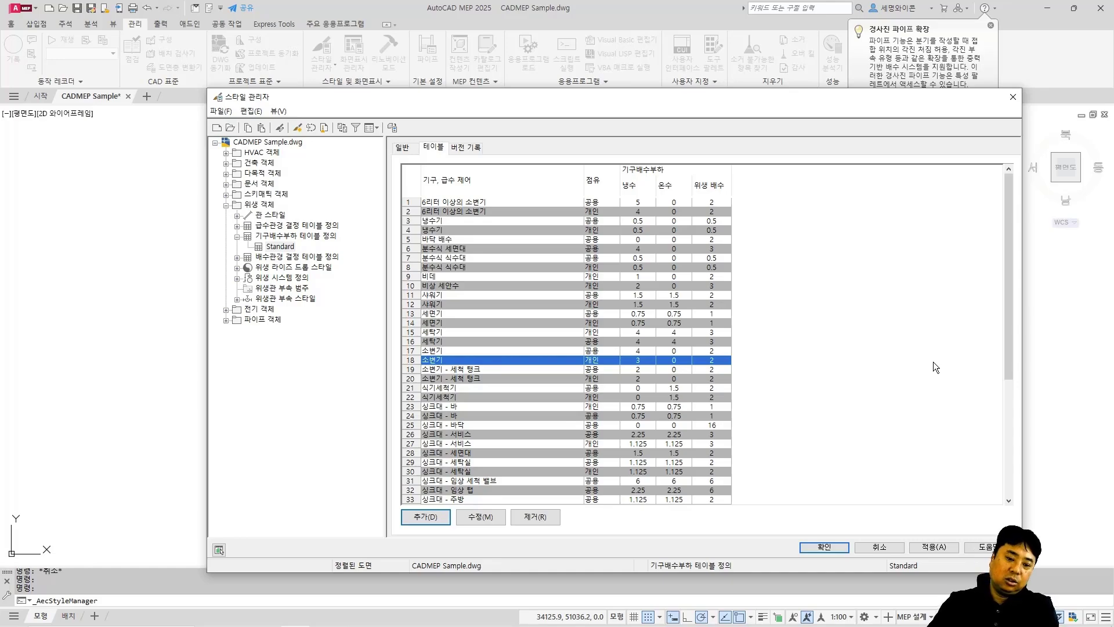
scroll(569, 344, down, 5)
scroll(572, 344, up, 5)
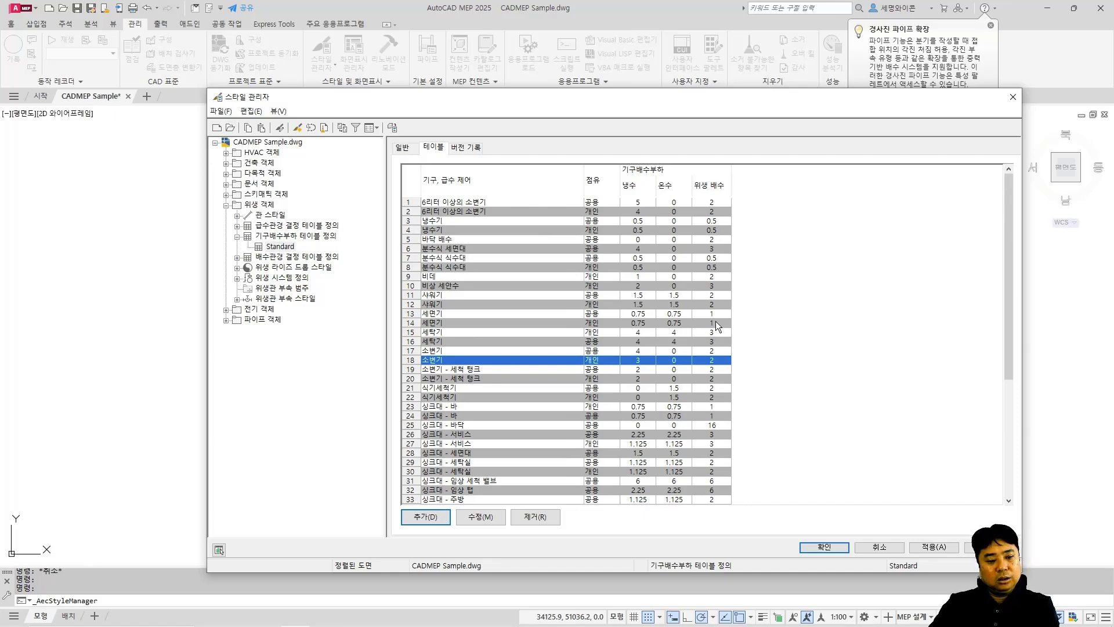
click(830, 297)
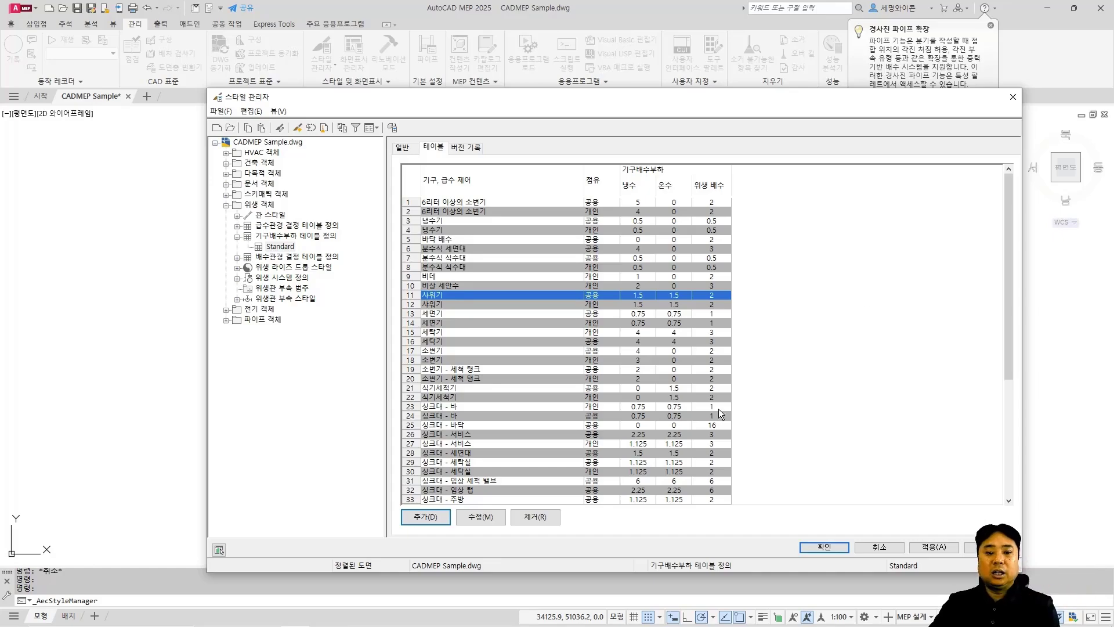
click(849, 404)
scroll(839, 401, down, 7)
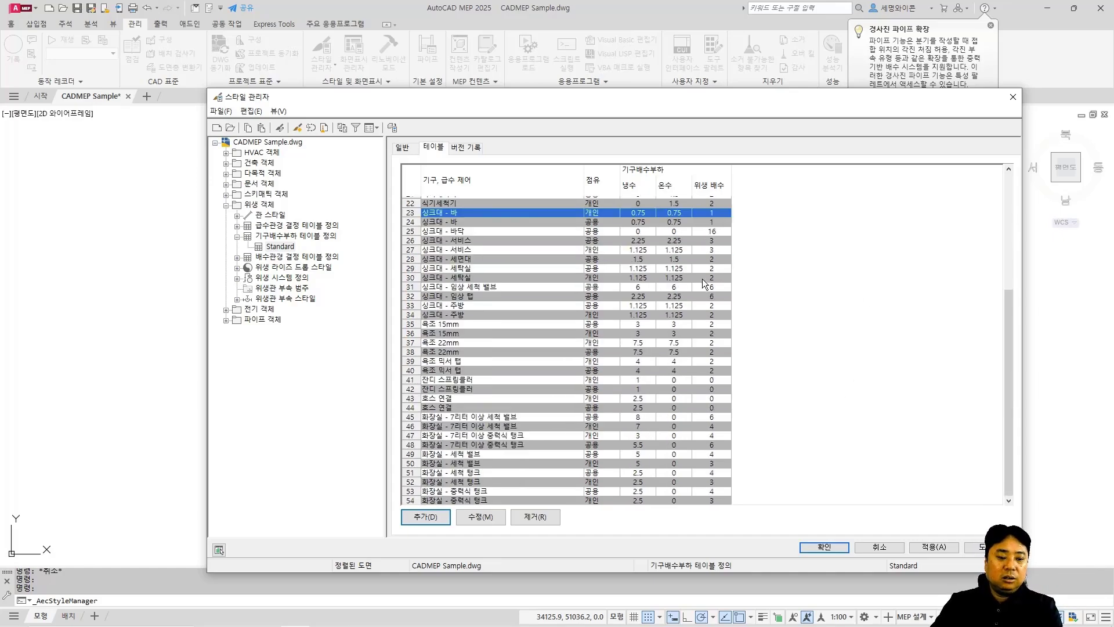
scroll(823, 408, up, 7)
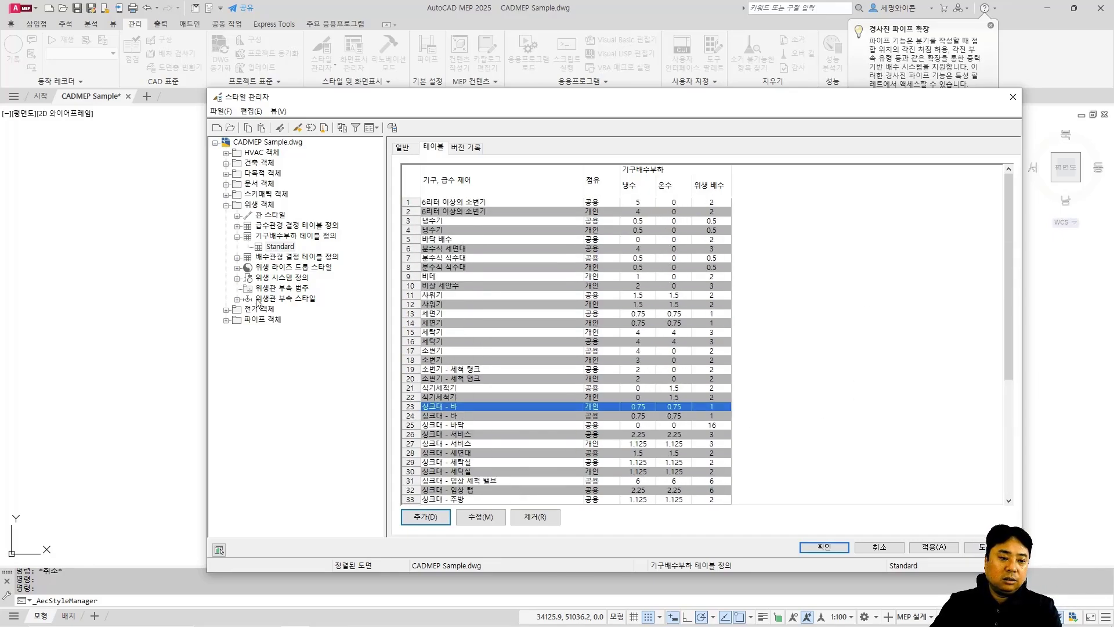
click(236, 236)
Examine the stack, branch and offset fixture loads of the Standard drainage pipe sizing table (배수관경 결정 테이블 정의).
click(237, 247)
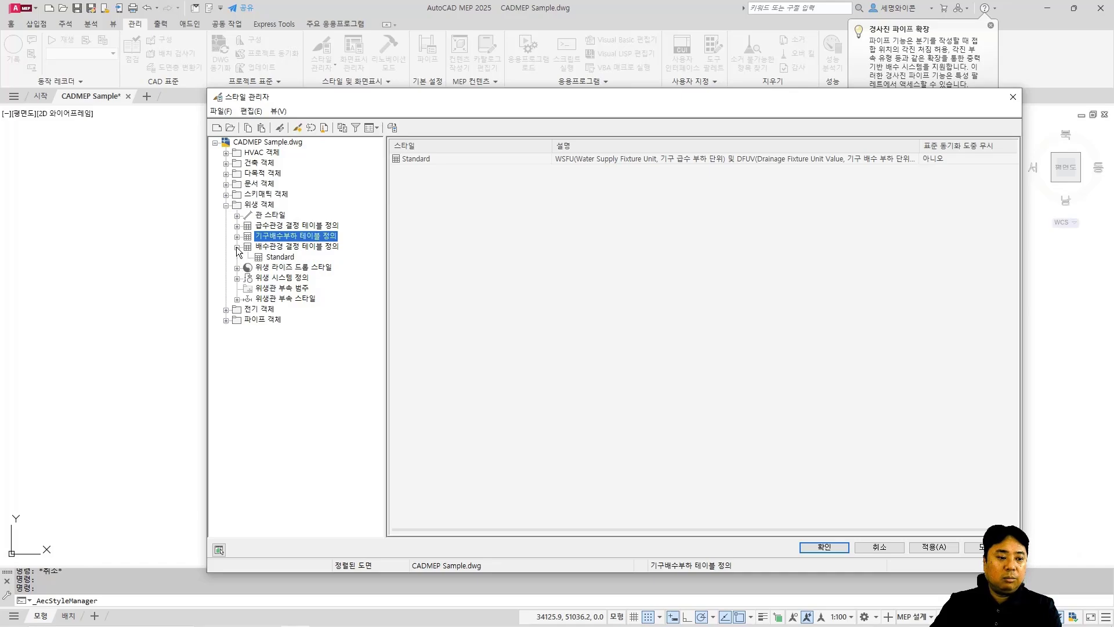
click(268, 246)
click(278, 257)
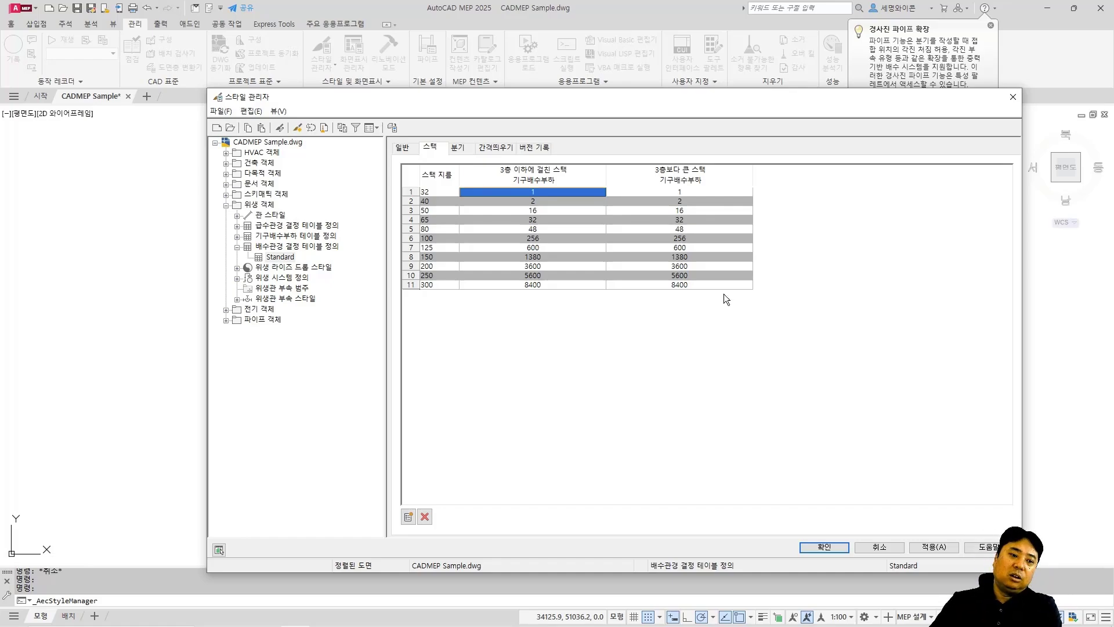
key(Right)
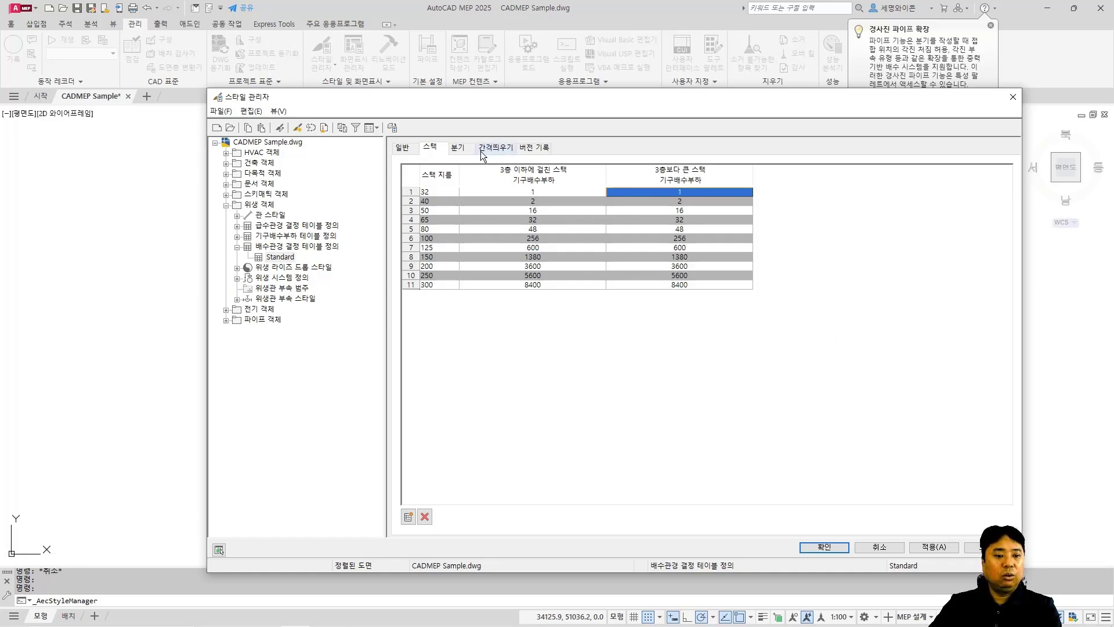
click(458, 147)
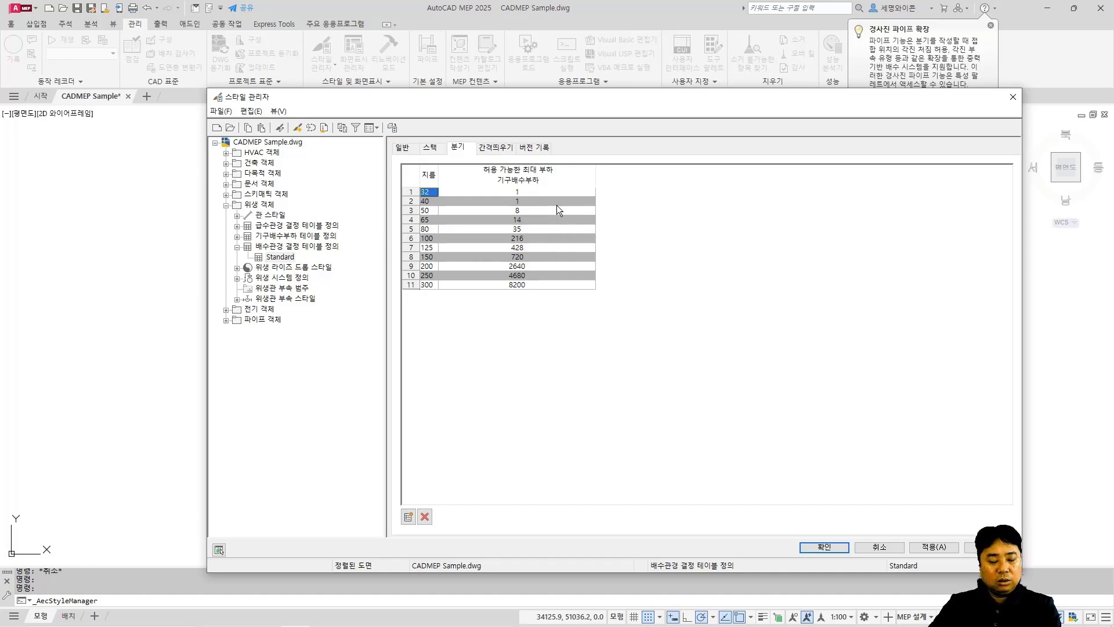
key(Tab)
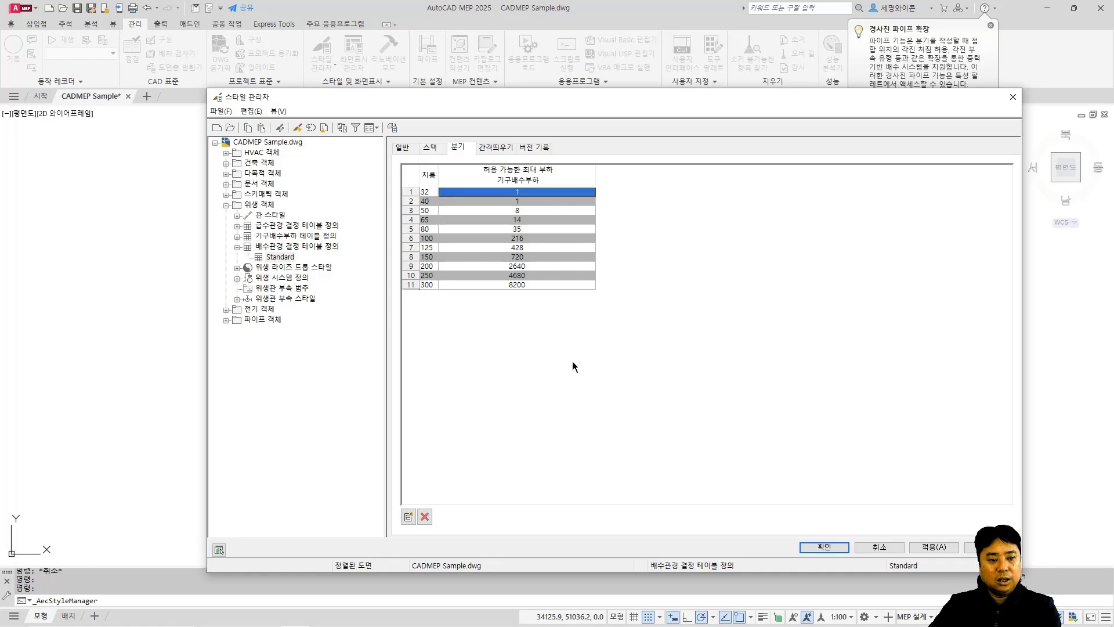
click(496, 147)
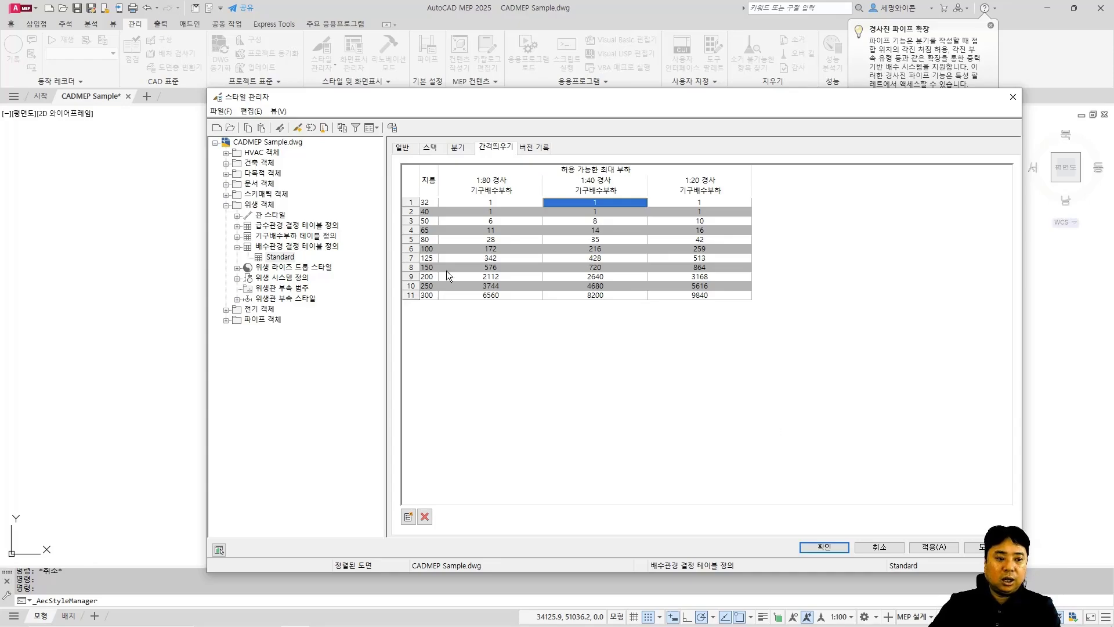
click(237, 247)
Examine the rise and drop symbol settings of the 중심선이 있는 위생관 style under 위생 라이즈 드롭 스타일.
click(237, 257)
click(314, 256)
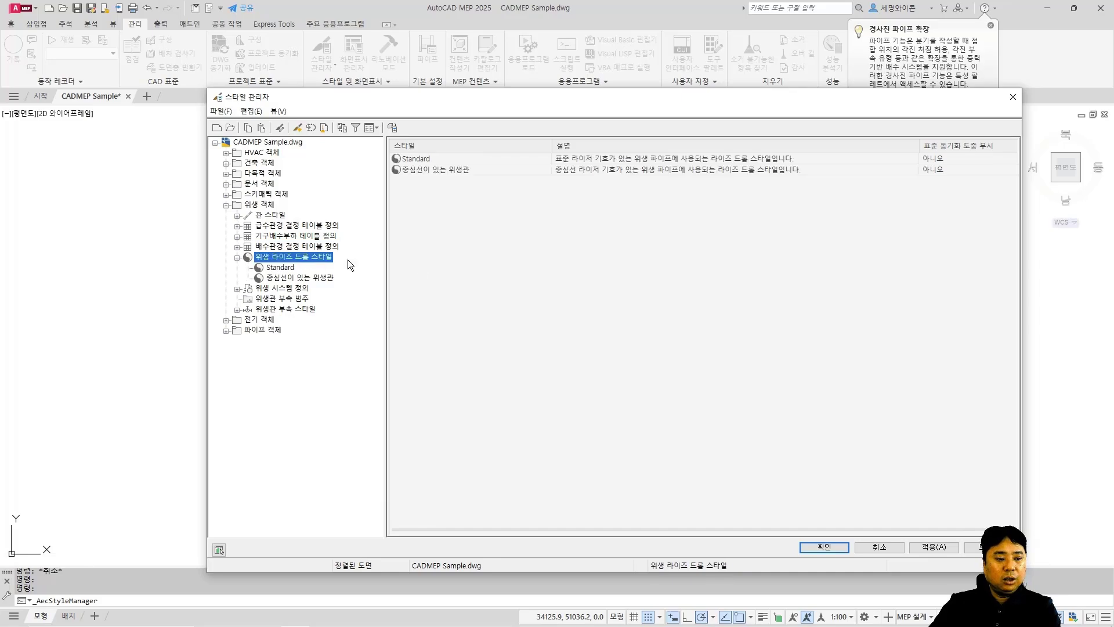
click(259, 278)
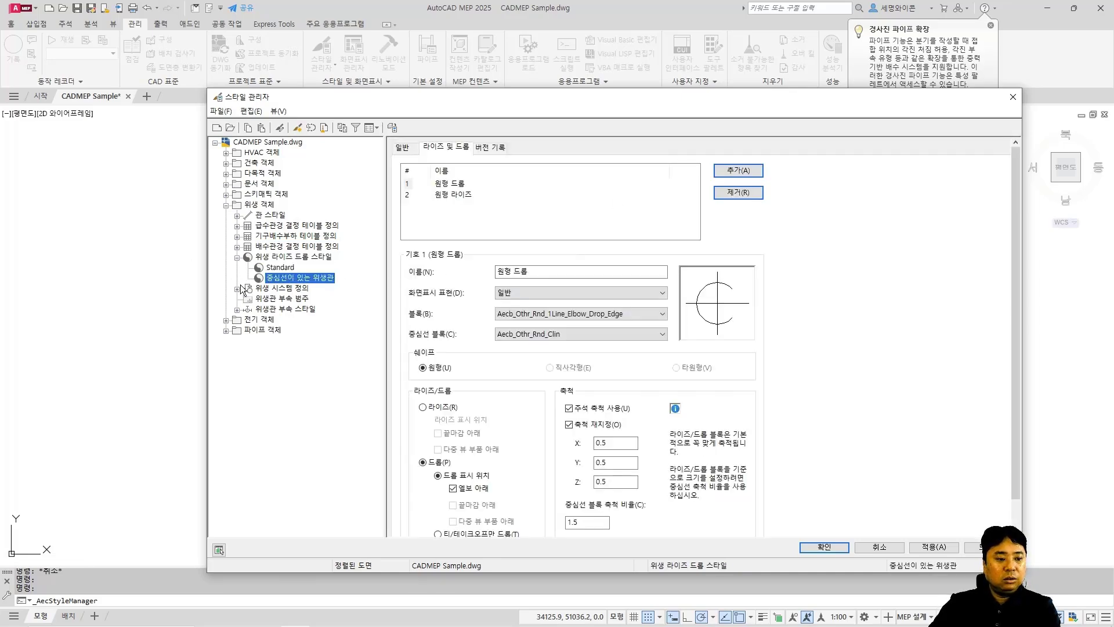
click(237, 257)
List the plumbing system definitions (위생 시스템 정의) and examine the default plan fittings of the 공업용수 system.
click(279, 267)
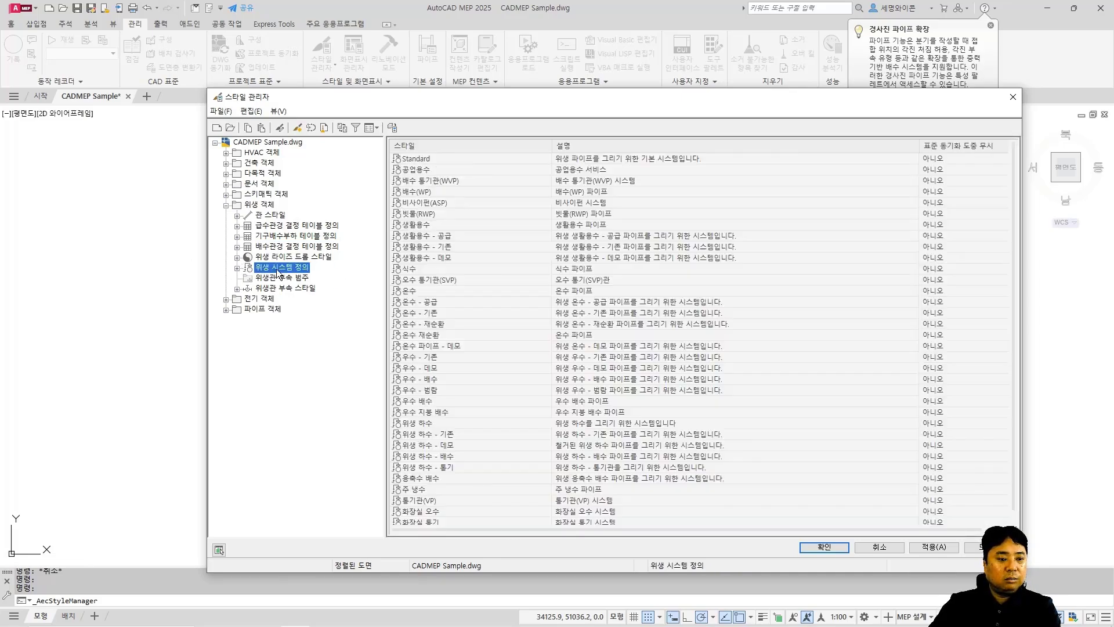
click(236, 267)
click(282, 194)
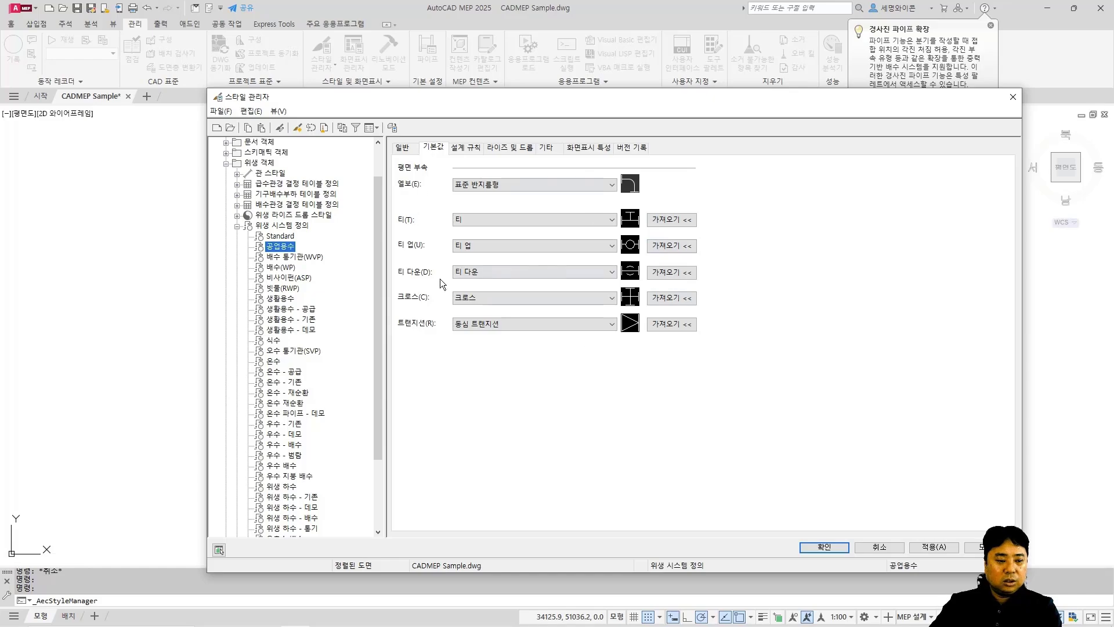
click(548, 443)
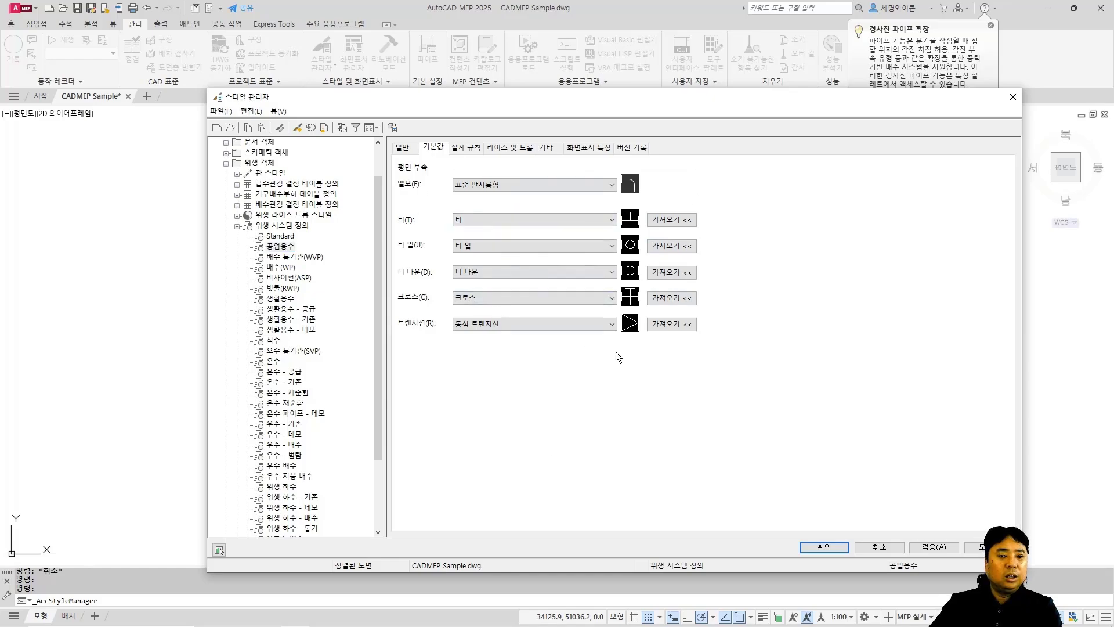
click(281, 246)
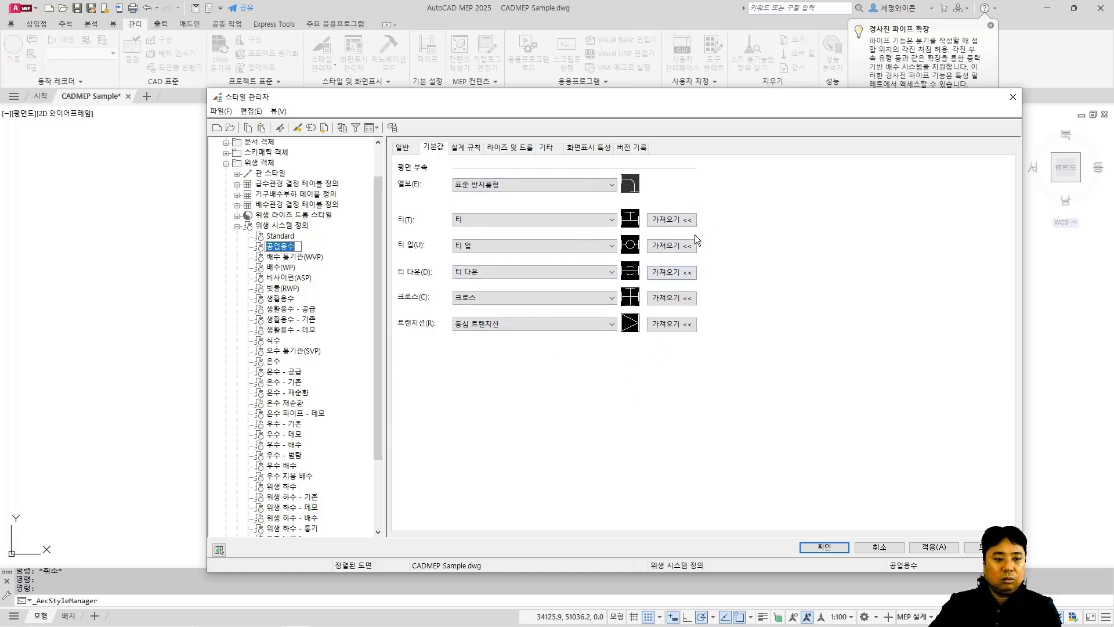
Examine the 공업용수 system's design rules, available system types, rise and drop, display properties and version history.
click(468, 148)
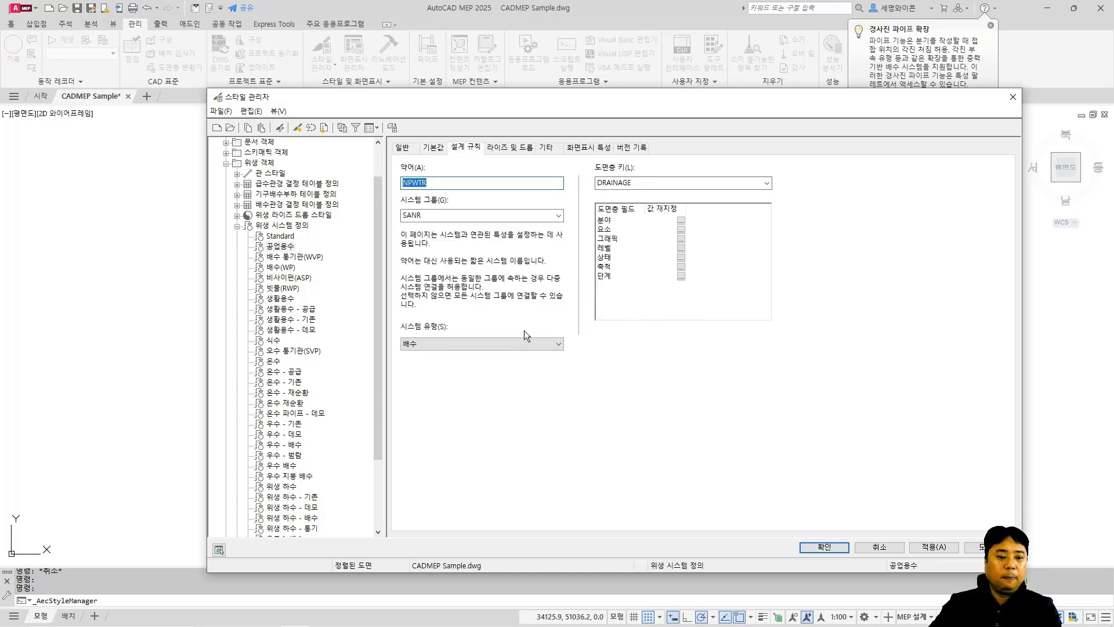
click(483, 342)
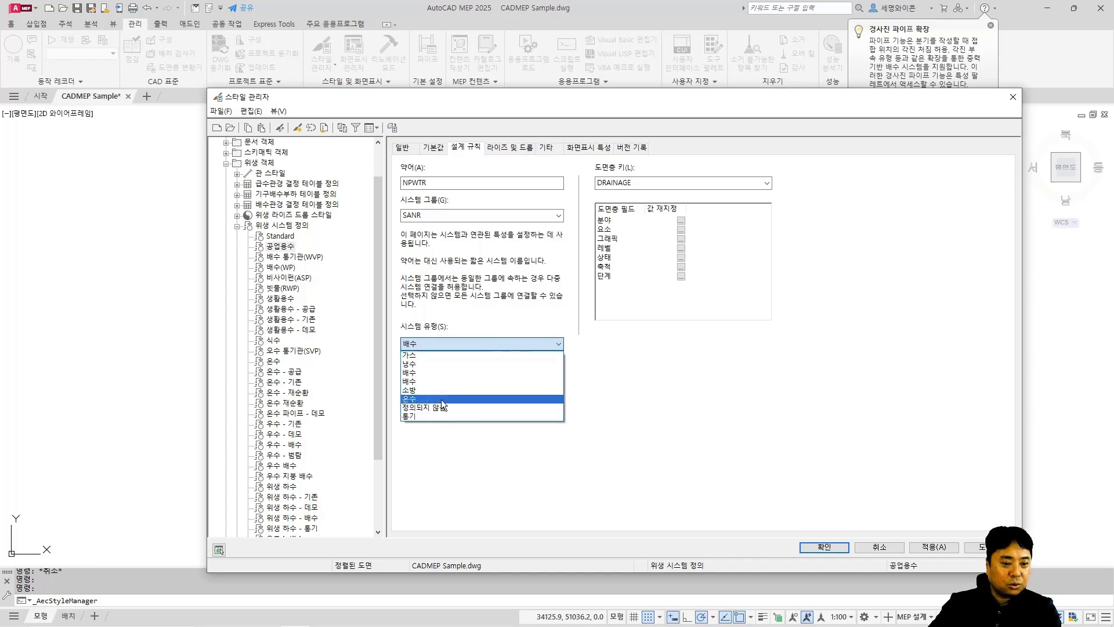
click(671, 421)
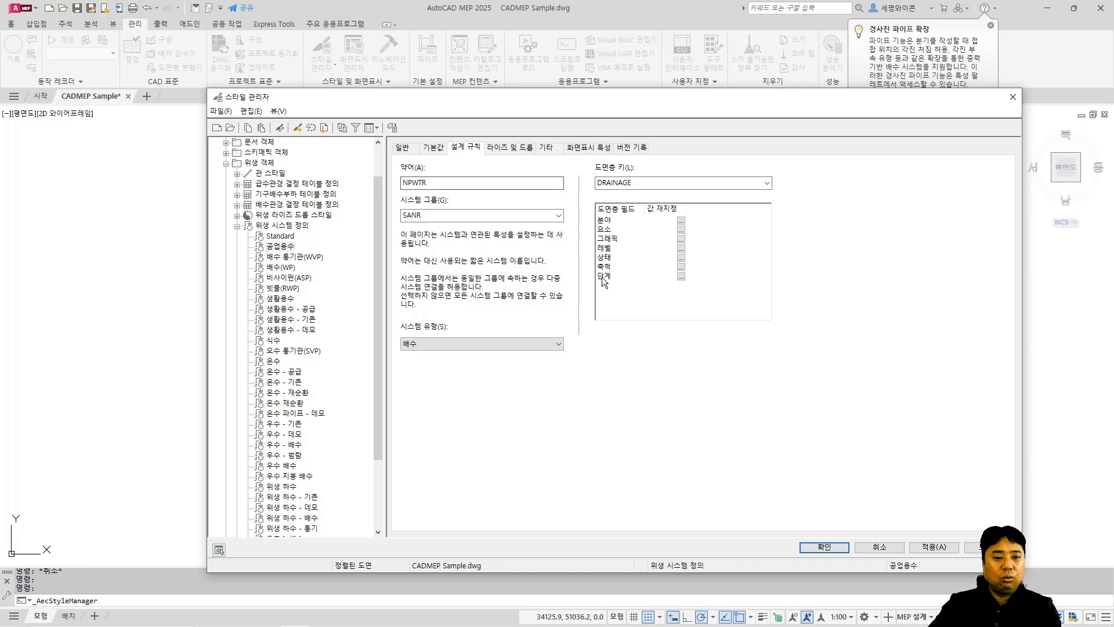
click(514, 149)
click(540, 147)
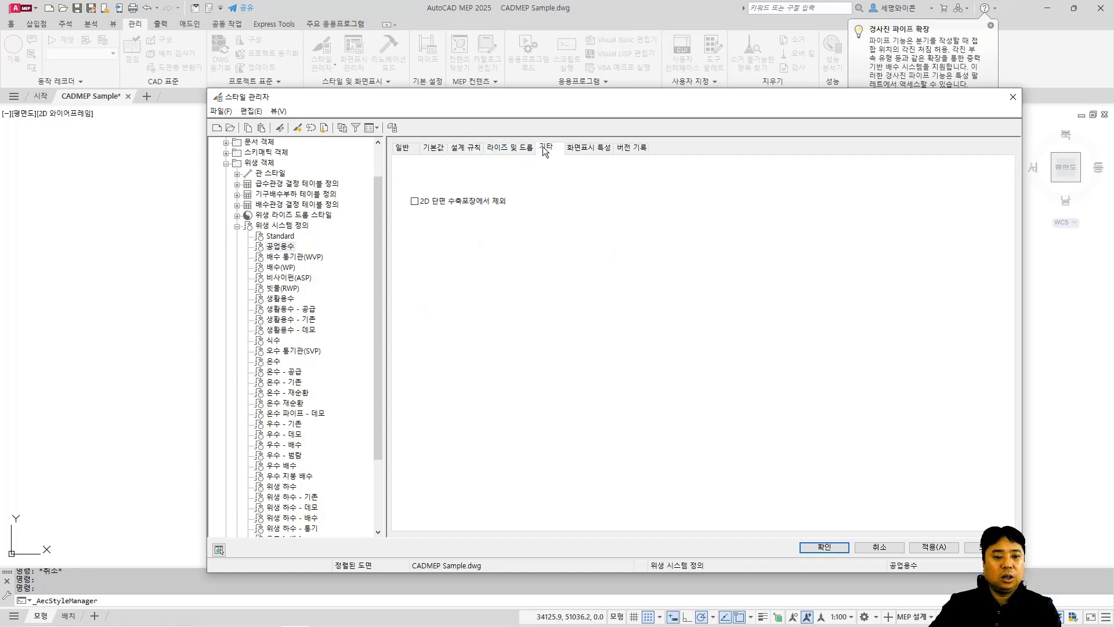
click(589, 149)
click(633, 148)
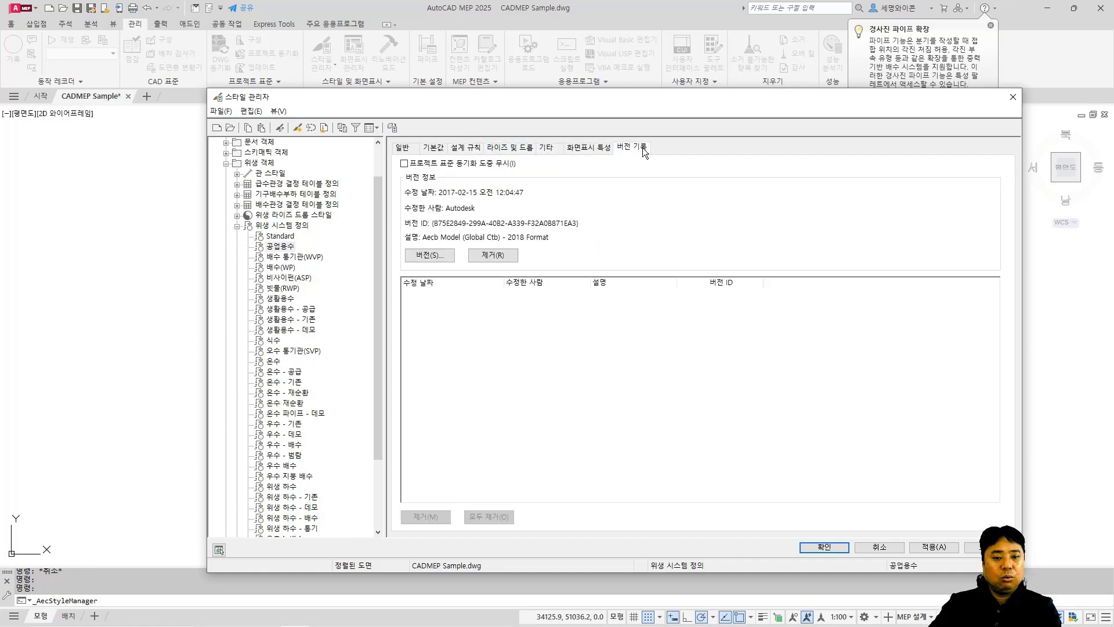
click(465, 147)
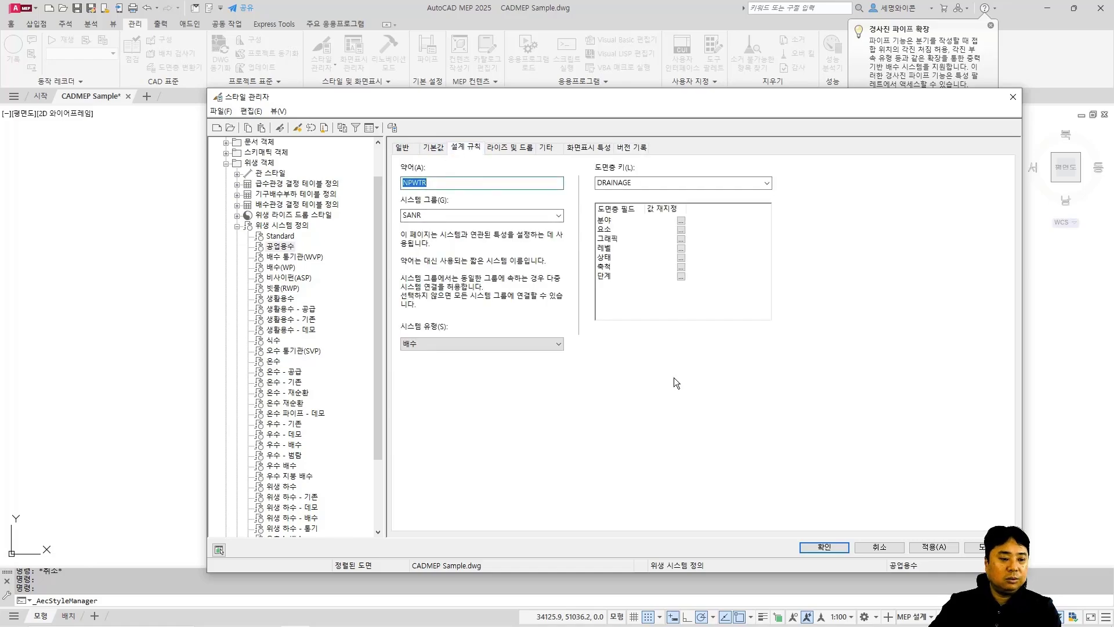
click(237, 226)
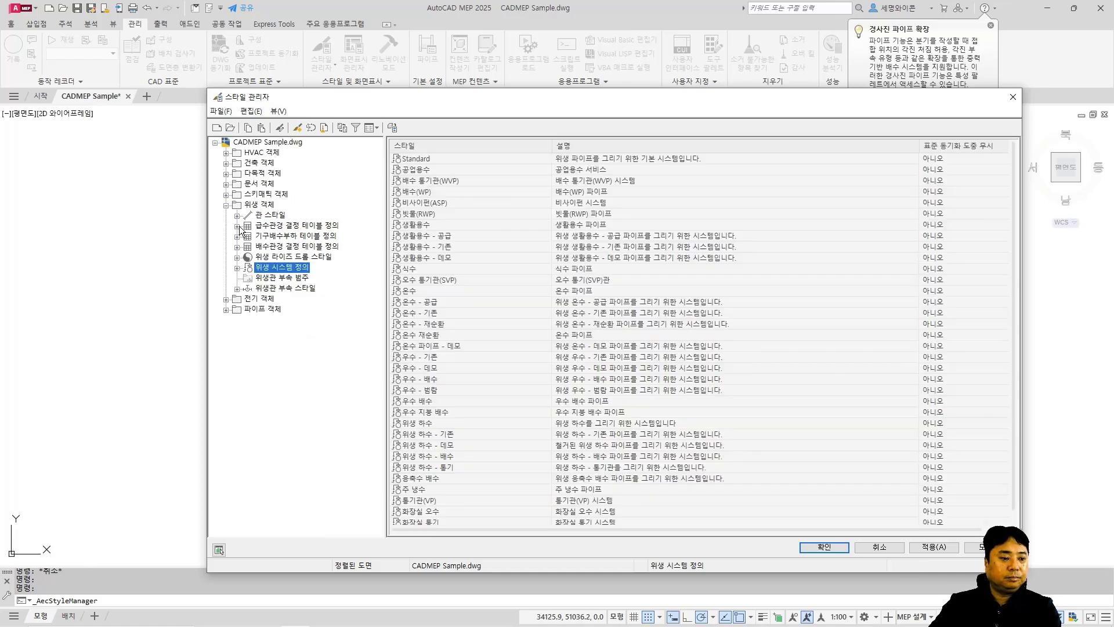
List the plumbing fitting styles (위생관 부속 스타일) and check the default plan fittings of the 배수(WP) system definition.
double_click(298, 288)
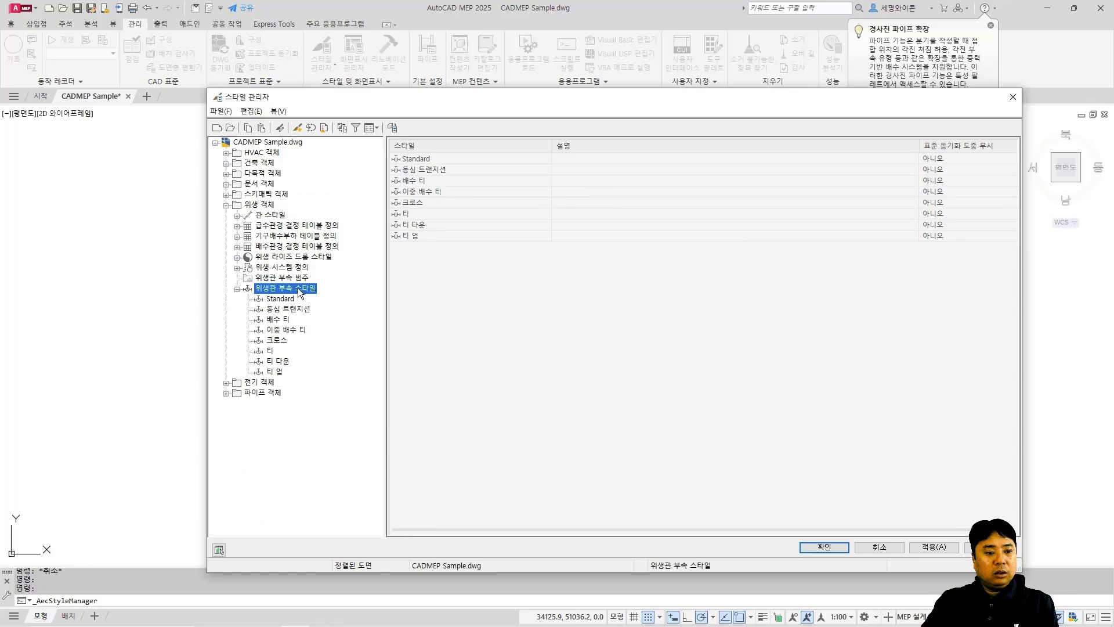
click(237, 268)
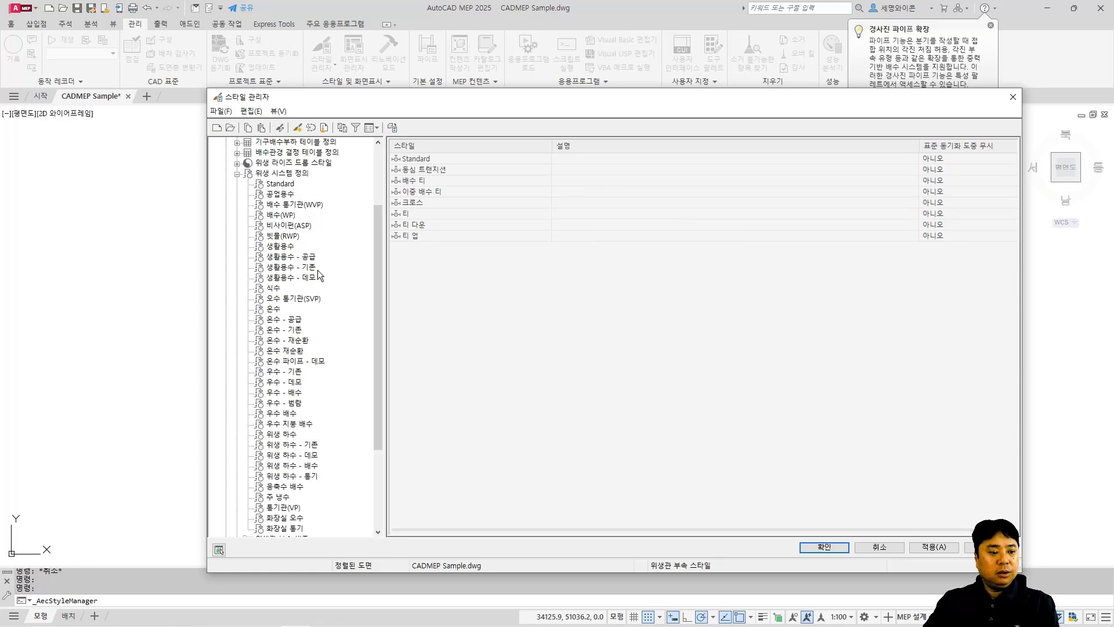
click(281, 214)
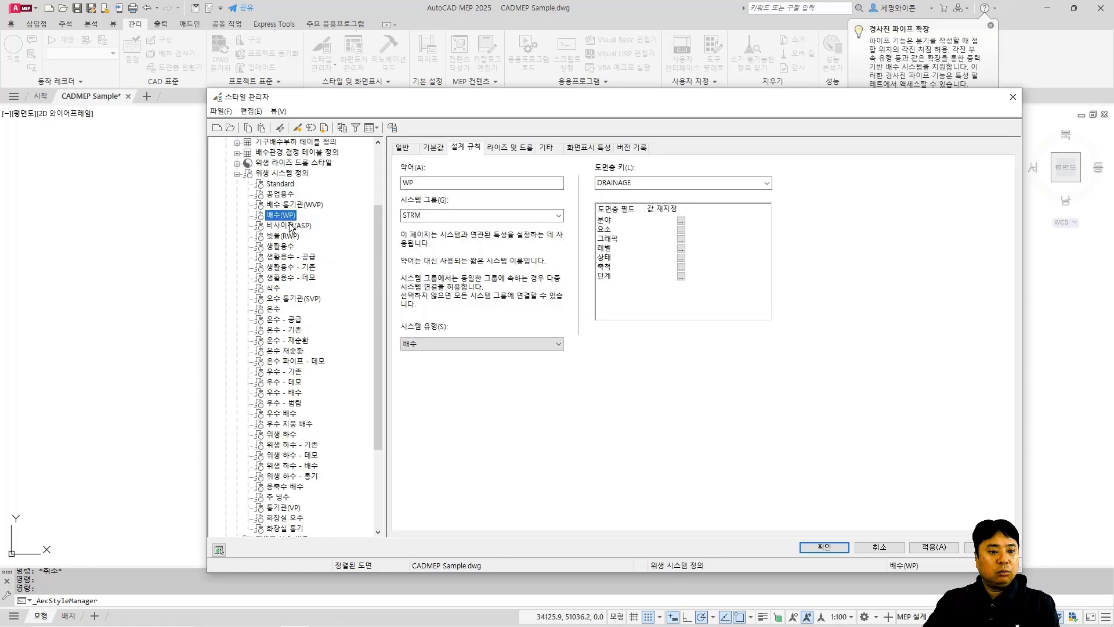
click(434, 149)
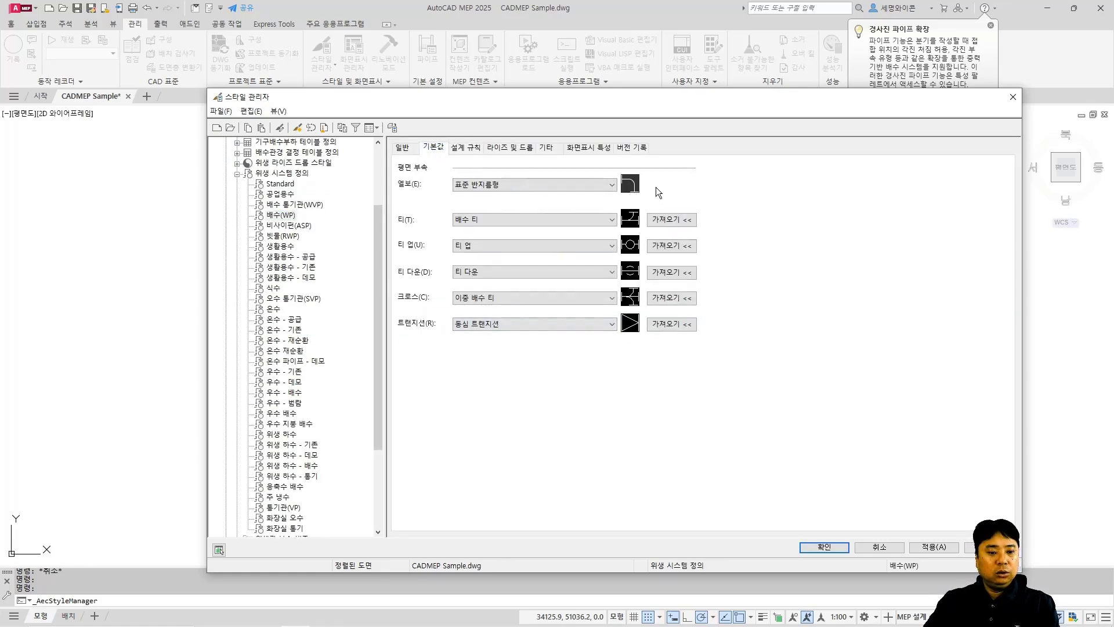
click(238, 174)
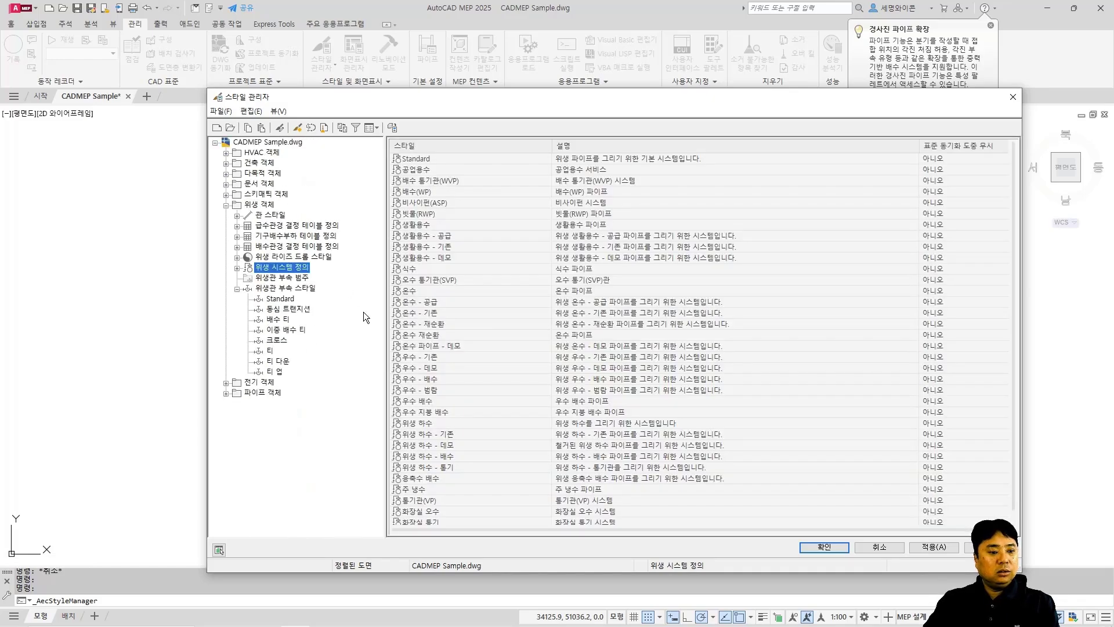
Examine the design rules, details, views and connectors of the 배수 티 fitting style under 위생관 부속 스타일.
click(281, 299)
click(282, 309)
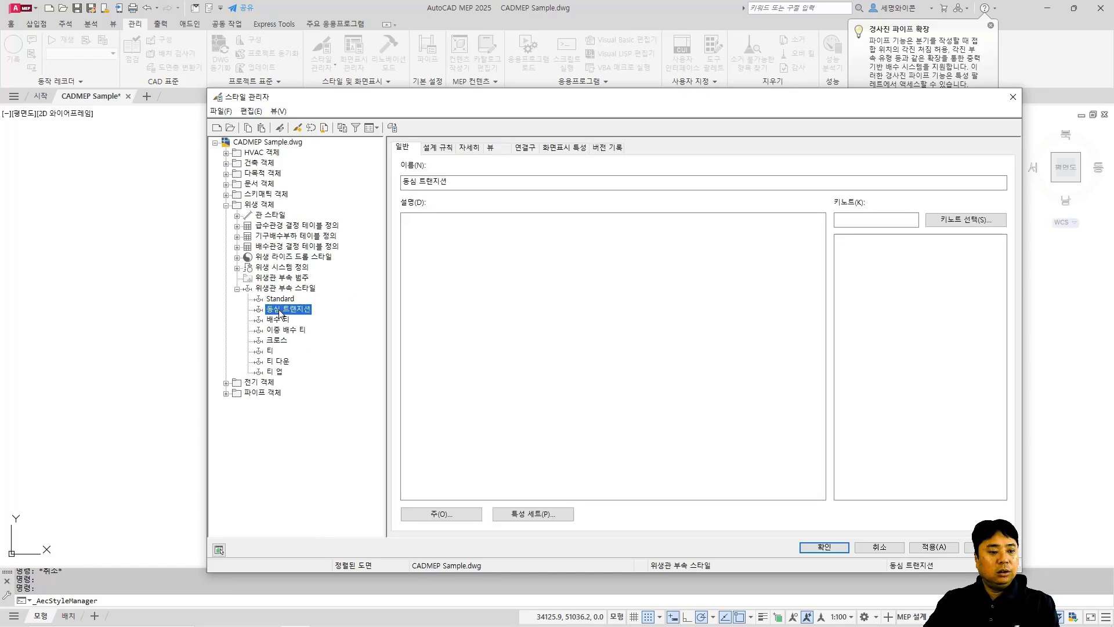
click(285, 321)
click(439, 150)
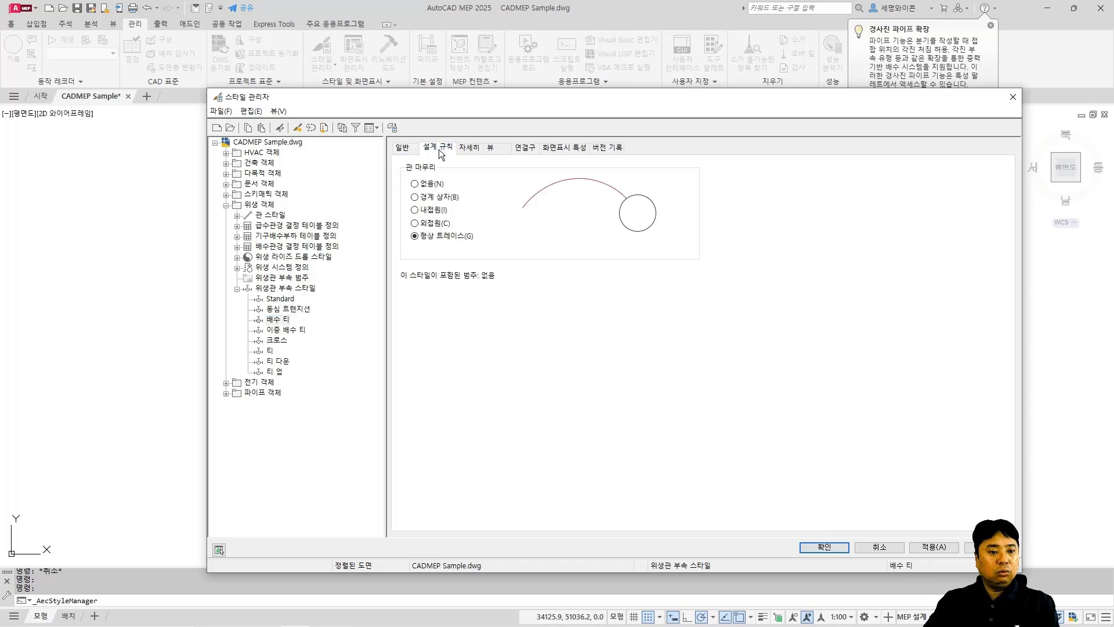
click(470, 150)
click(493, 148)
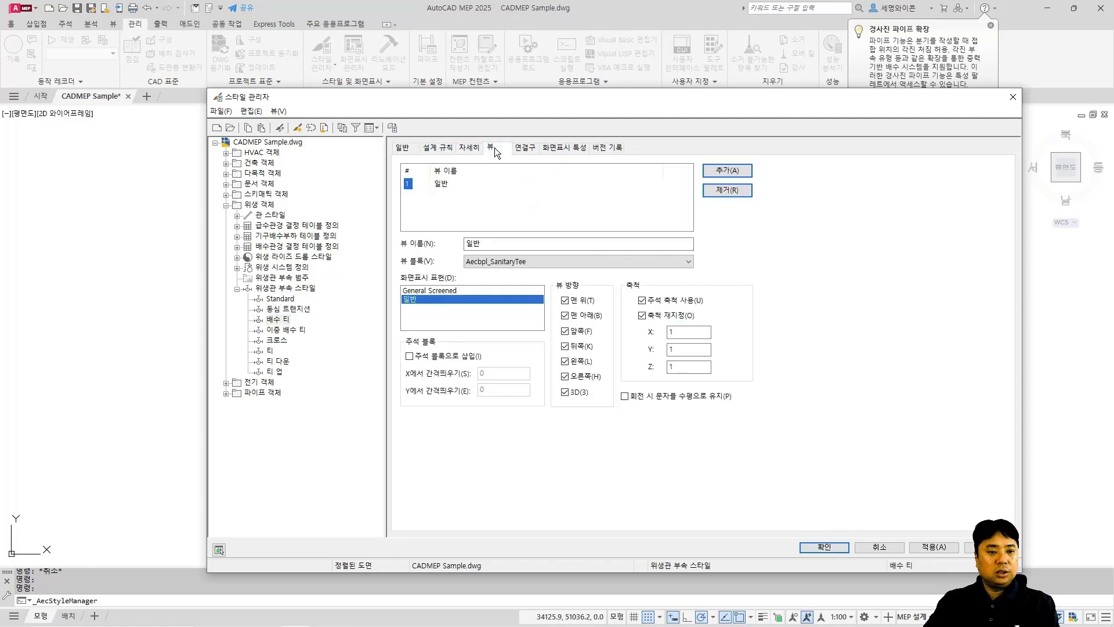
click(525, 148)
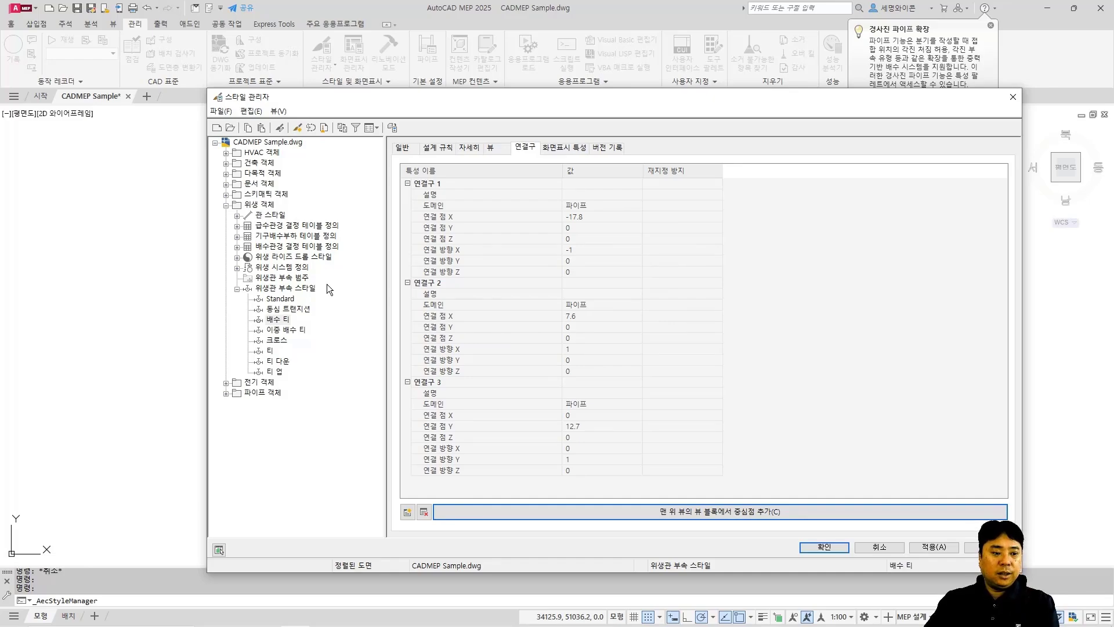
click(237, 288)
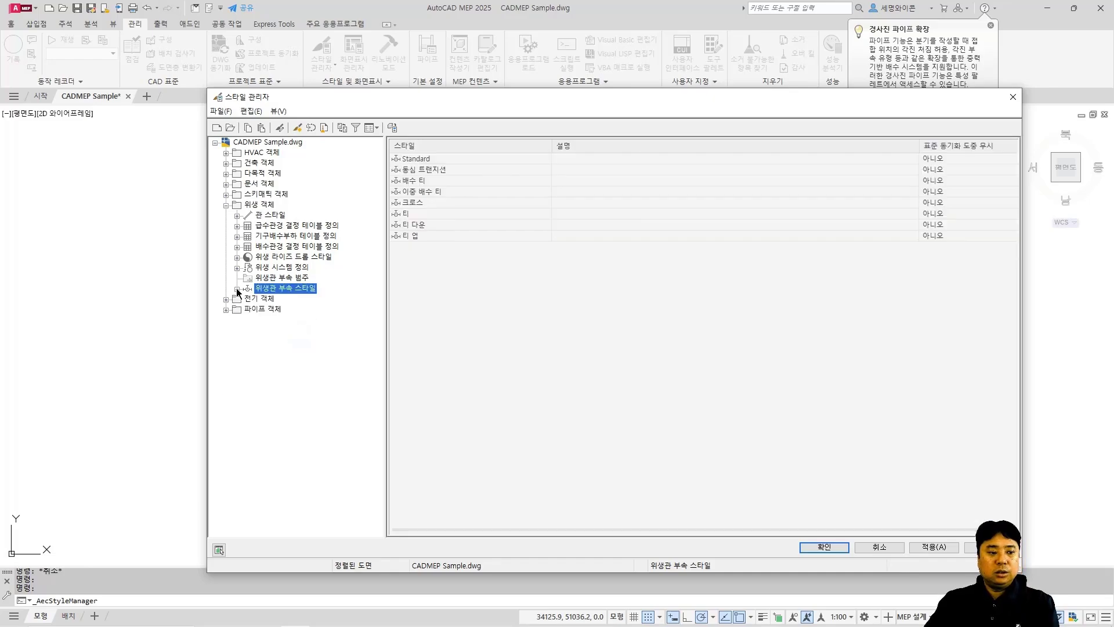